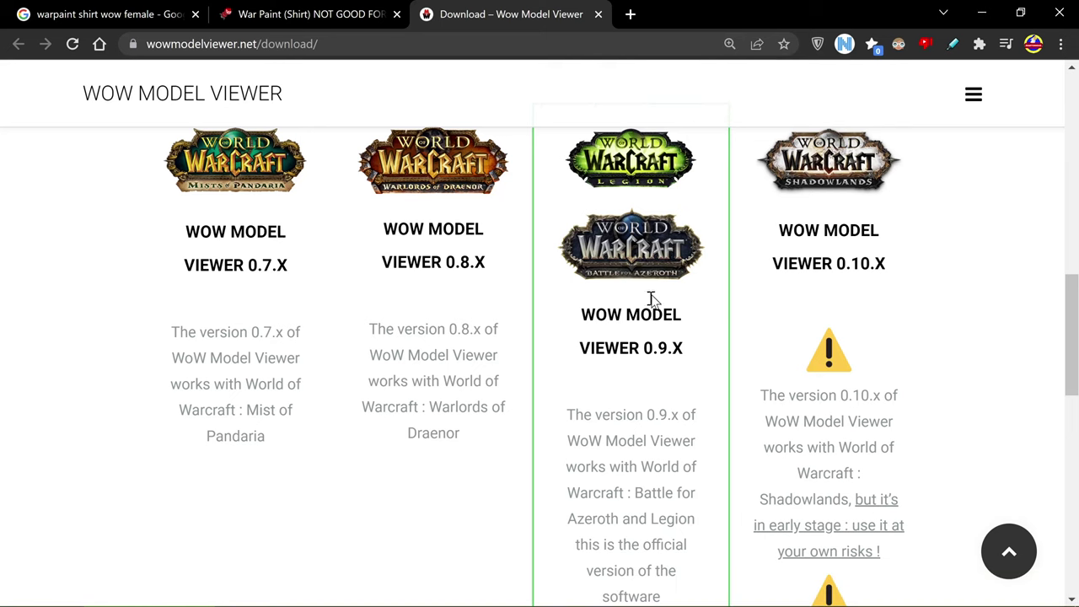
# - Check the 'warpaint shirt wow female' image results in Chrome, then return to WoW Model Viewer
pyautogui.scroll(5, 365, 179)
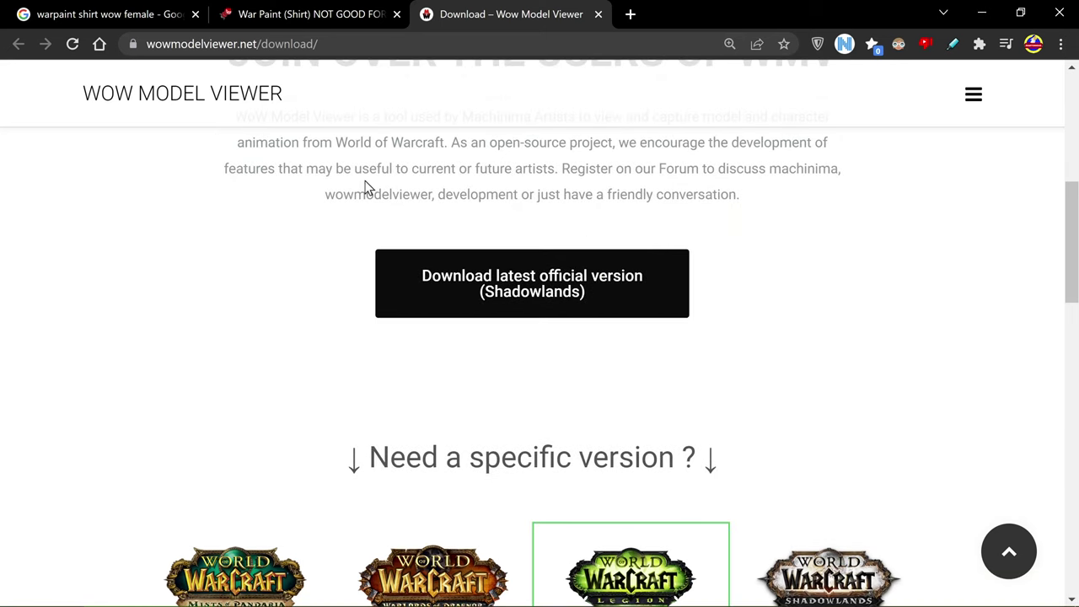
pyautogui.scroll(-4, 319, 274)
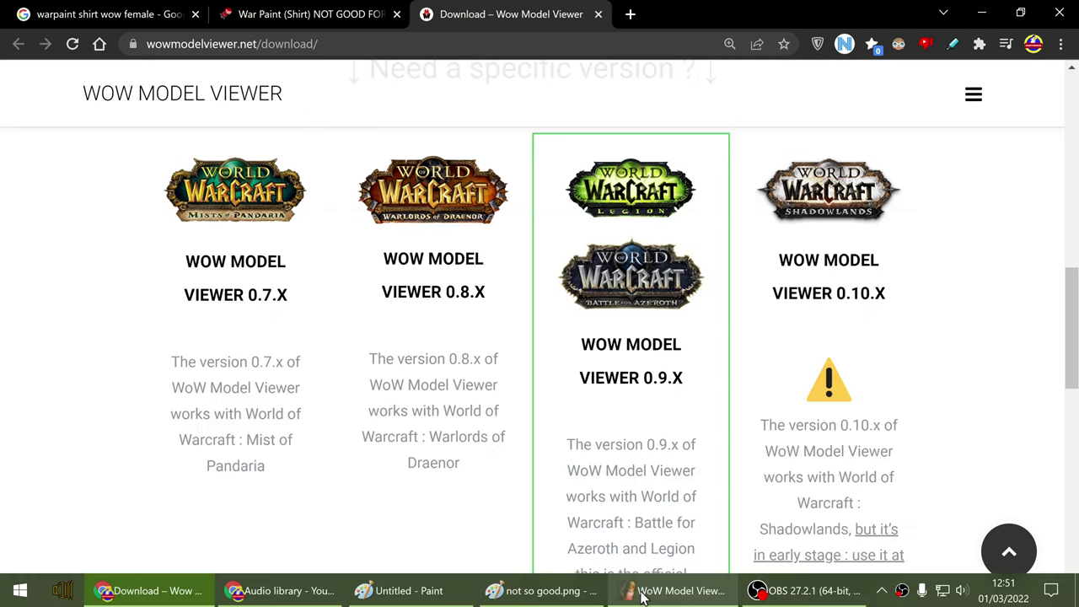
pyautogui.click(653, 594)
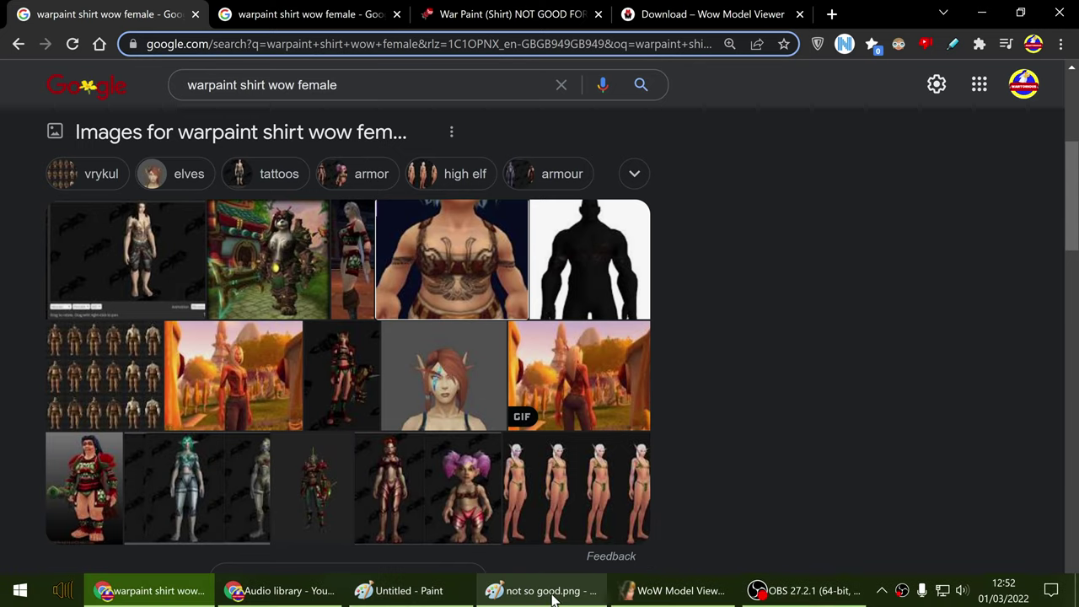
pyautogui.click(681, 591)
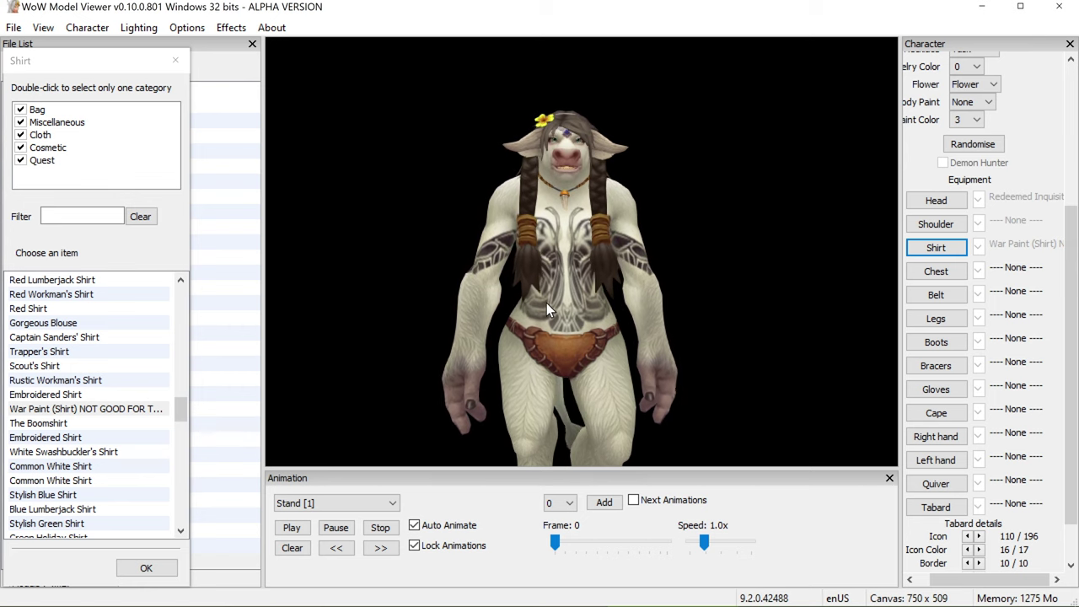
pyautogui.moveTo(579, 257)
pyautogui.mouseDown()
pyautogui.moveTo(421, 246)
pyautogui.moveTo(263, 261)
pyautogui.moveTo(595, 268)
pyautogui.moveTo(773, 253)
pyautogui.moveTo(588, 276)
pyautogui.mouseUp()
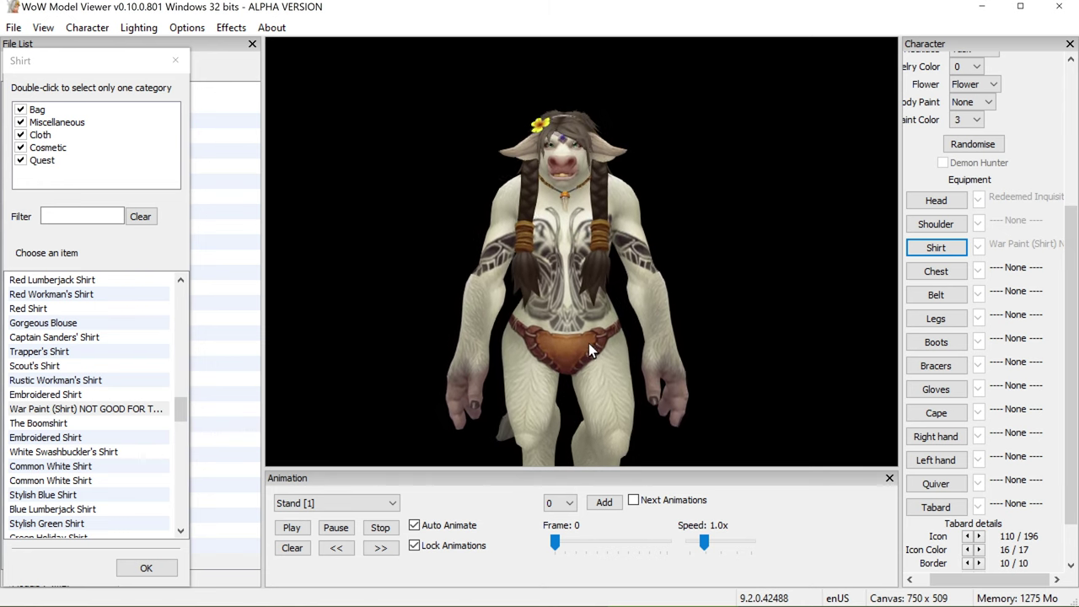
pyautogui.moveTo(589, 343); pyautogui.dragTo(605, 215, button='right')
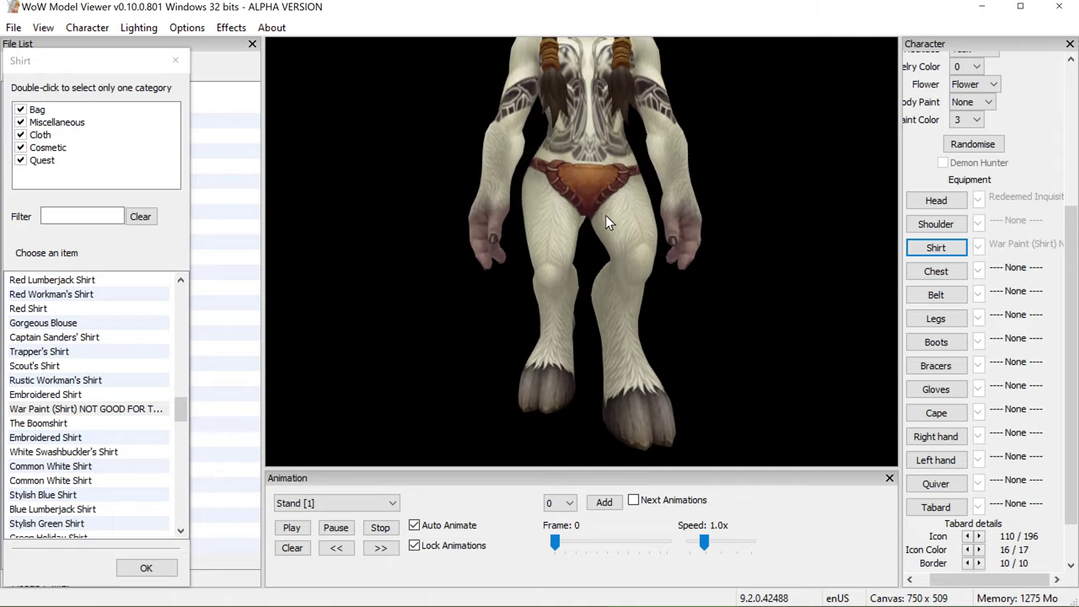
pyautogui.scroll(5, 595, 205)
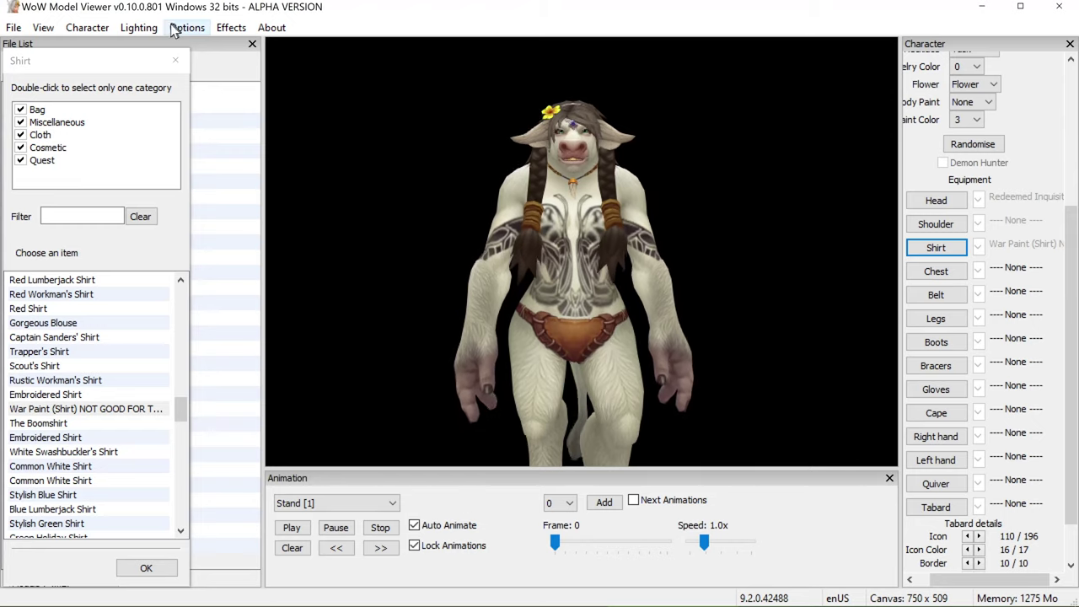
# - Save the war-painted tauren over tauren_new.chr in the troll\blue folder, confirming the replace
pyautogui.click(154, 26)
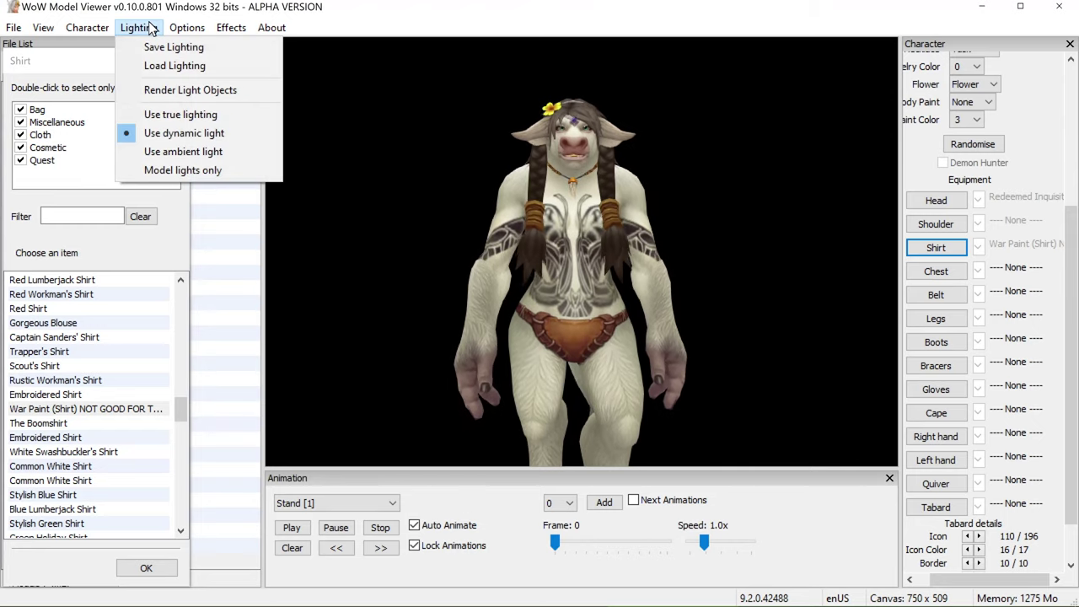
pyautogui.moveTo(111, 38)
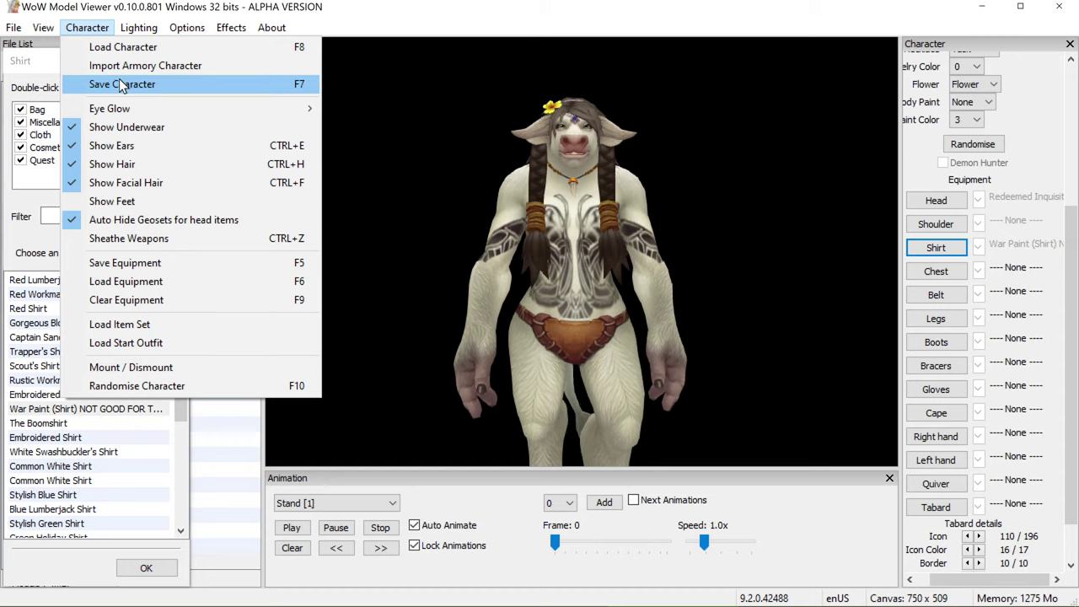
pyautogui.click(139, 114)
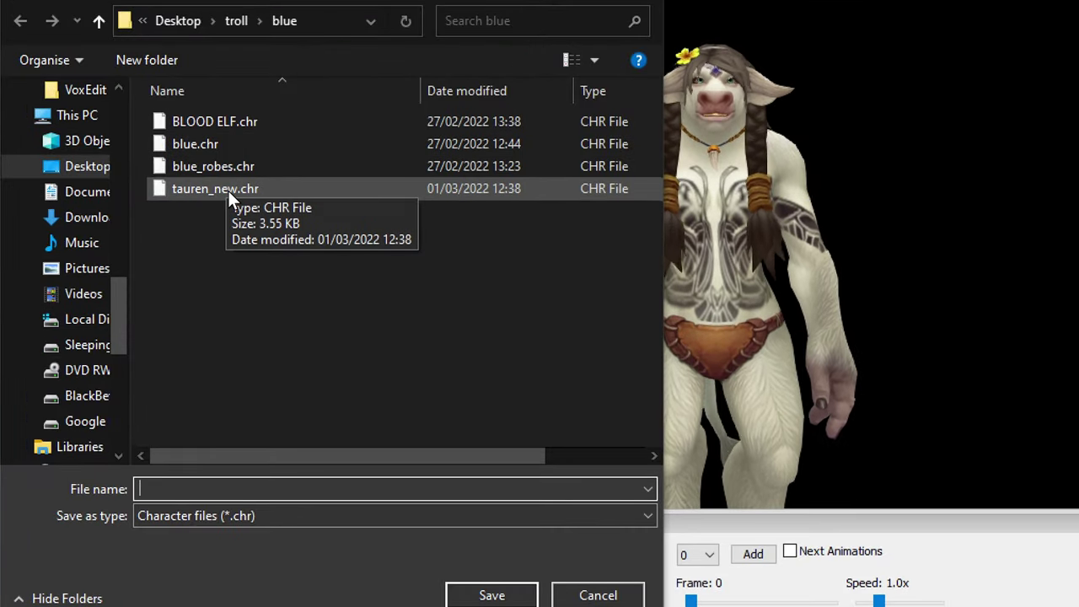
pyautogui.click(188, 213)
pyautogui.click(465, 599)
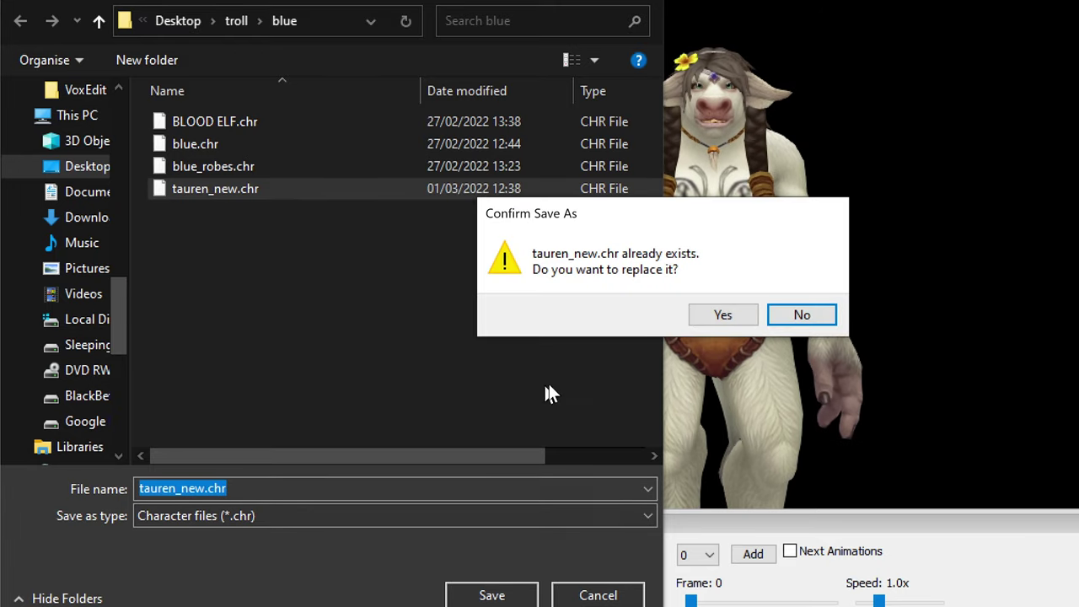
pyautogui.click(709, 312)
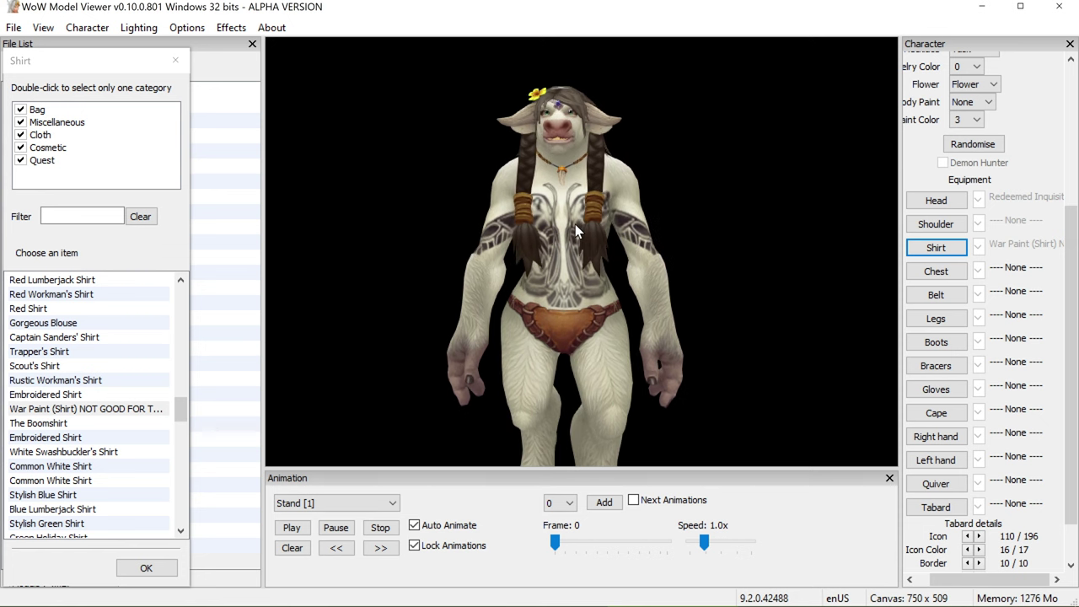
# - Try Common Brown, Deckhand's, Cerulean Filigreed, Yellow Martial and Scarlet Filigreed shirts, ending with Tuxedo Shirt
pyautogui.scroll(-5, 84, 379)
pyautogui.click(50, 394)
pyautogui.click(51, 366)
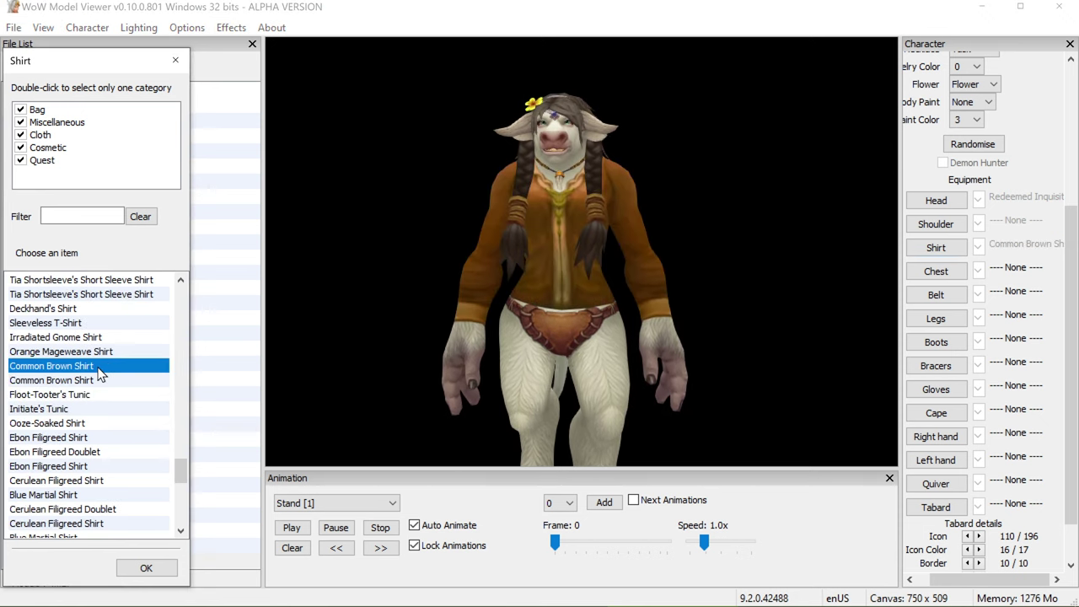
pyautogui.click(76, 308)
pyautogui.click(73, 482)
pyautogui.scroll(-3, 85, 455)
pyautogui.click(97, 480)
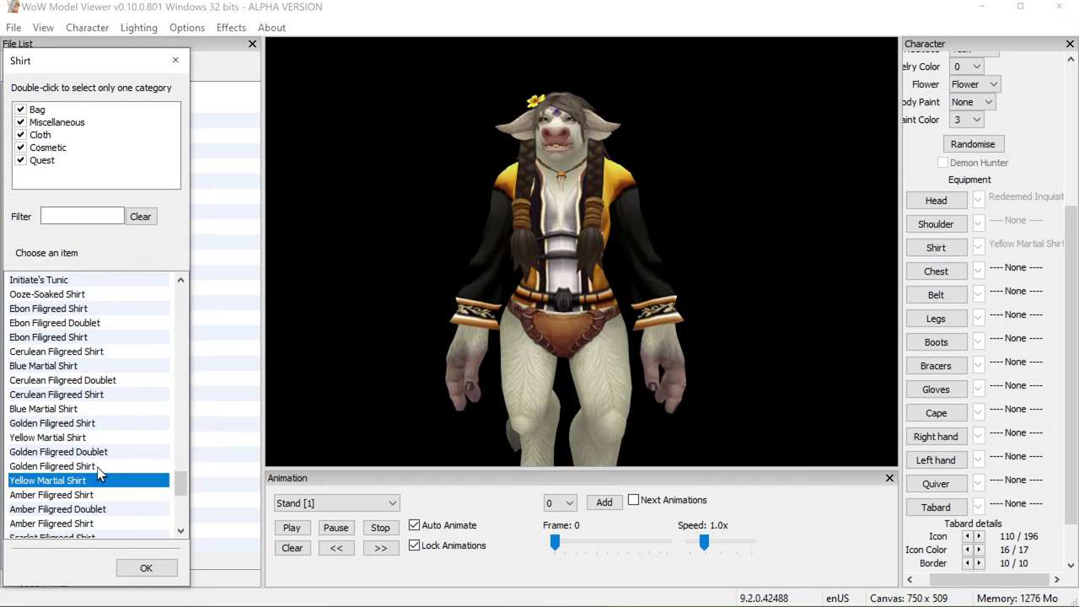
pyautogui.scroll(-2, 100, 469)
pyautogui.click(96, 453)
pyautogui.scroll(-3, 105, 455)
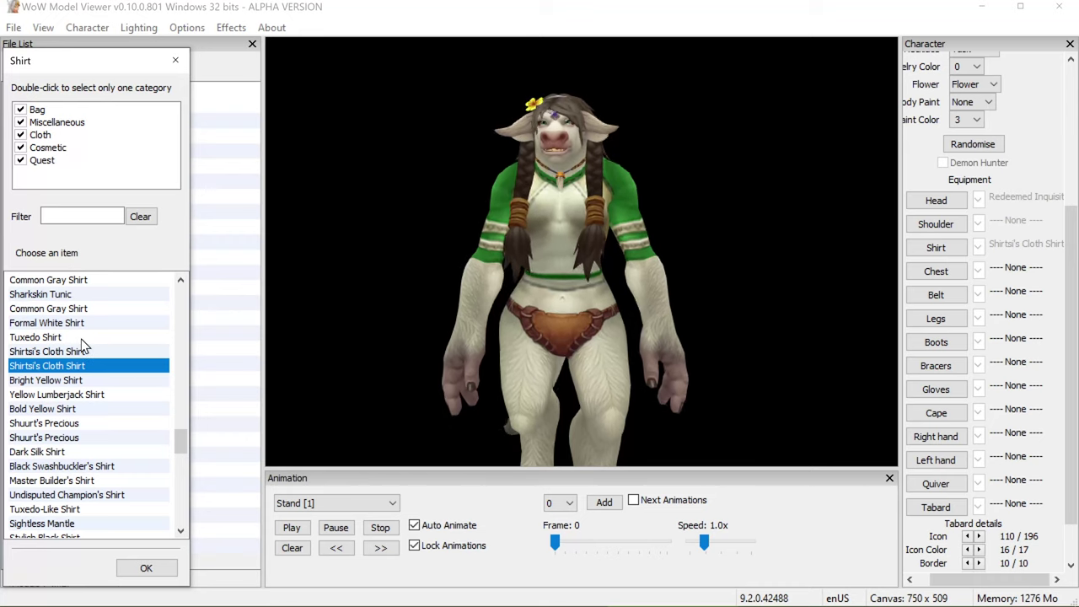
pyautogui.click(80, 339)
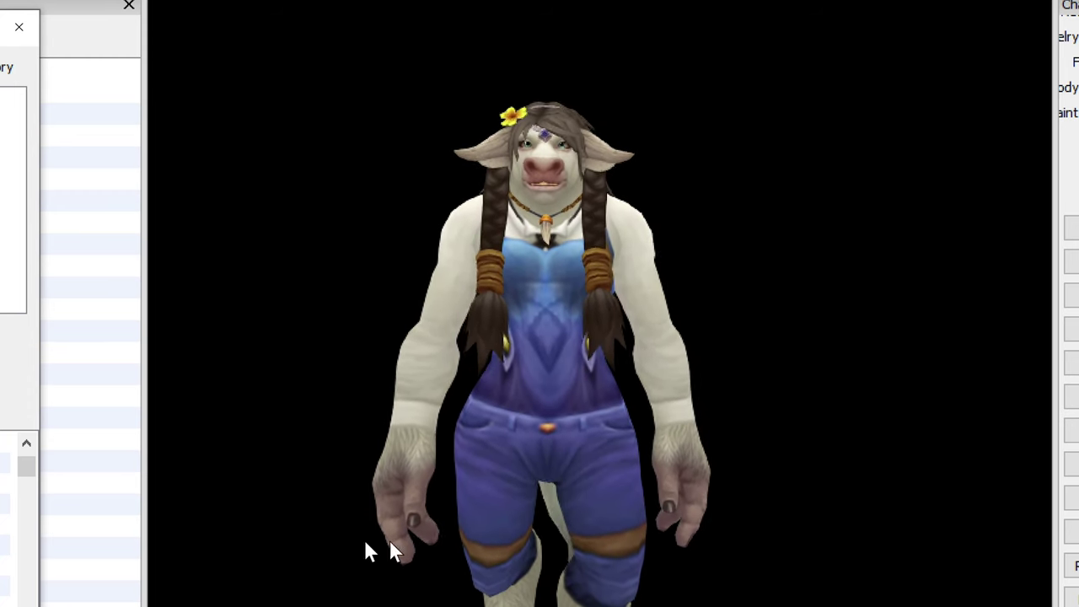
# - Equip the Wooly Wendigo Pullover in the Chest slot and rotate the tauren to inspect it
pyautogui.click(474, 442)
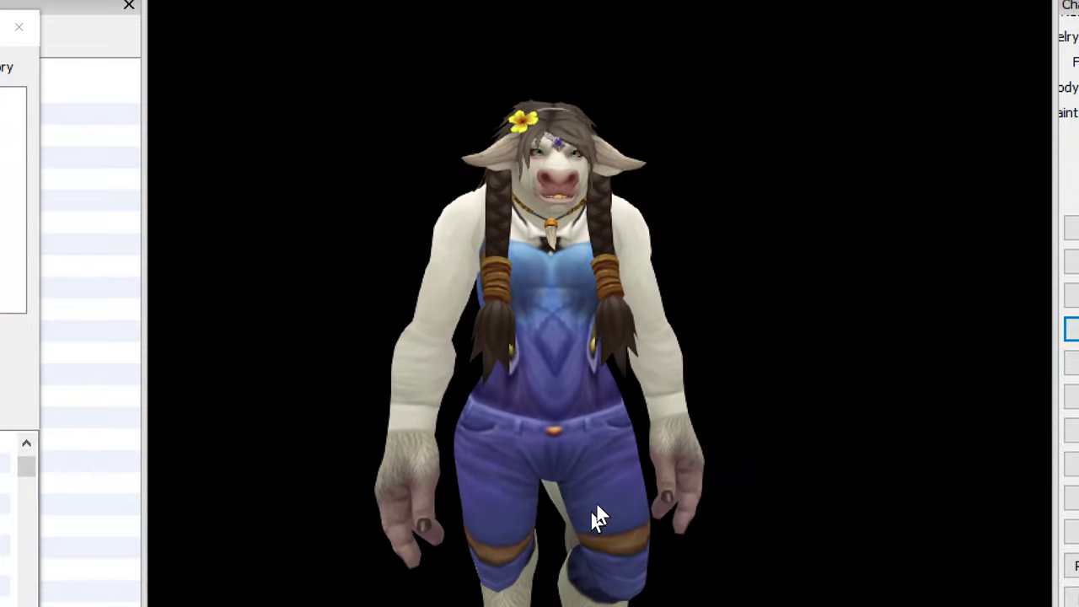
pyautogui.moveTo(597, 504); pyautogui.dragTo(608, 426, button='right')
pyautogui.moveTo(463, 365); pyautogui.dragTo(490, 373)
pyautogui.scroll(5, 490, 381)
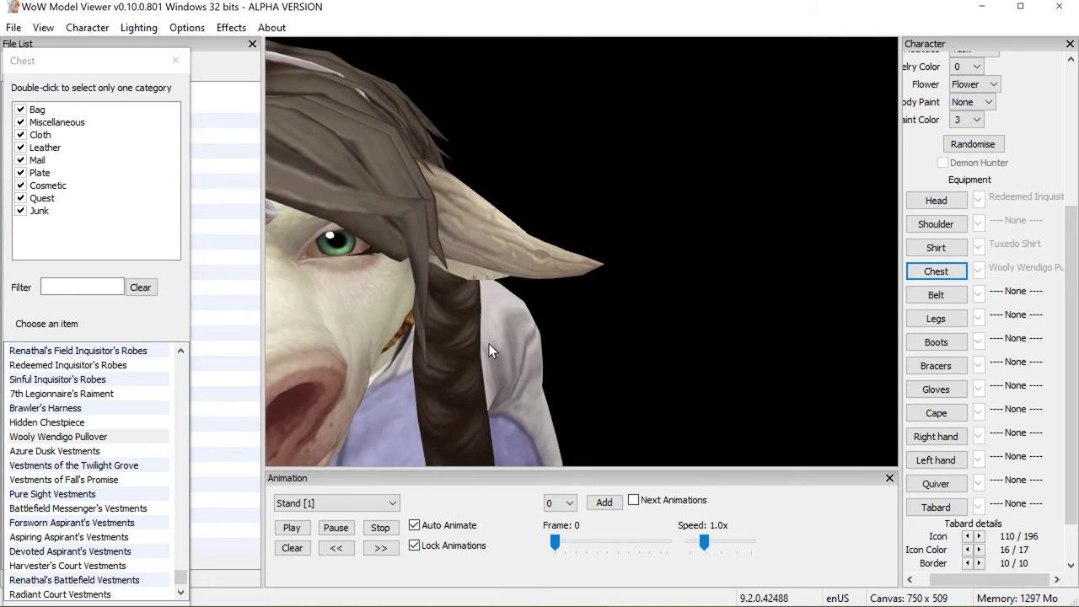
pyautogui.scroll(-5, 464, 351)
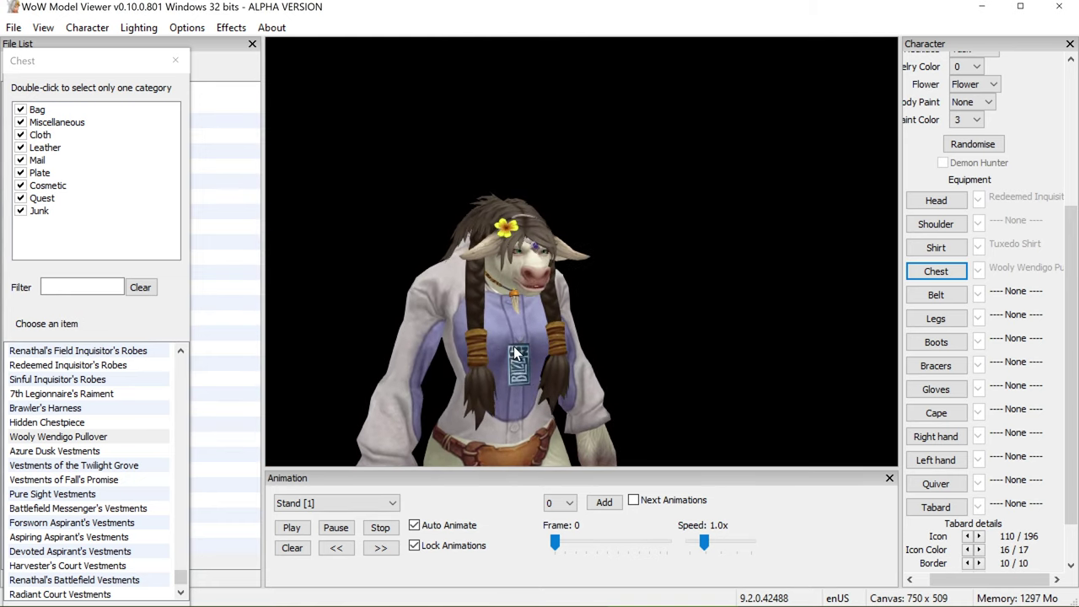
pyautogui.moveTo(496, 339); pyautogui.dragTo(429, 314)
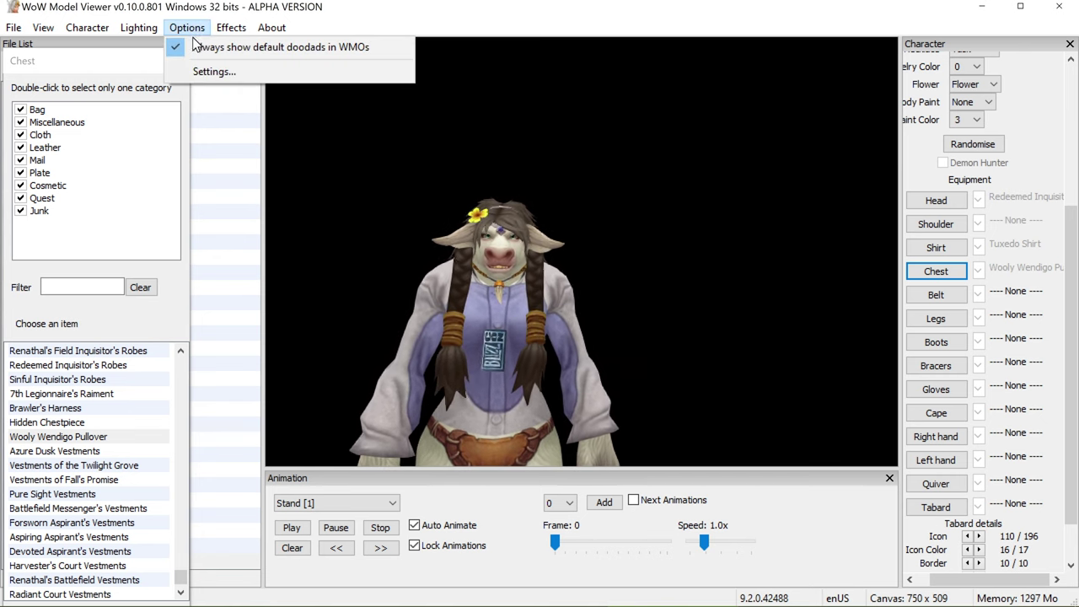
pyautogui.click(199, 71)
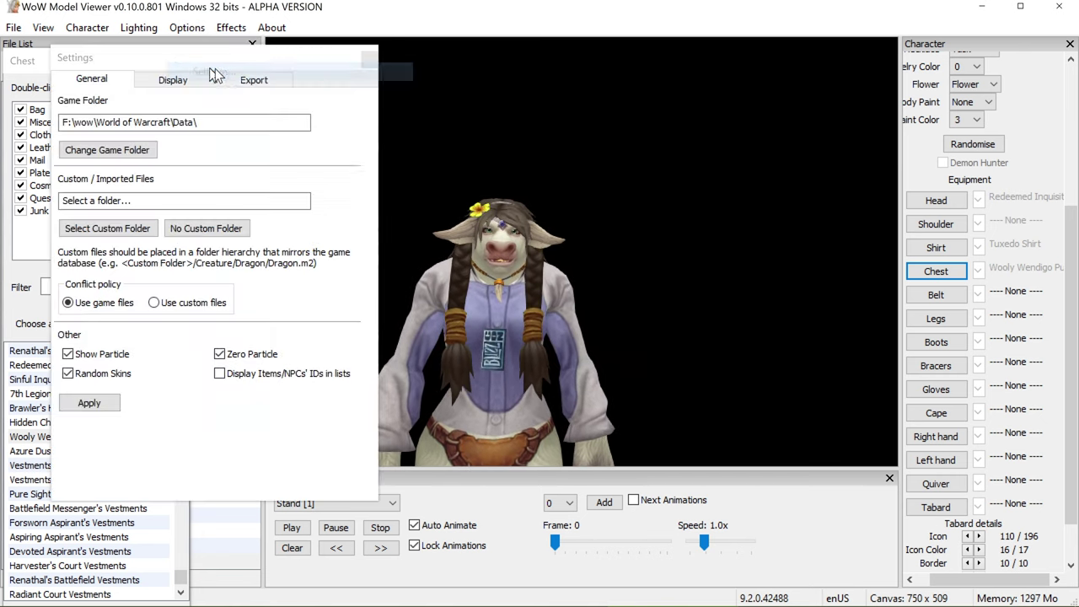
pyautogui.click(194, 79)
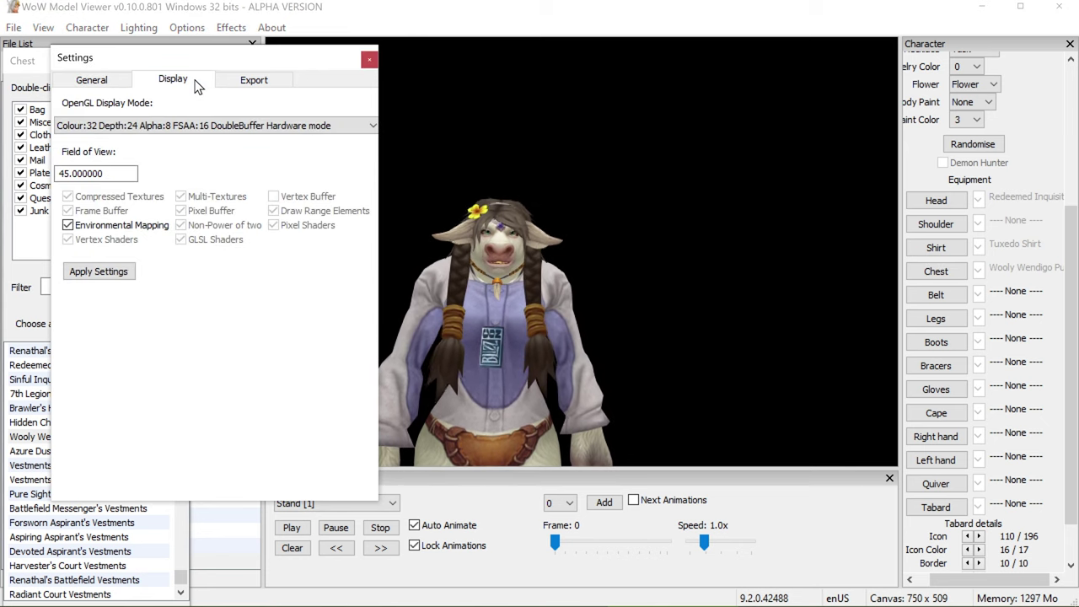
pyautogui.click(197, 125)
pyautogui.click(197, 123)
pyautogui.click(194, 125)
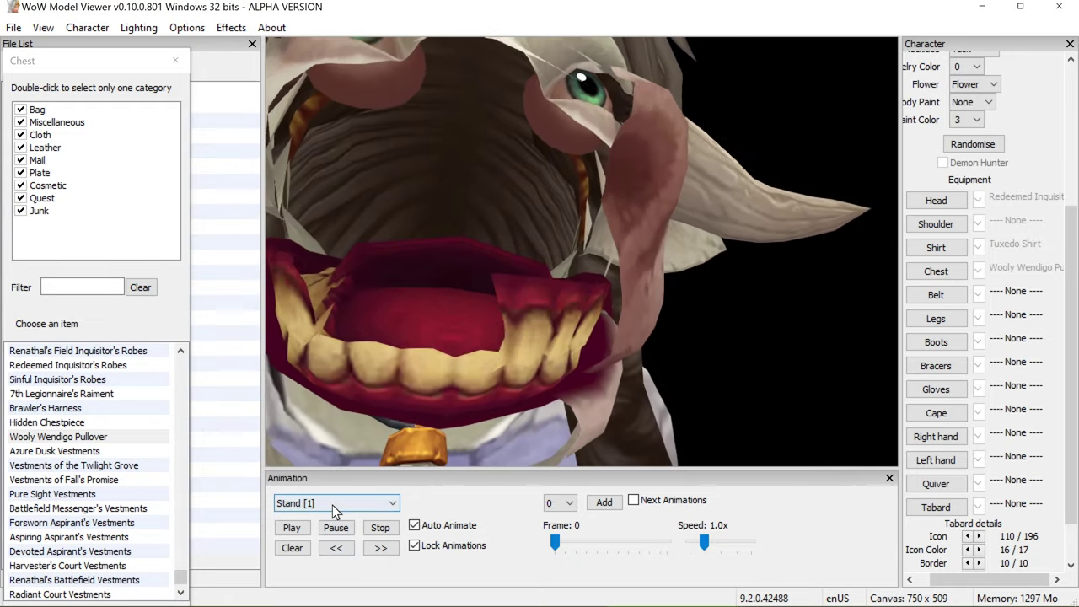
# - Turn the tauren toward the camera and try the Stun and Fall animations
pyautogui.click(332, 504)
pyautogui.click(332, 505)
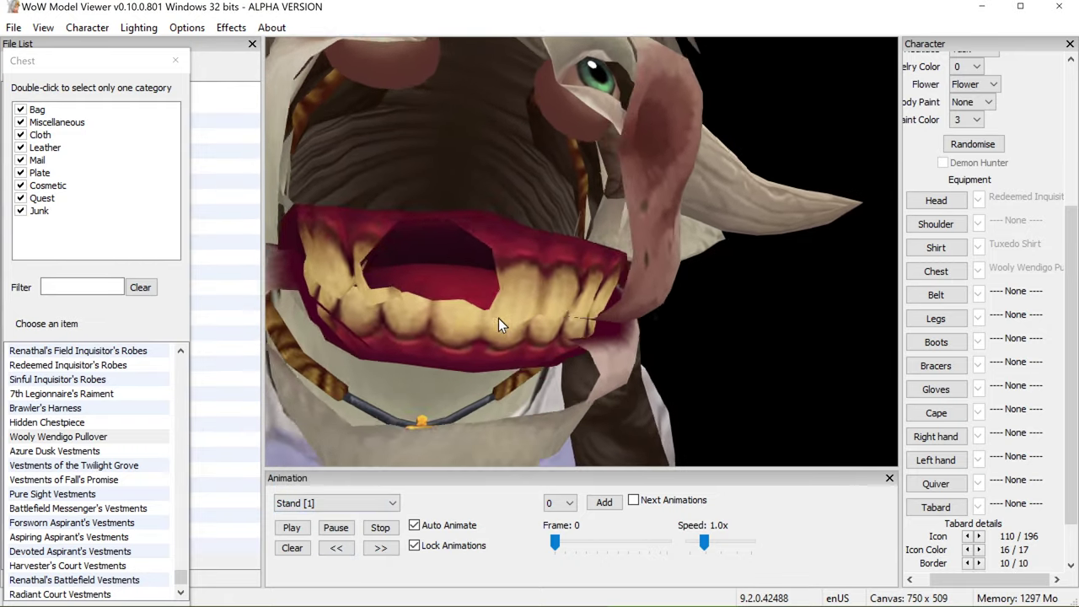
pyautogui.scroll(-10, 498, 317)
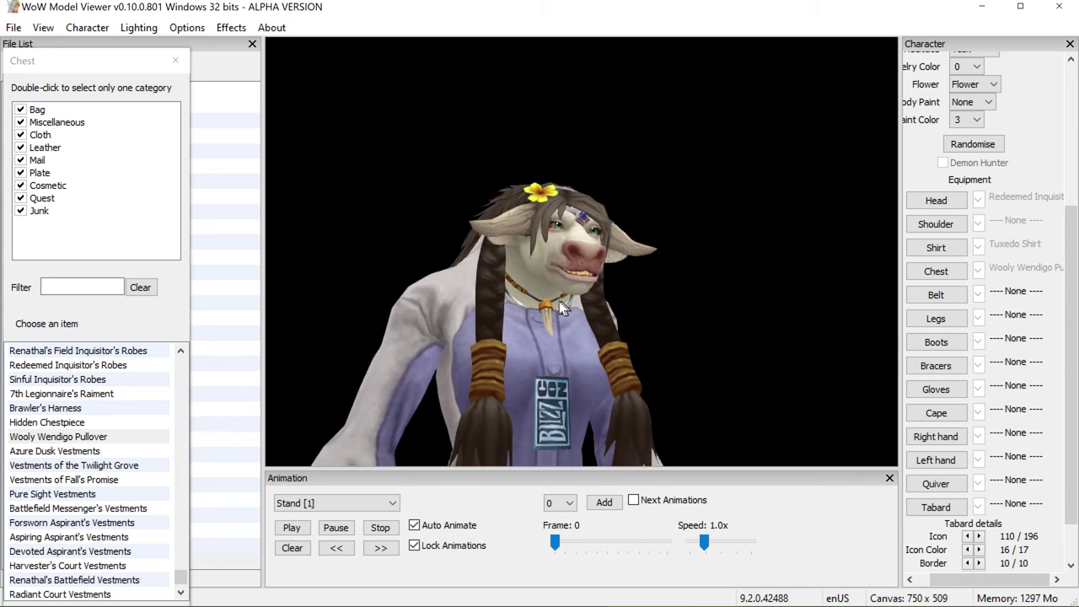
pyautogui.moveTo(563, 309); pyautogui.dragTo(488, 303)
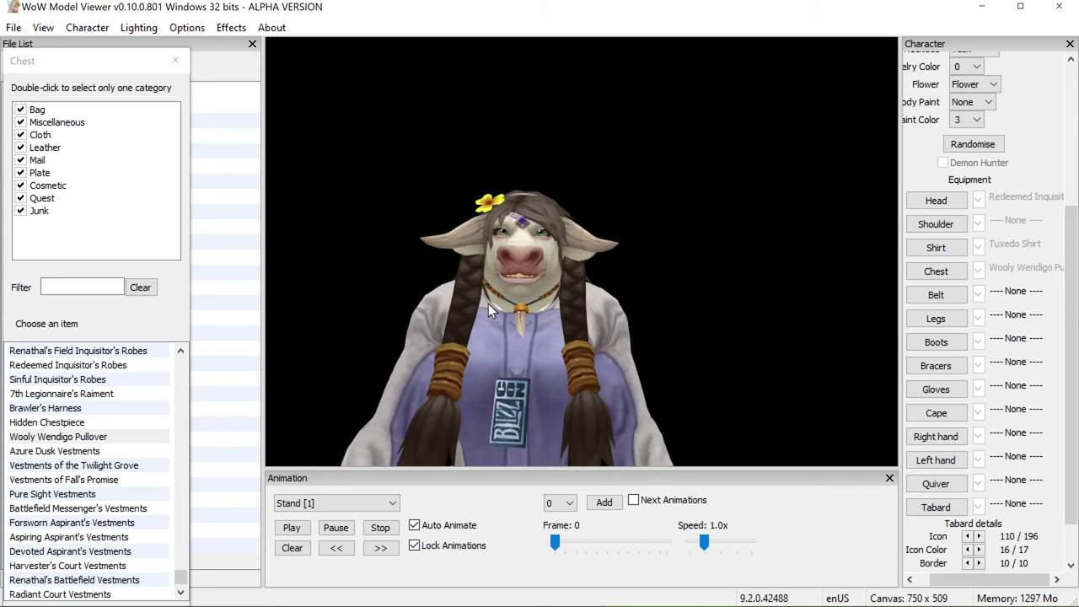
pyautogui.click(330, 506)
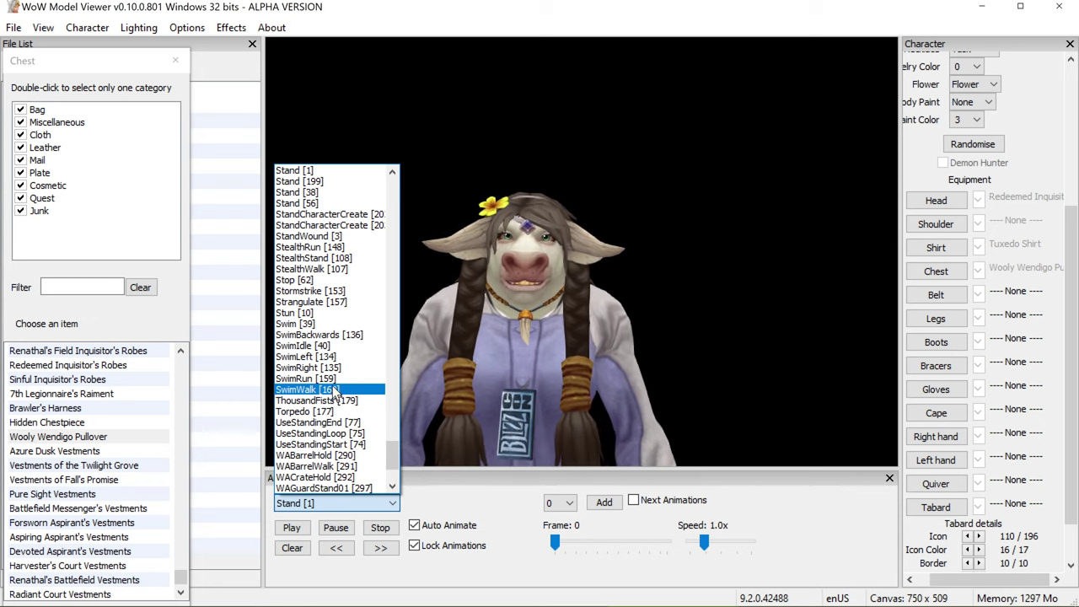
pyautogui.click(328, 314)
pyautogui.scroll(-5, 505, 345)
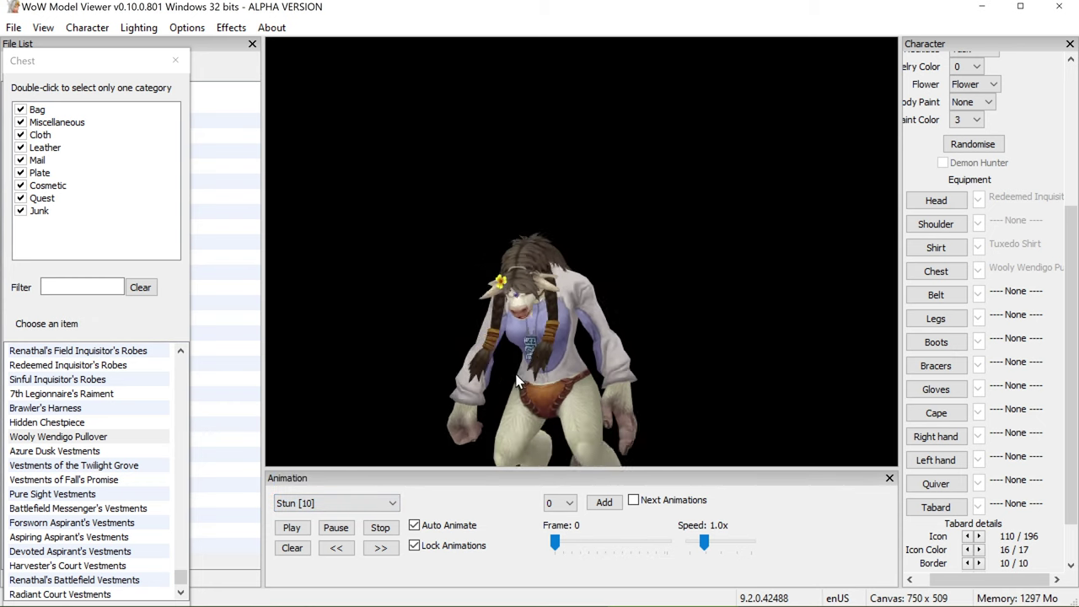
pyautogui.scroll(-3, 587, 365)
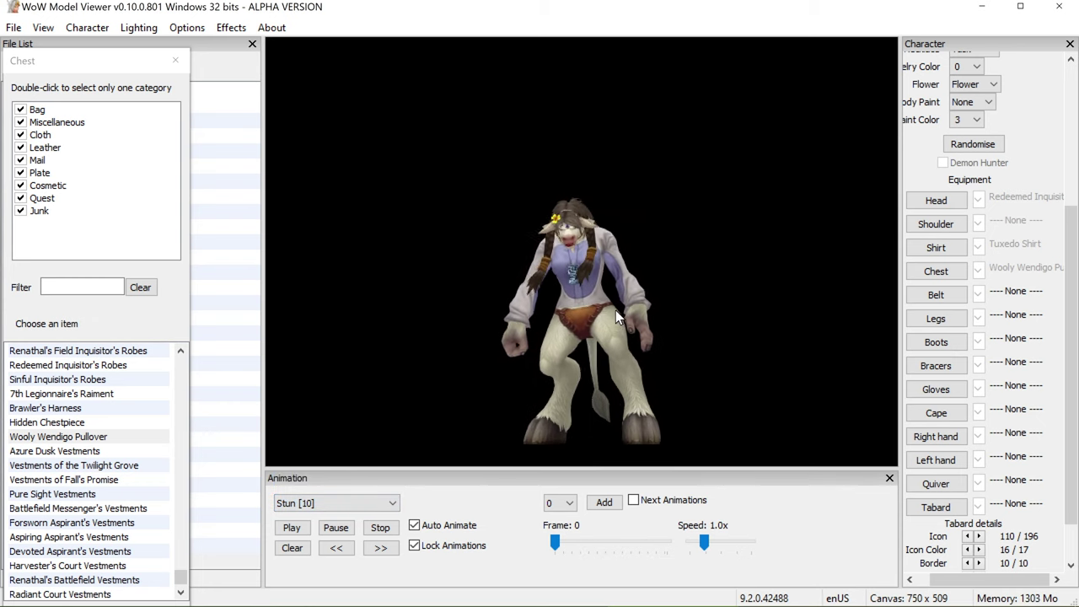
pyautogui.click(301, 503)
pyautogui.moveTo(393, 465); pyautogui.dragTo(406, 308)
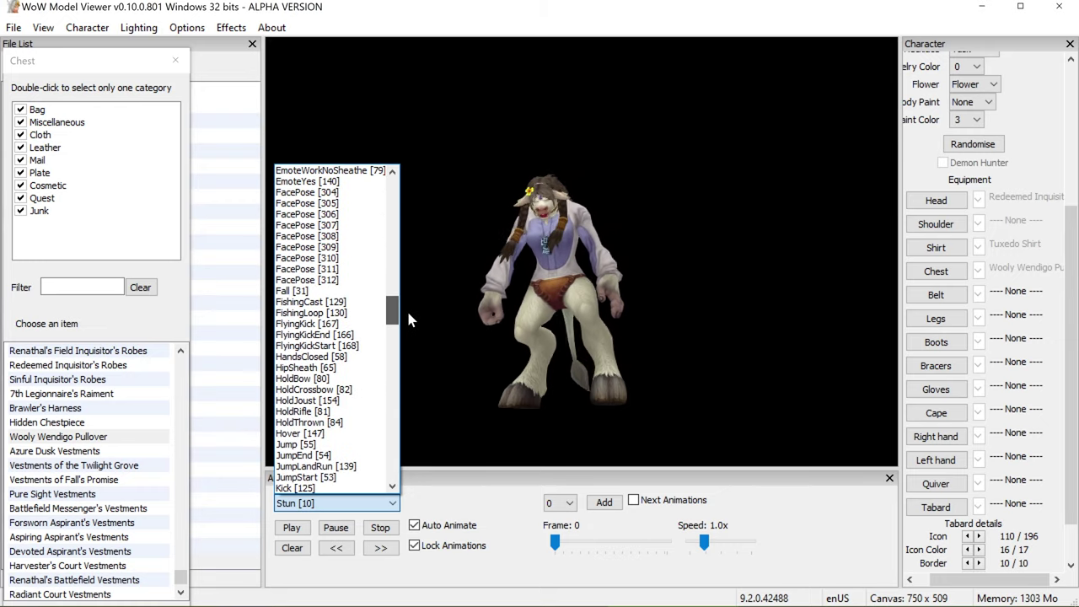
pyautogui.click(335, 290)
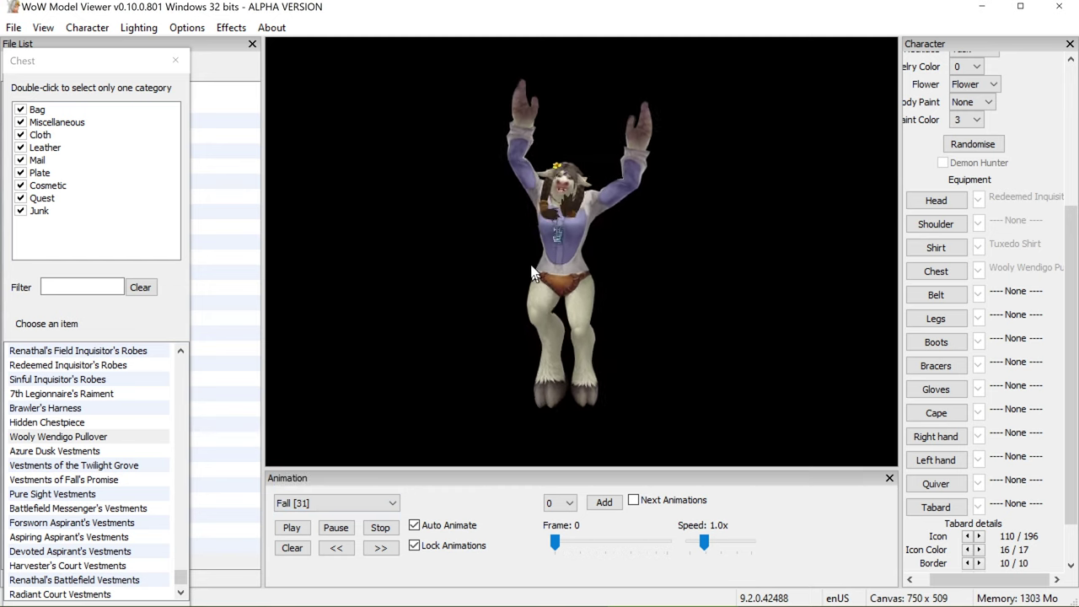
# - Try Death, a face-pose and Fall again, settling on the EmoteTalk [122] animation
pyautogui.click(328, 503)
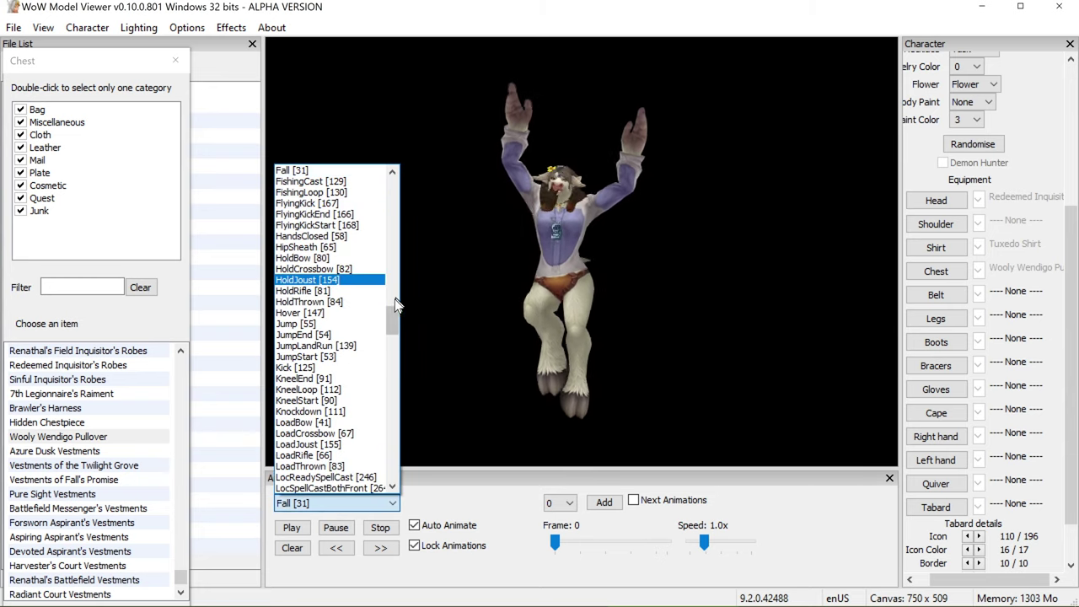
pyautogui.scroll(20, 397, 305)
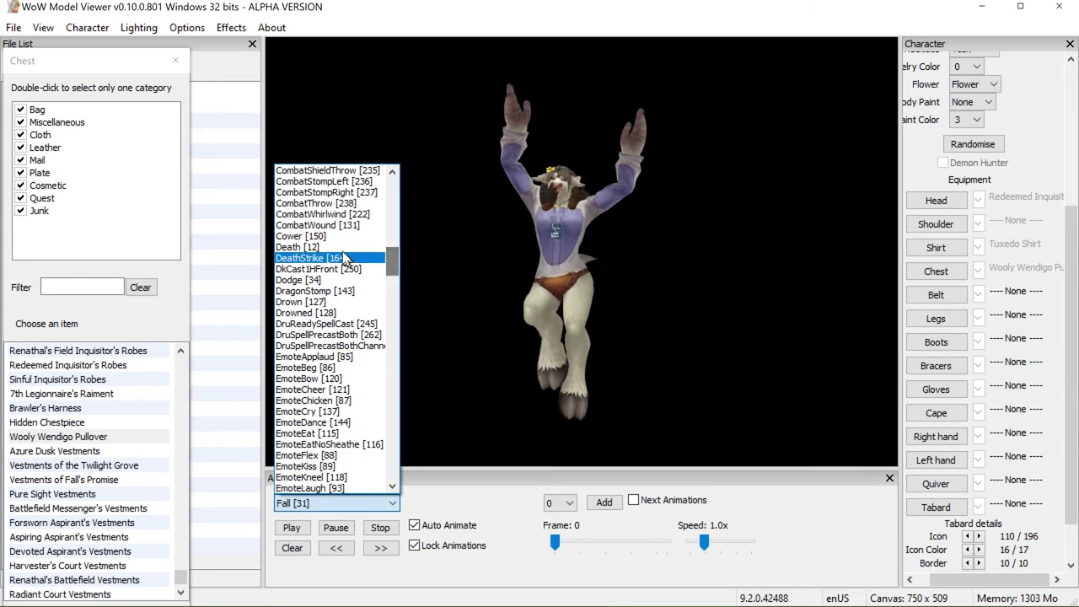
pyautogui.click(328, 246)
pyautogui.press('f')
pyautogui.scroll(5, 580, 166)
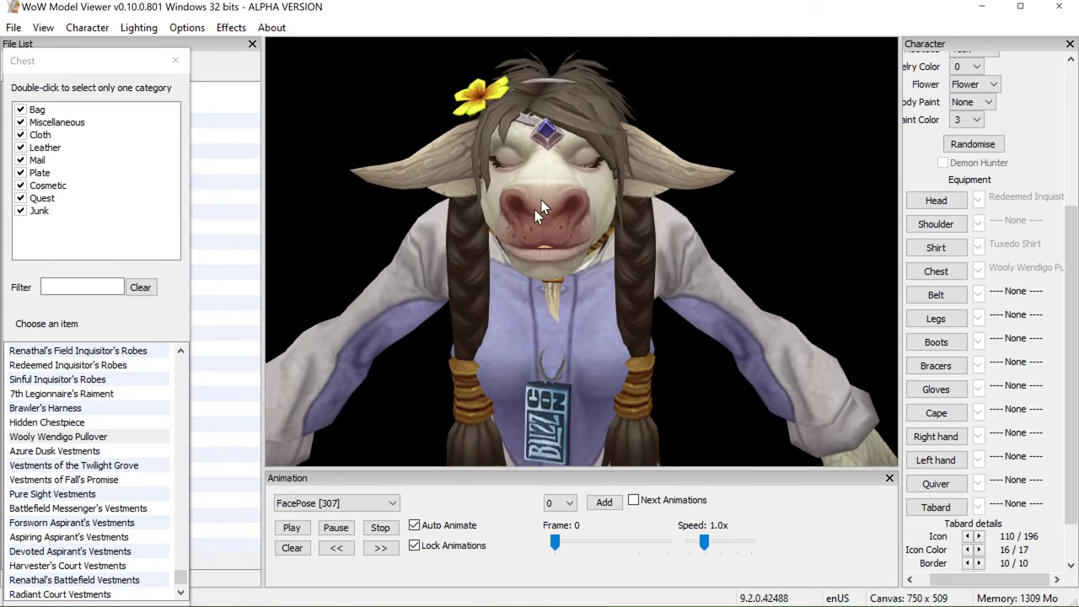
pyautogui.click(347, 502)
pyautogui.click(367, 365)
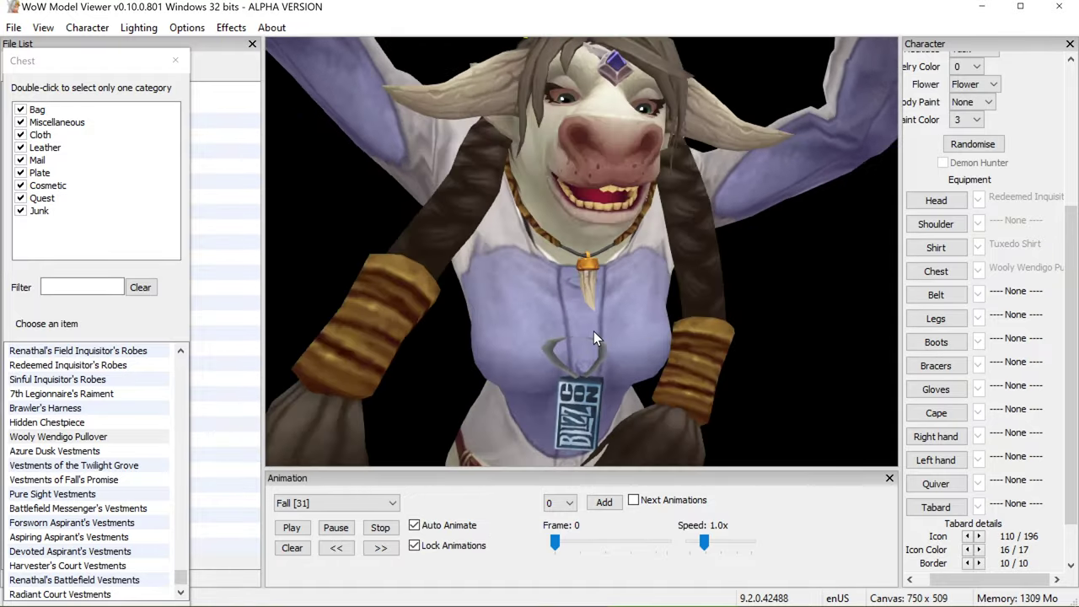
pyautogui.scroll(1, 326, 504)
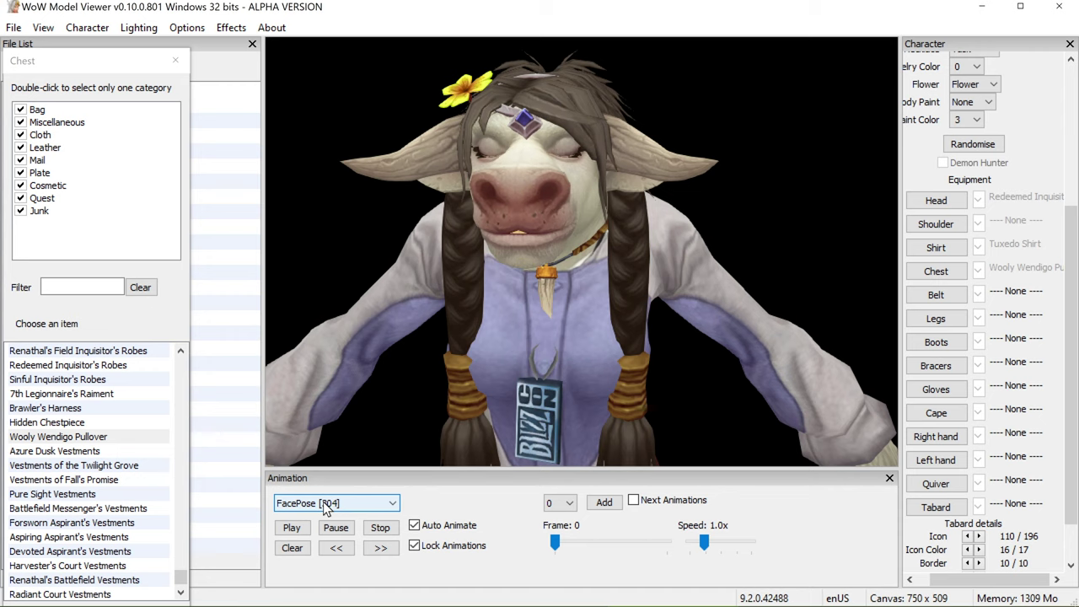
pyautogui.scroll(1, 326, 504)
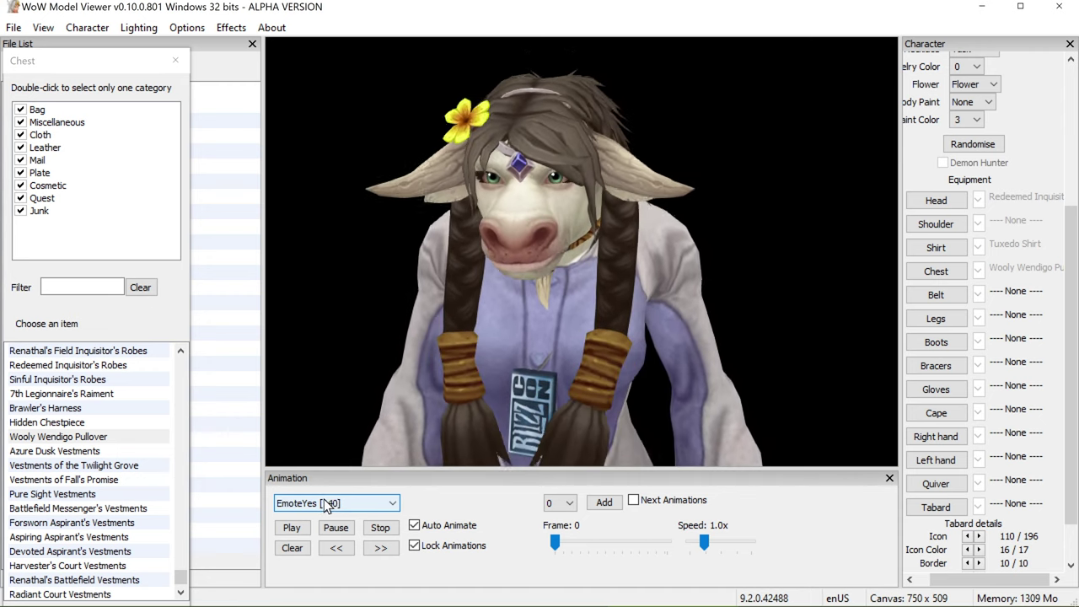
pyautogui.scroll(1, 326, 504)
pyautogui.click(14, 27)
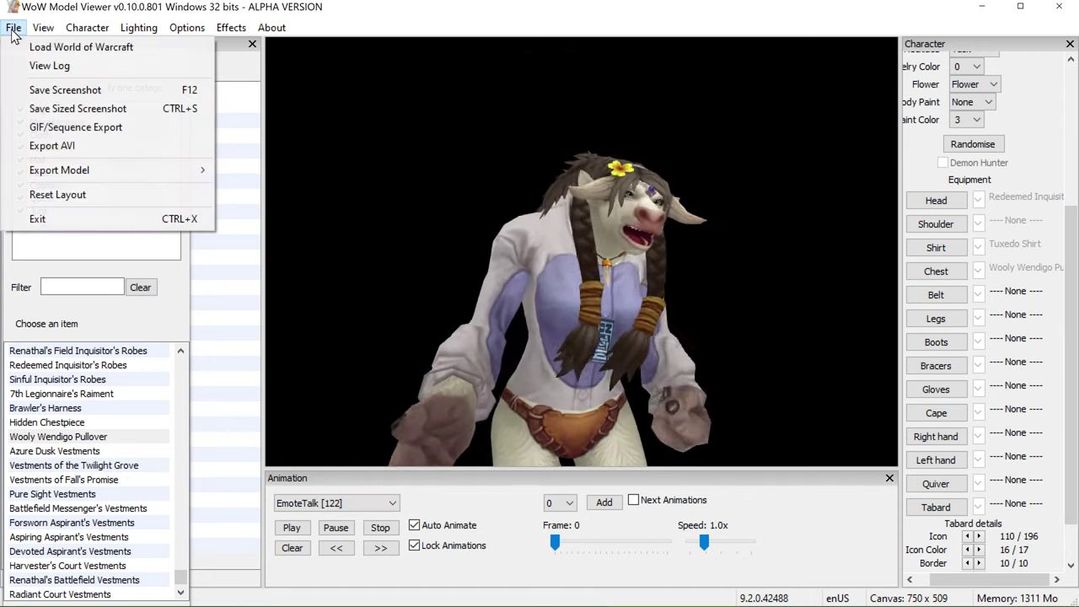
# - Export the animation as a transparent GIF sequence named giffy, then begin an AVI export named tauren
pyautogui.click(76, 127)
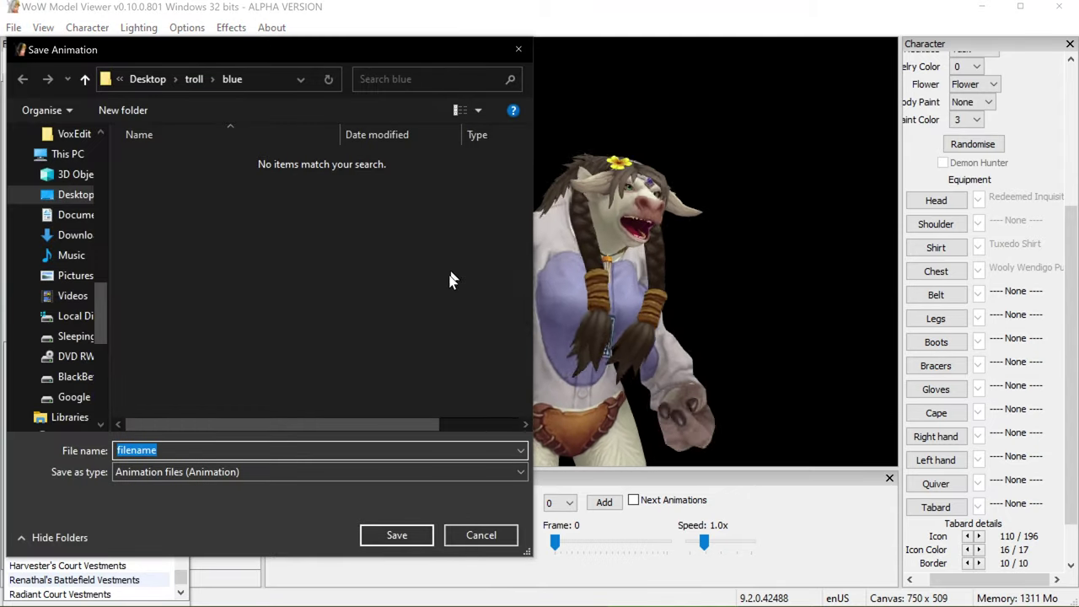
pyautogui.write('giffy')
pyautogui.press('Return')
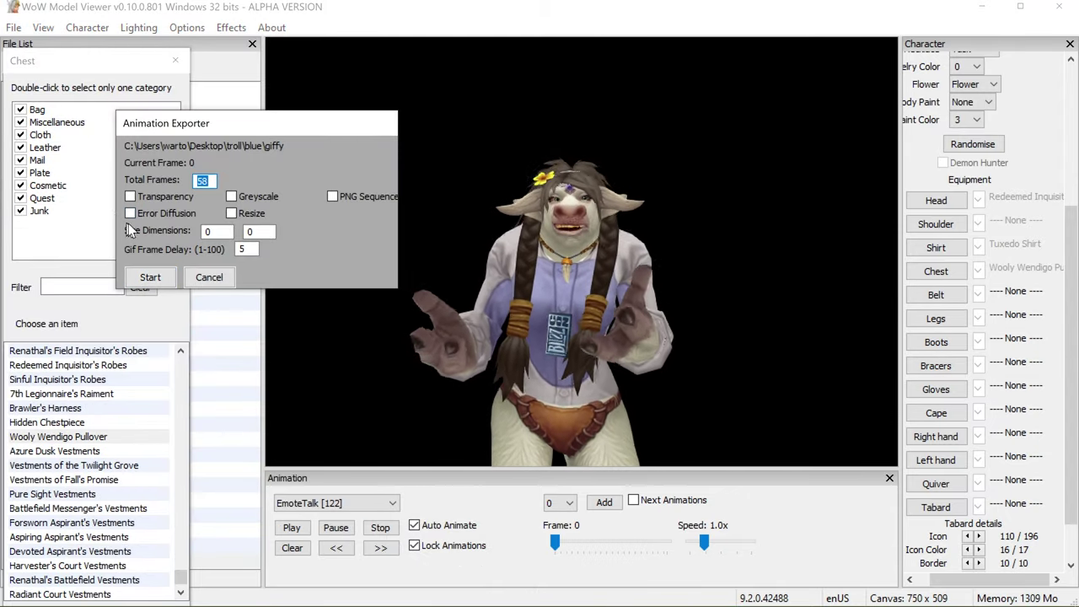
pyautogui.click(131, 195)
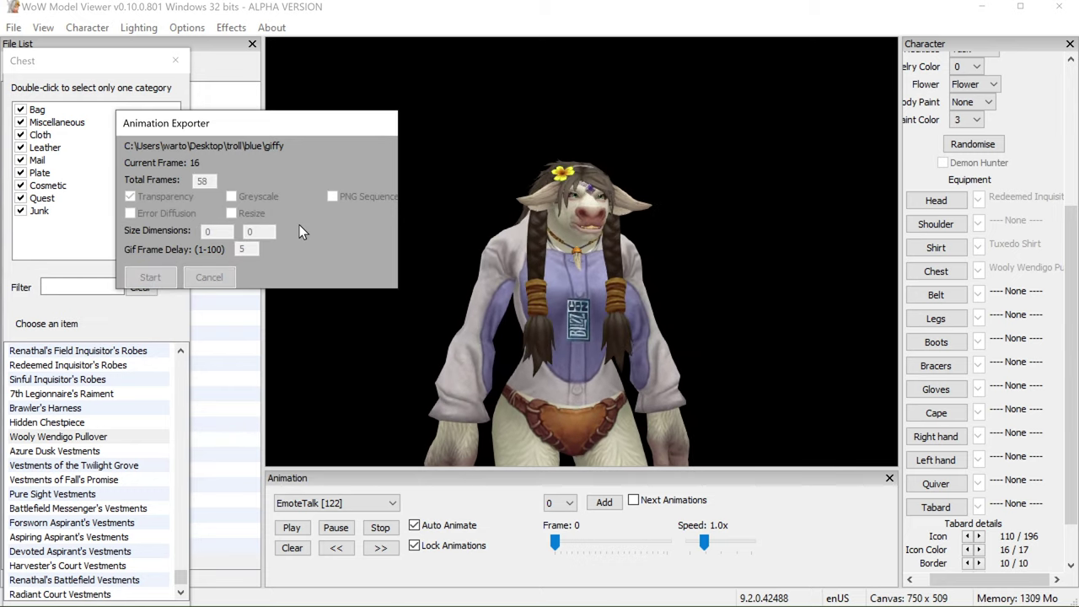
pyautogui.click(13, 27)
pyautogui.click(108, 147)
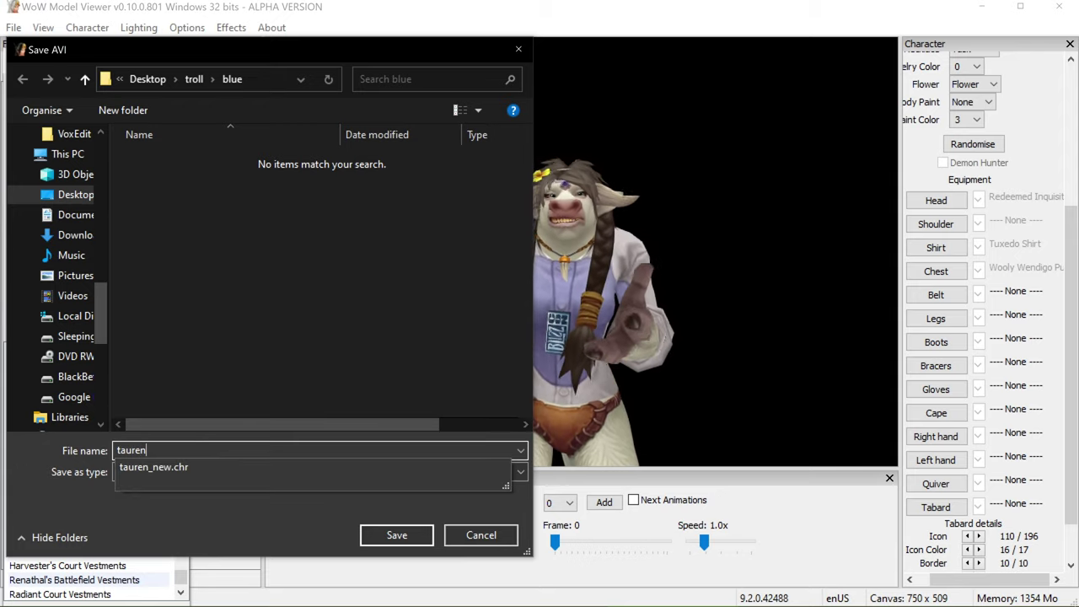
# - Save tauren.avi as Full Frames (Uncompressed) in the blue folder, then locate the exported file
pyautogui.click(397, 535)
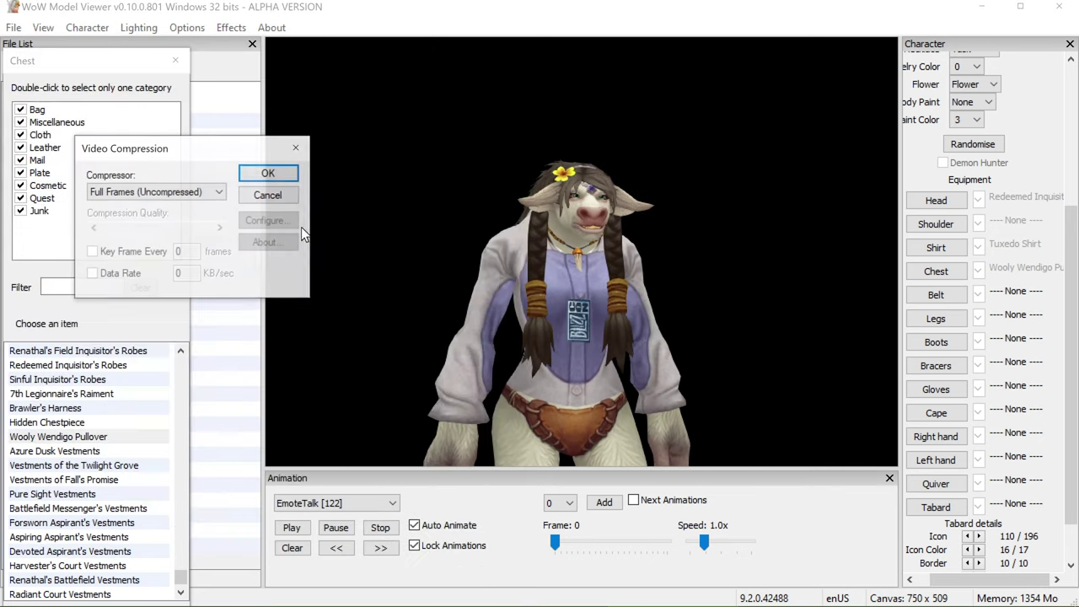
pyautogui.click(285, 173)
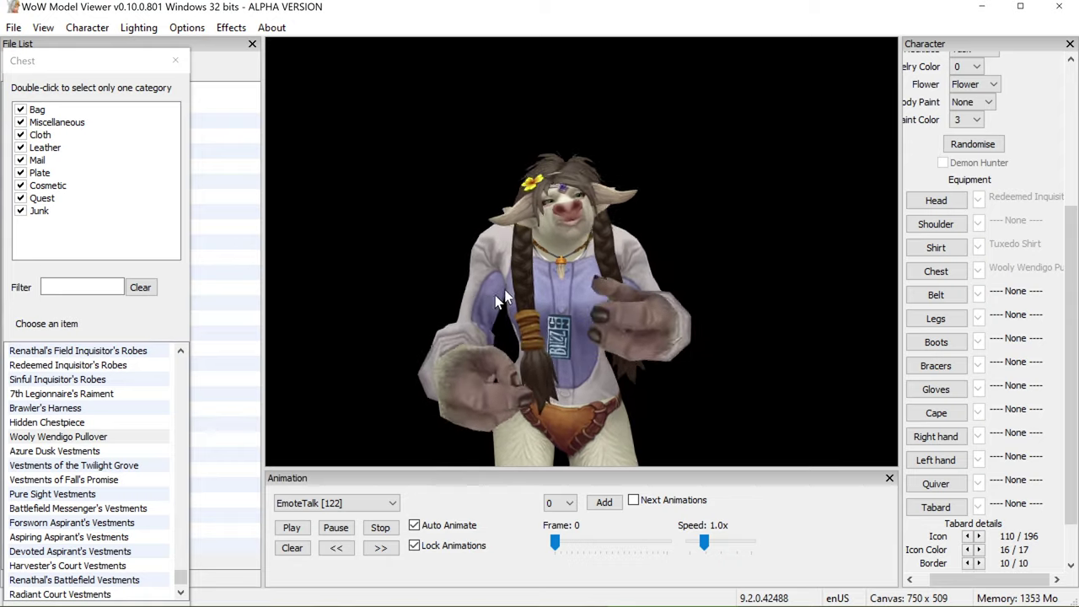
pyautogui.click(14, 28)
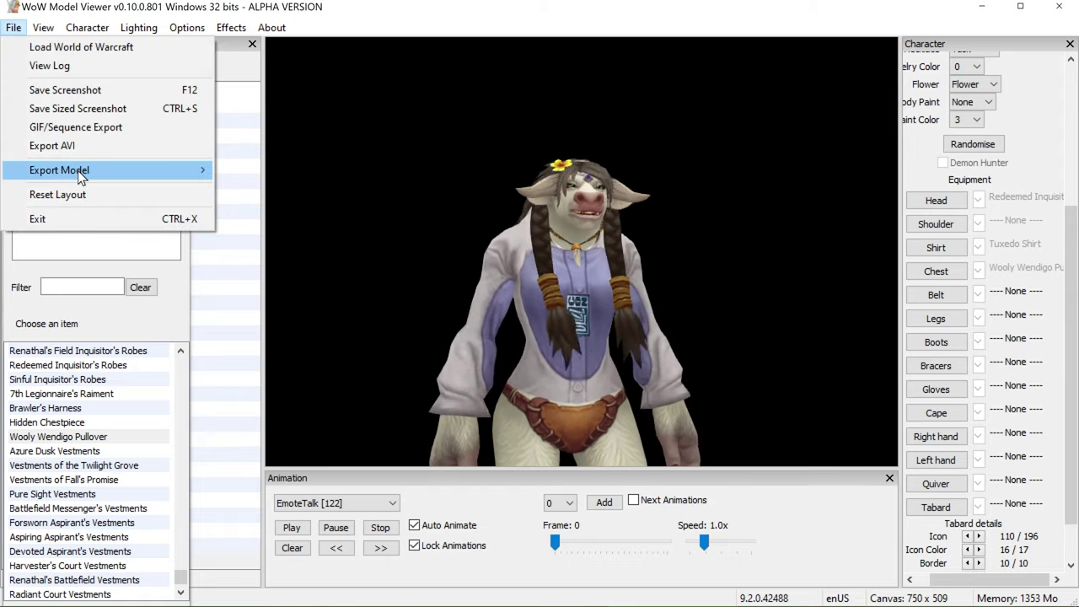
pyautogui.moveTo(79, 173)
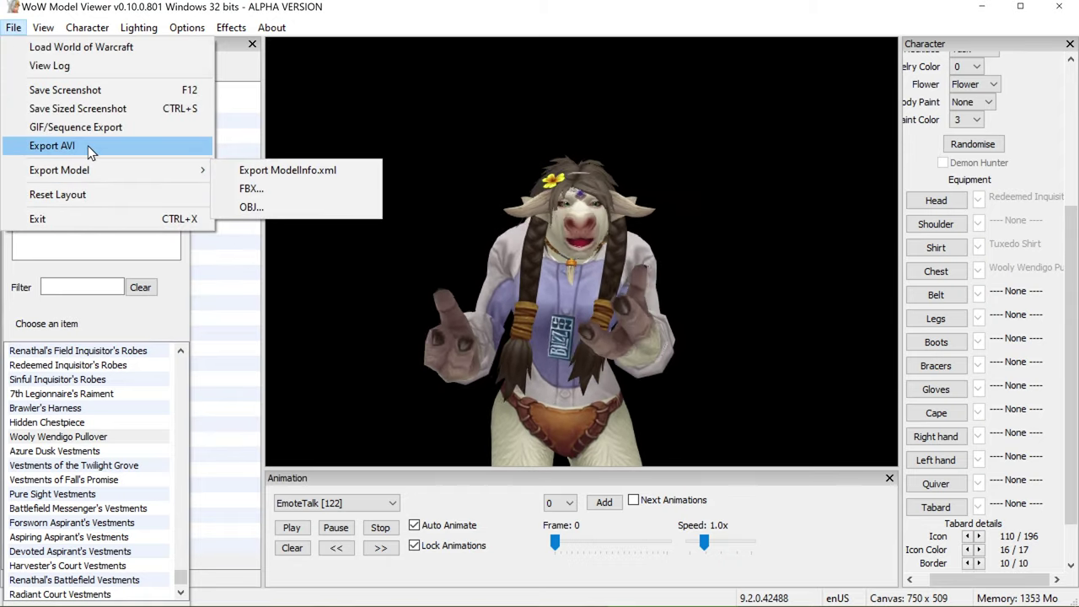
pyautogui.click(87, 145)
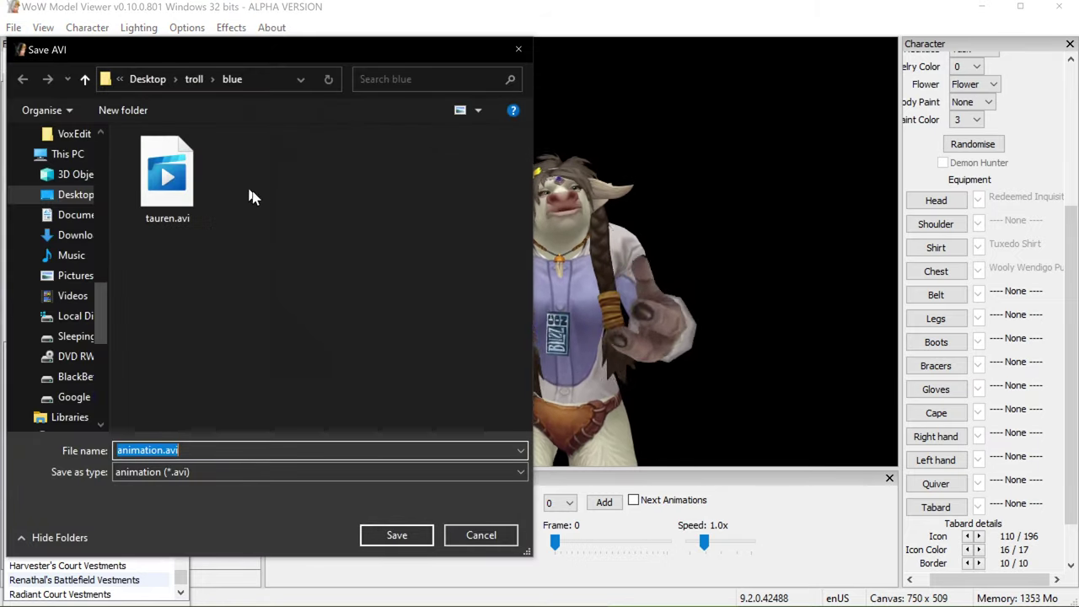
pyautogui.click(171, 179)
pyautogui.rightClick(177, 181)
# - Open tauren.avi in Movies & TV, play it, toggle full screen, and close the player
pyautogui.click(217, 218)
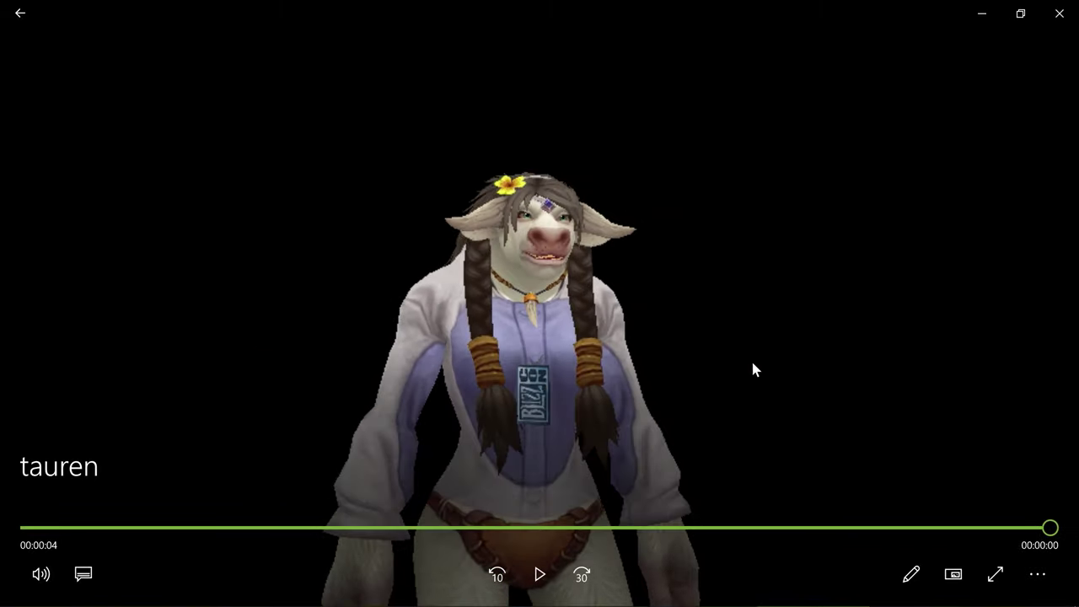
pyautogui.click(541, 592)
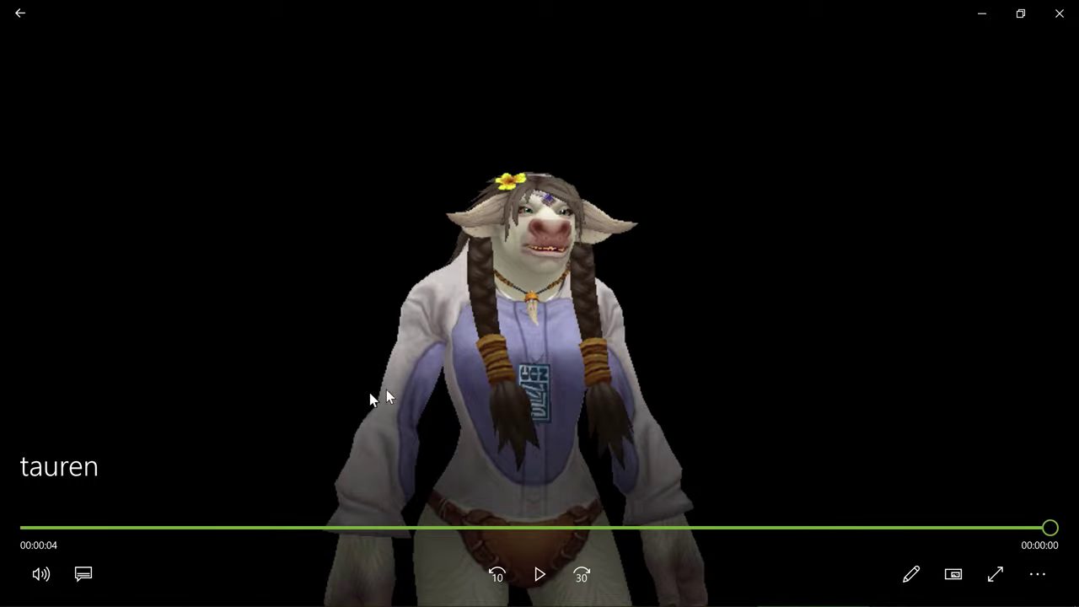
pyautogui.click(1008, 580)
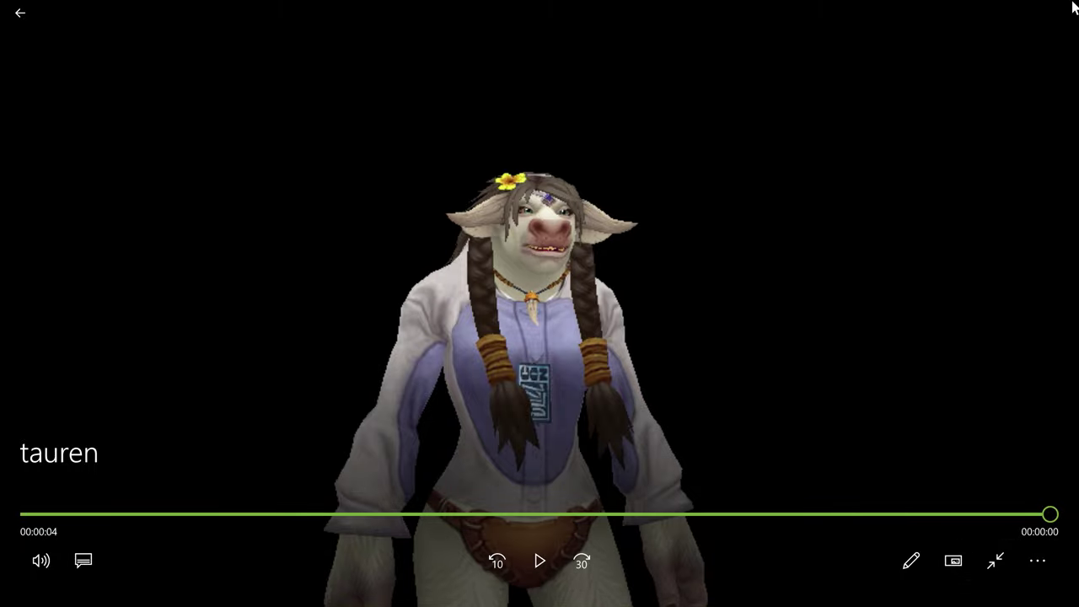
pyautogui.click(995, 560)
pyautogui.click(1059, 6)
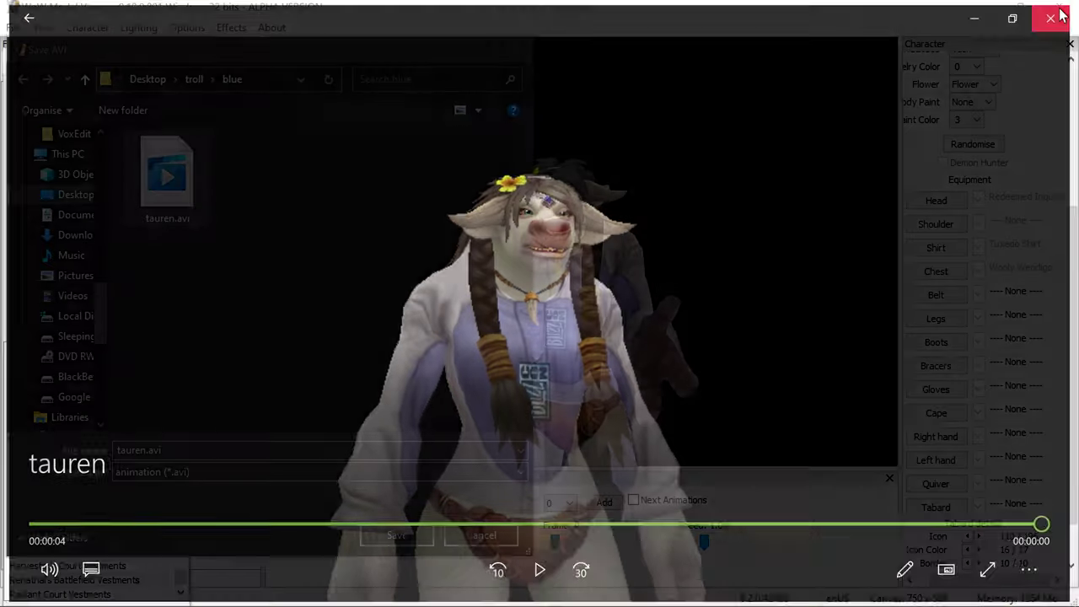
# - Cancel the Save AVI dialog, orbit the Ardenweald sky dome, then load 9ard_ardenwealdstormsky01.m2
pyautogui.click(497, 535)
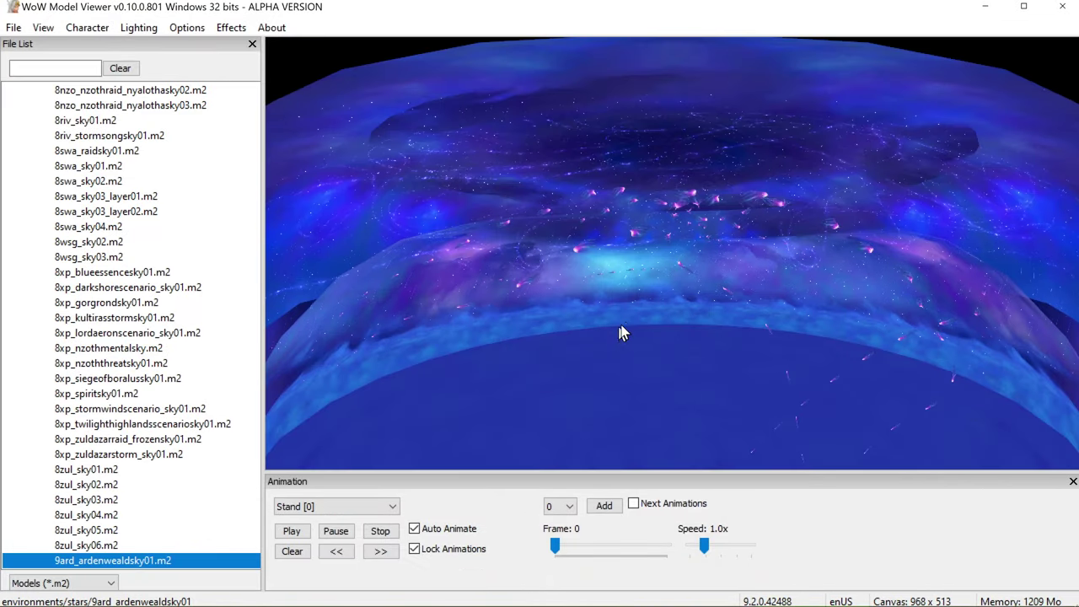
pyautogui.moveTo(618, 330); pyautogui.dragTo(733, 312)
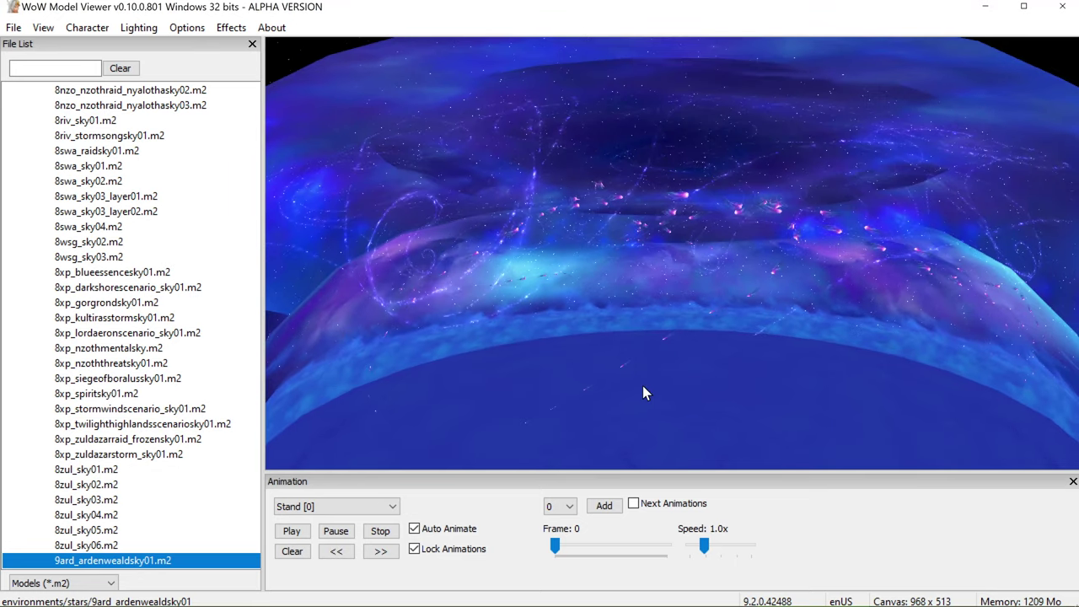
pyautogui.moveTo(642, 385); pyautogui.dragTo(916, 324)
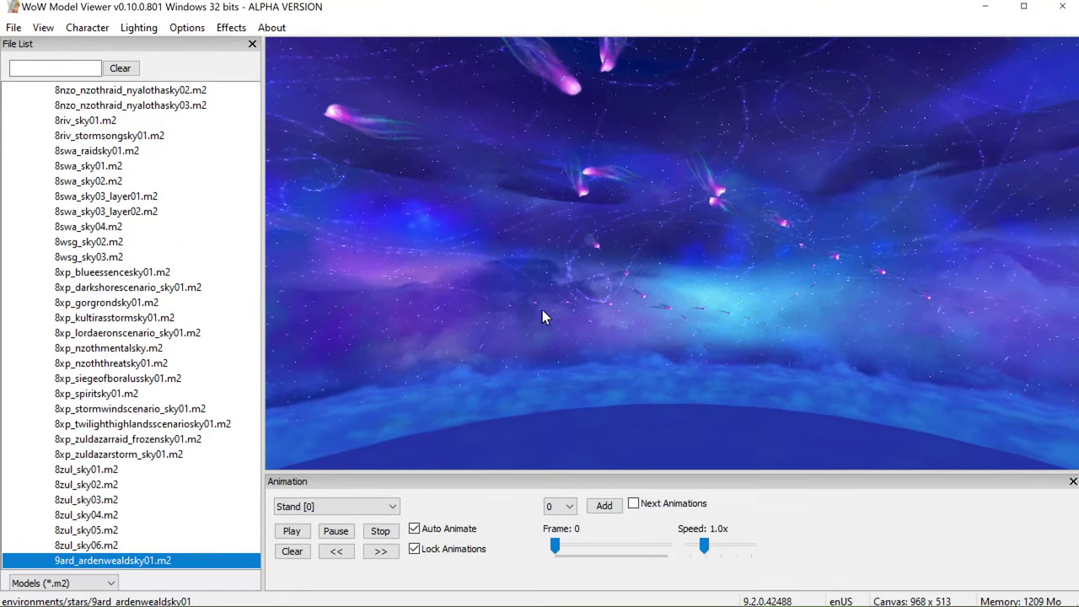
pyautogui.moveTo(542, 316); pyautogui.dragTo(561, 317)
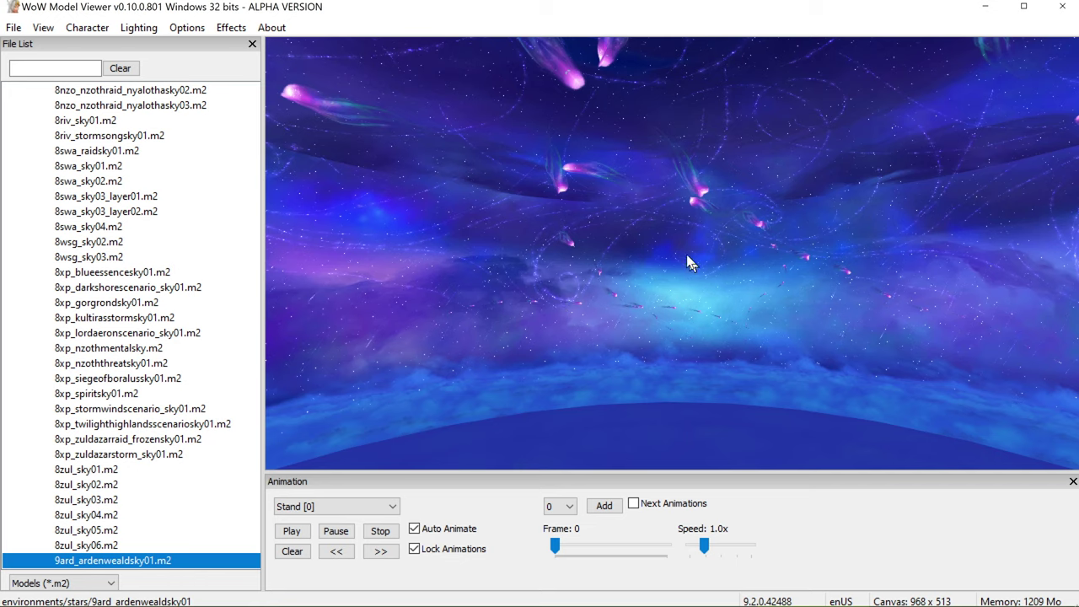
pyautogui.moveTo(646, 320); pyautogui.dragTo(1076, 332)
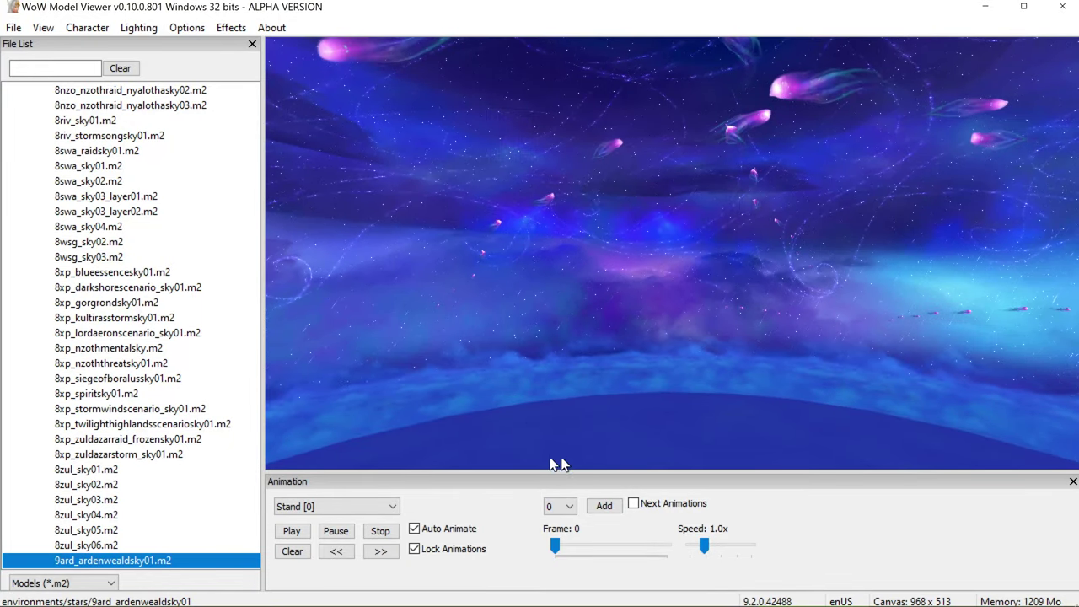
pyautogui.scroll(-3, 156, 440)
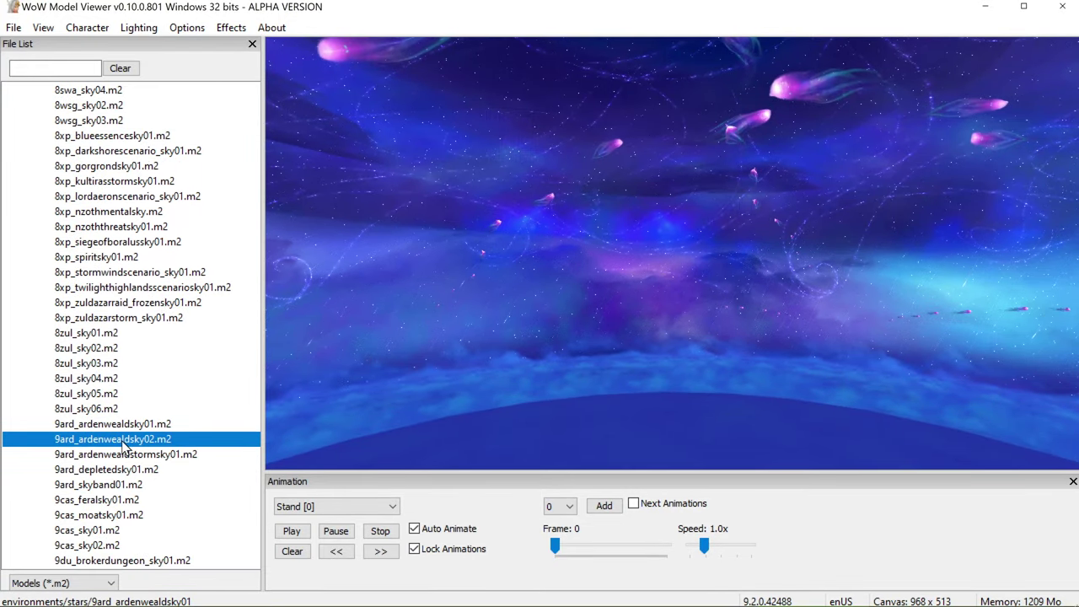
pyautogui.scroll(8, 660, 381)
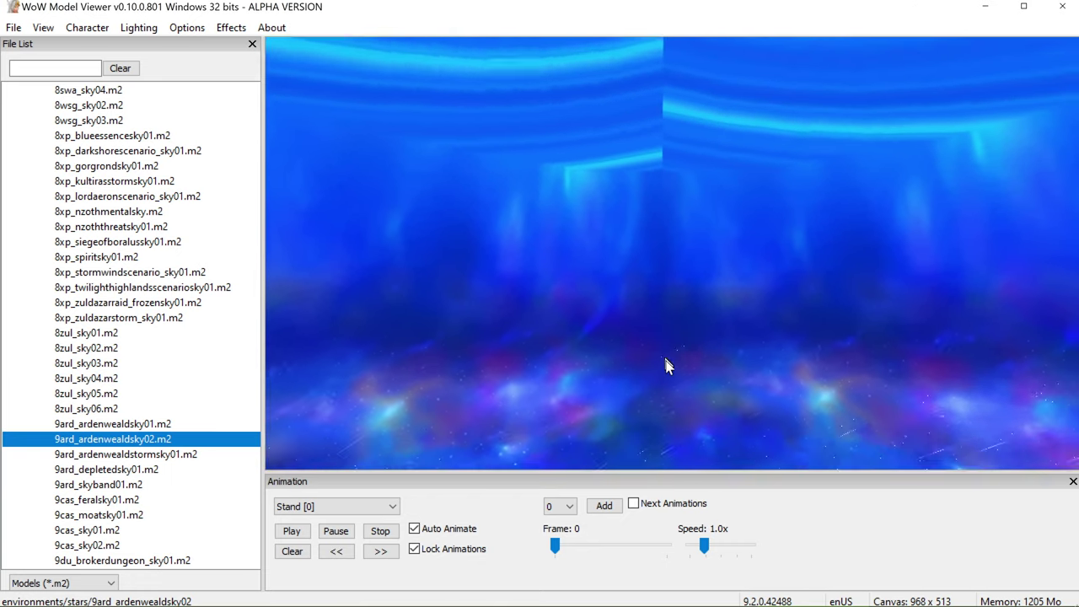
pyautogui.moveTo(666, 365); pyautogui.dragTo(659, 258)
pyautogui.moveTo(679, 326); pyautogui.dragTo(957, 172)
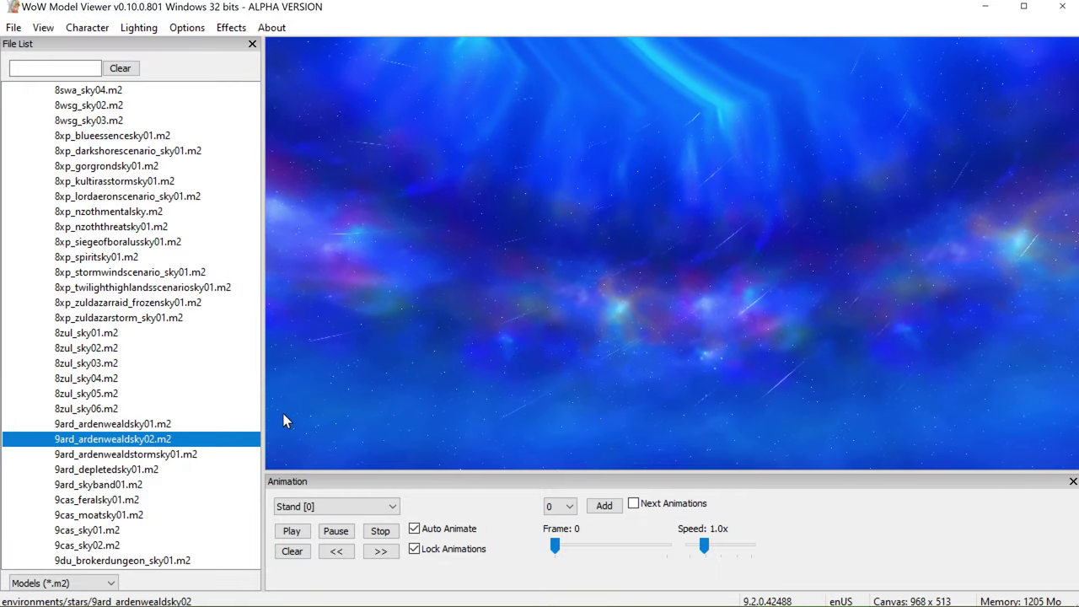
pyautogui.click(186, 454)
pyautogui.moveTo(655, 345); pyautogui.dragTo(520, 400)
# - Load the 9ori_arbitersky01 and 9pln_dungeonsky01 sky models and look around the blue dome
pyautogui.scroll(-5, 95, 487)
pyautogui.click(110, 439)
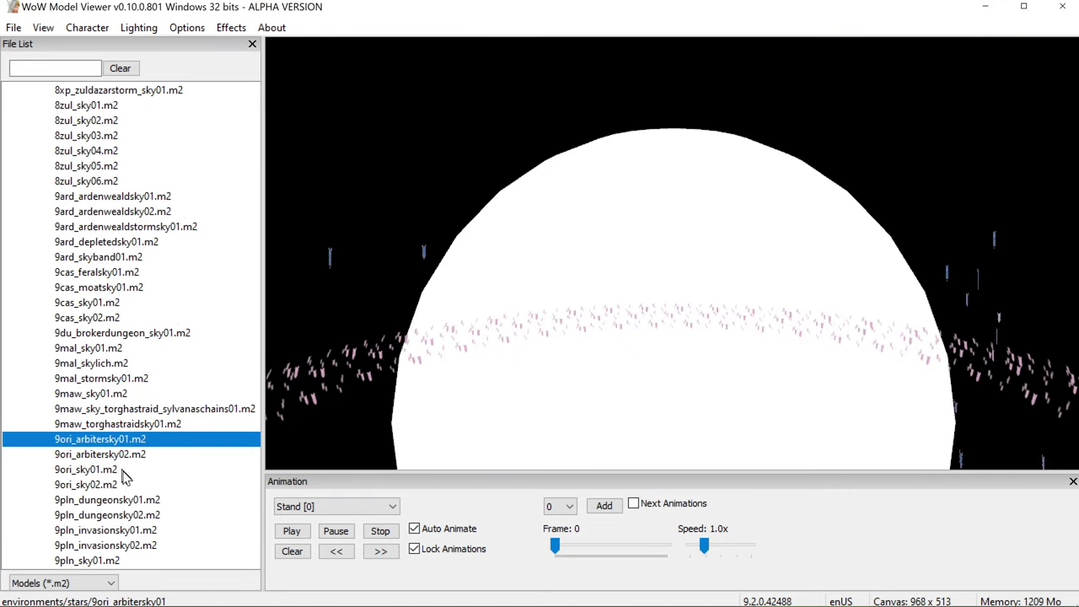
pyautogui.scroll(5, 703, 404)
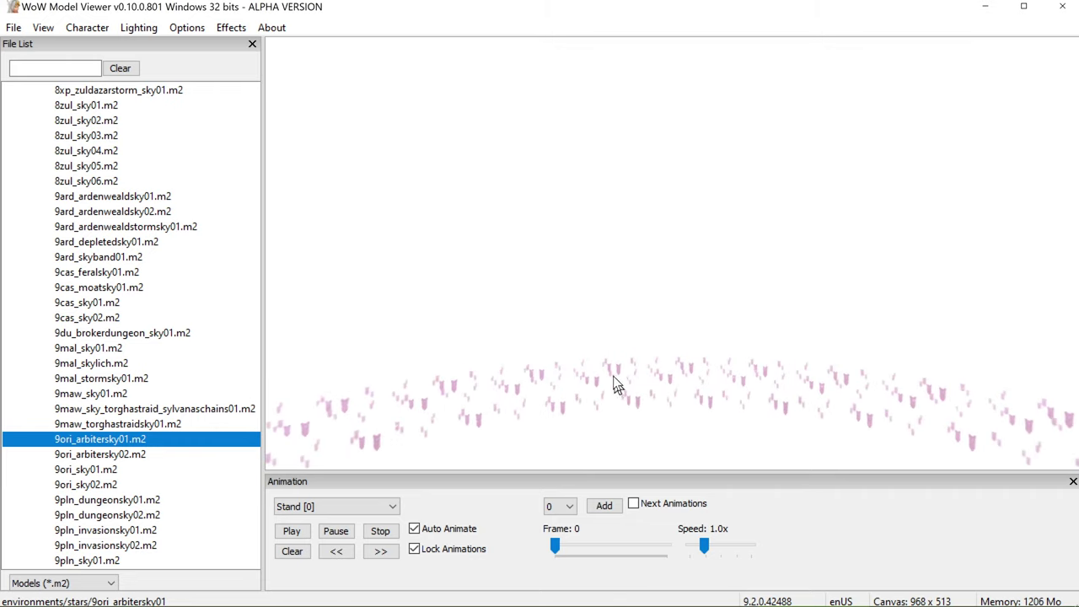
pyautogui.click(14, 499)
pyautogui.scroll(-5, 184, 523)
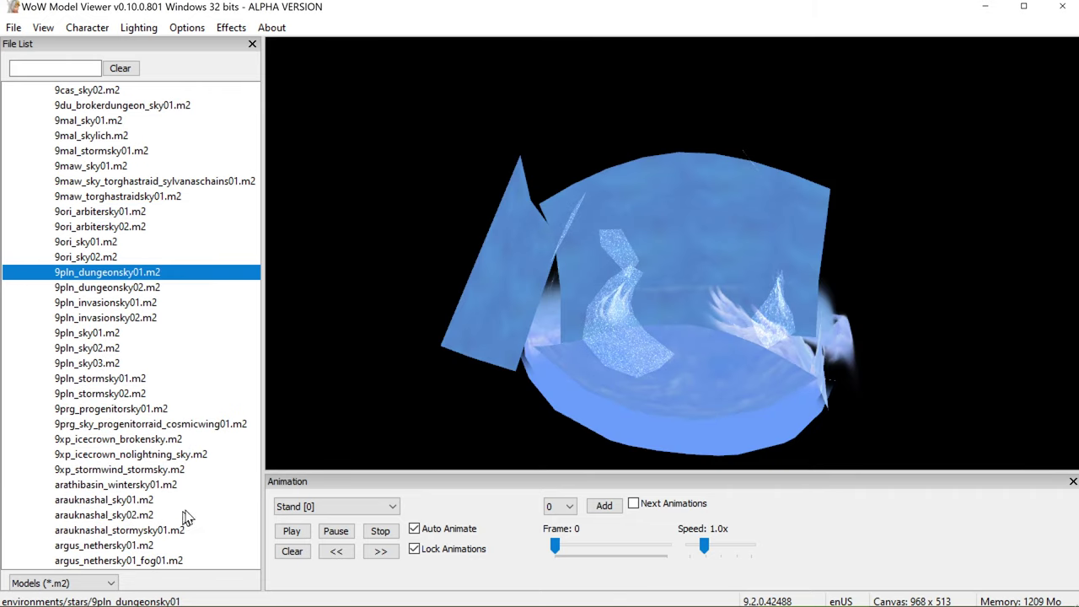
pyautogui.scroll(5, 633, 405)
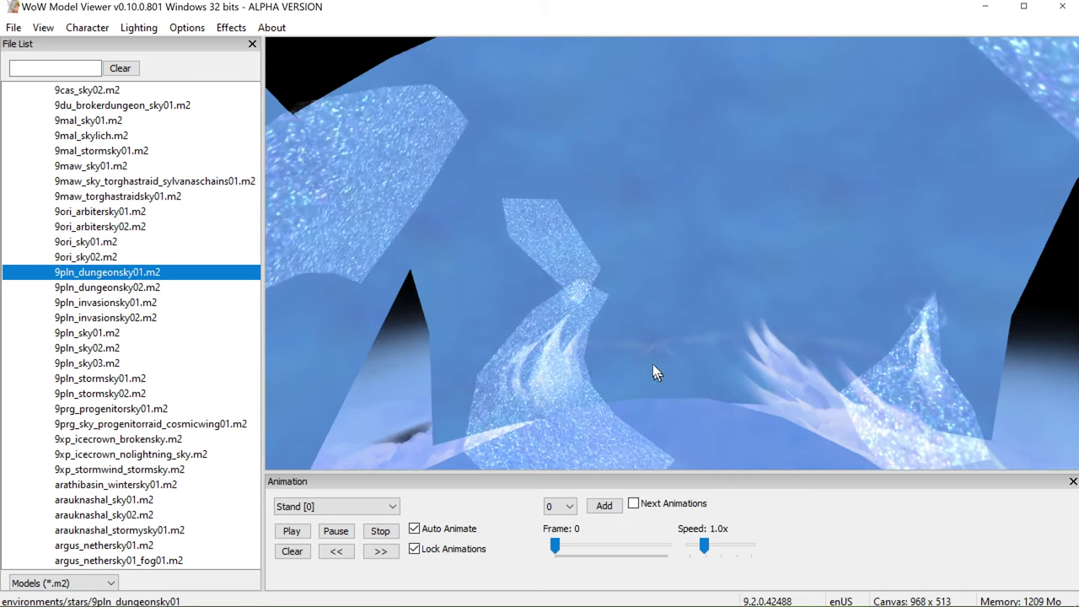
pyautogui.moveTo(648, 295); pyautogui.dragTo(164, 353)
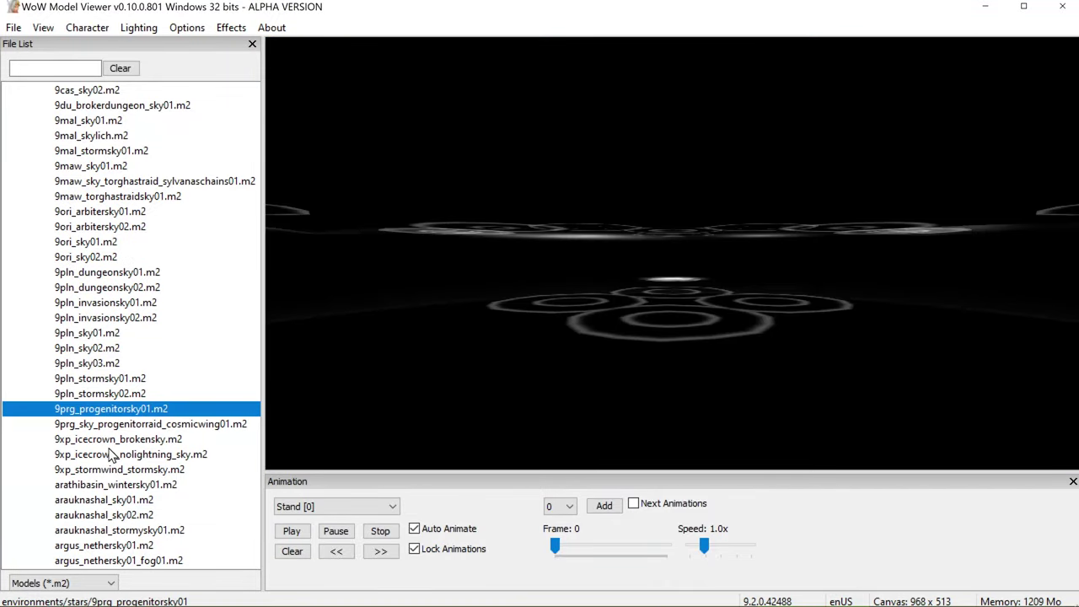
# - Preview 9xp_icecrown_nolightning_sky and ashrand_polluted_sky01, rotating each skybox
pyautogui.click(112, 454)
pyautogui.scroll(-5, 134, 468)
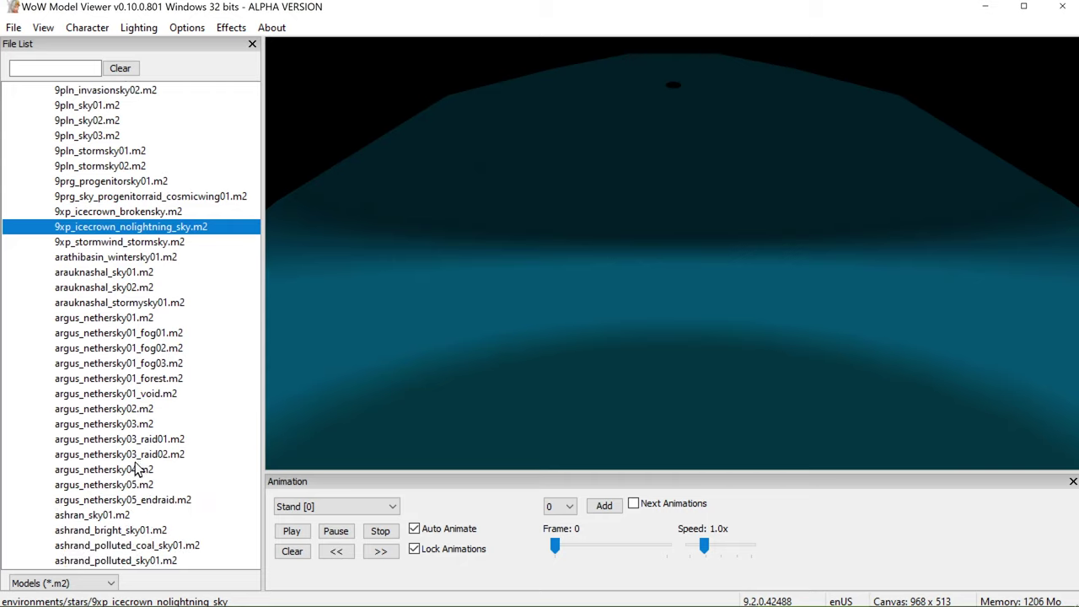
pyautogui.scroll(-4, 181, 430)
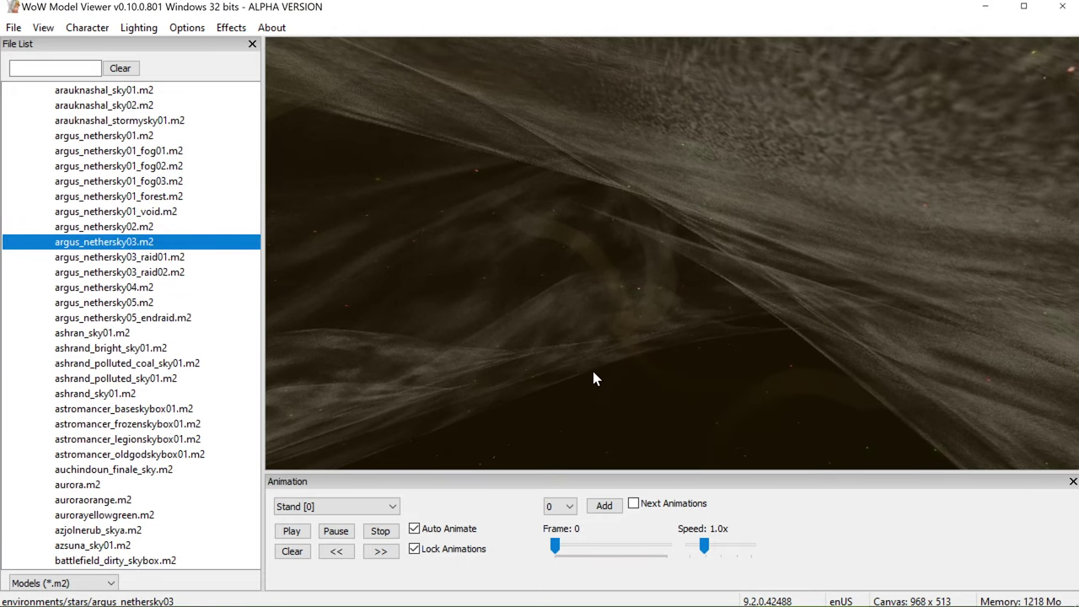
pyautogui.moveTo(541, 289); pyautogui.dragTo(983, 282)
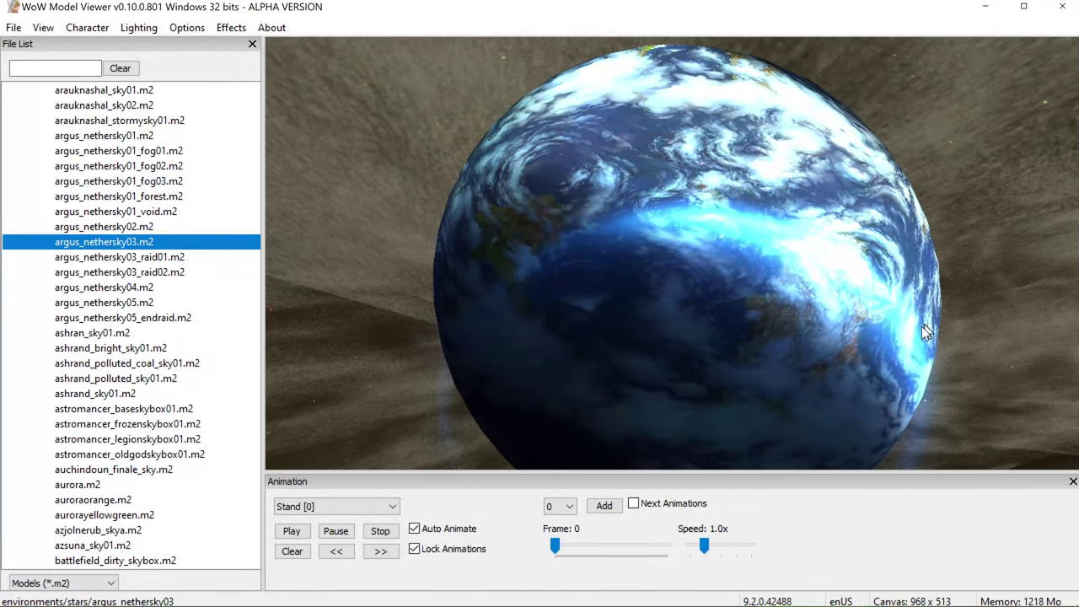
pyautogui.scroll(2, 846, 390)
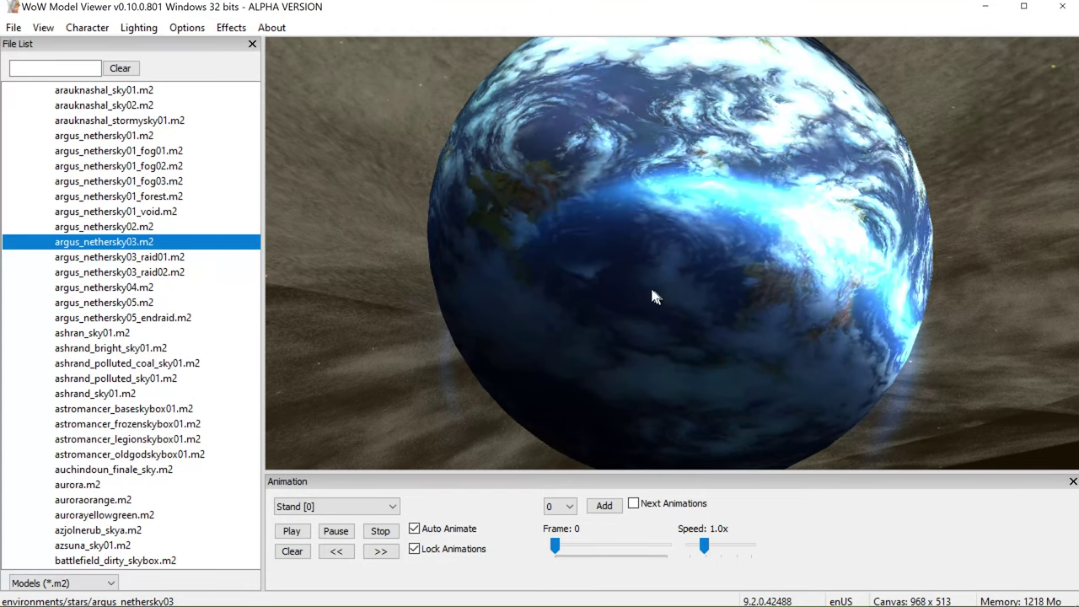
pyautogui.moveTo(653, 295); pyautogui.dragTo(274, 291)
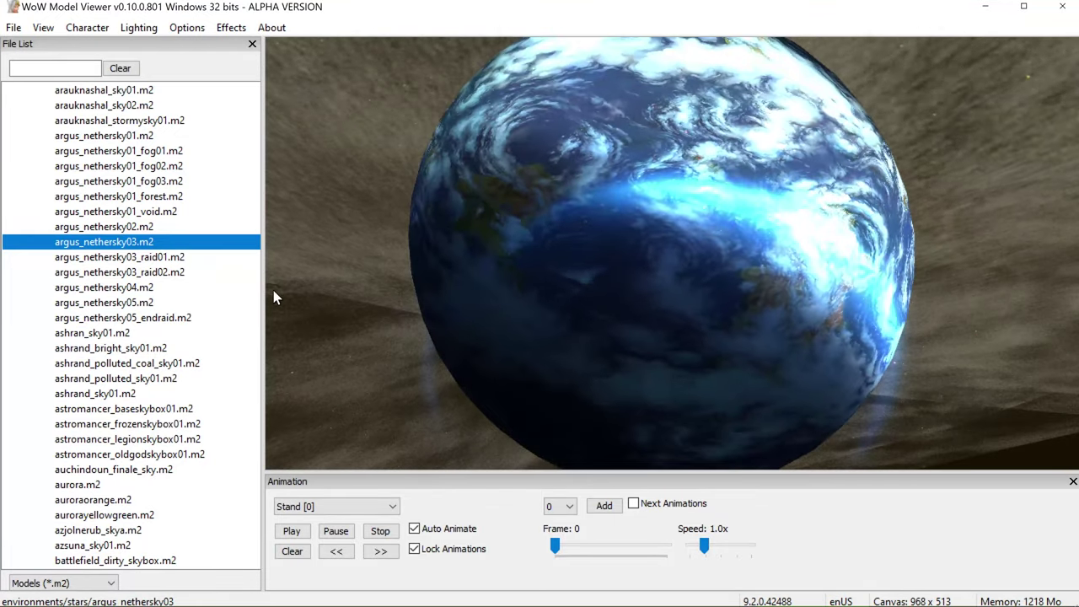
pyautogui.click(159, 379)
pyautogui.moveTo(587, 327); pyautogui.dragTo(340, 439)
pyautogui.scroll(-4, 173, 440)
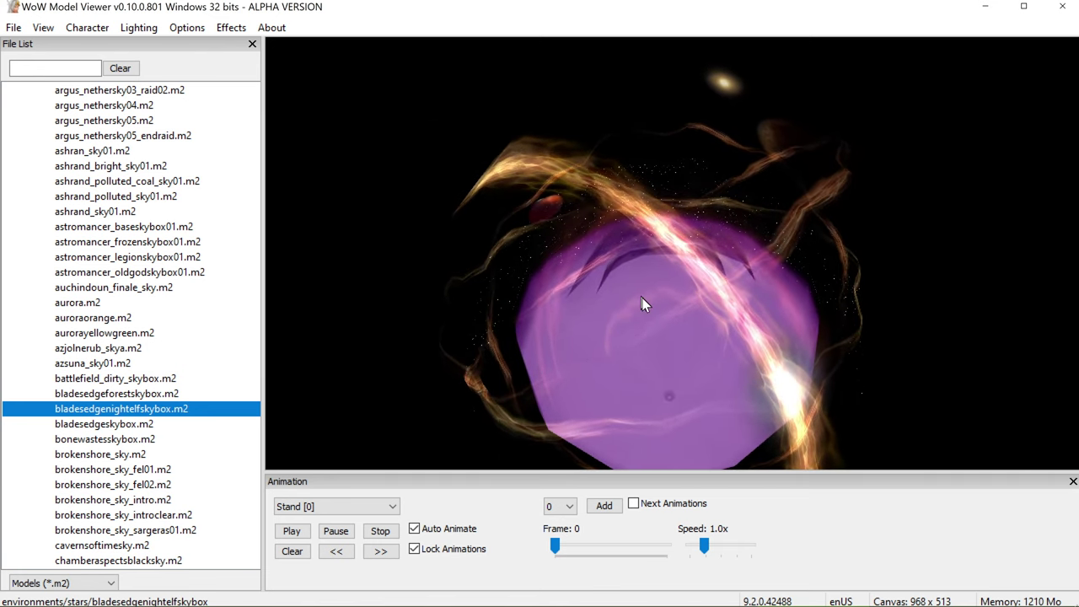
# - Reset the camera to the front view with View > Camera > Front
pyautogui.click(78, 30)
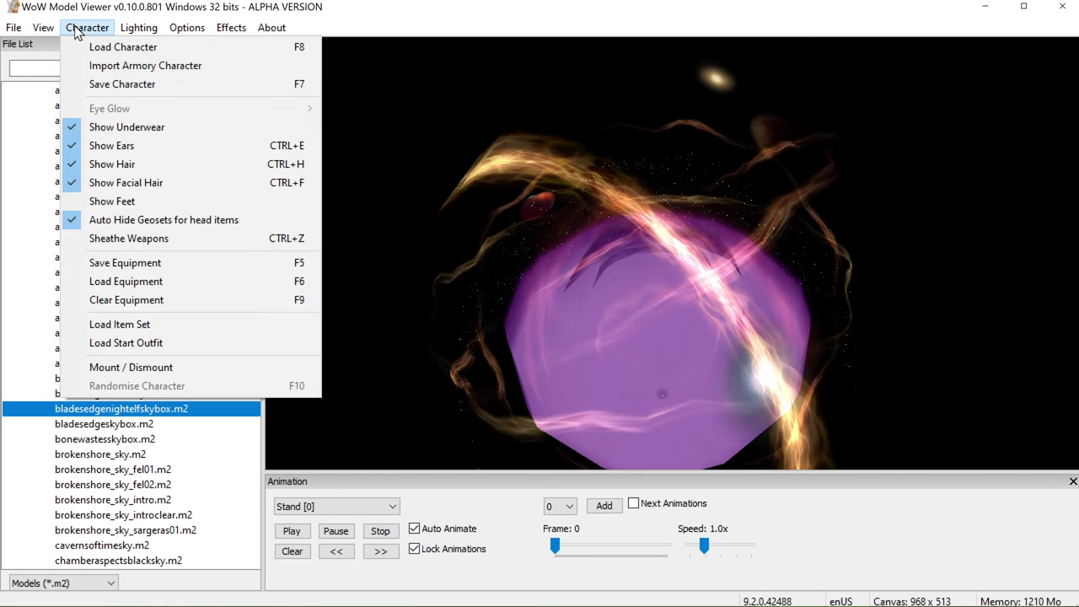
pyautogui.moveTo(43, 27)
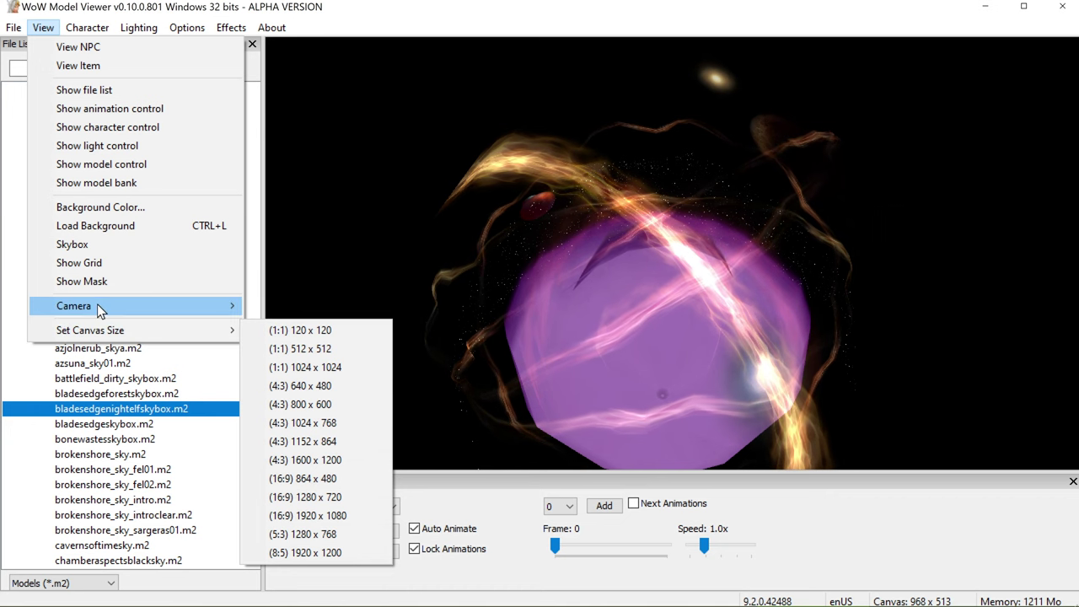
pyautogui.moveTo(97, 305)
pyautogui.click(281, 329)
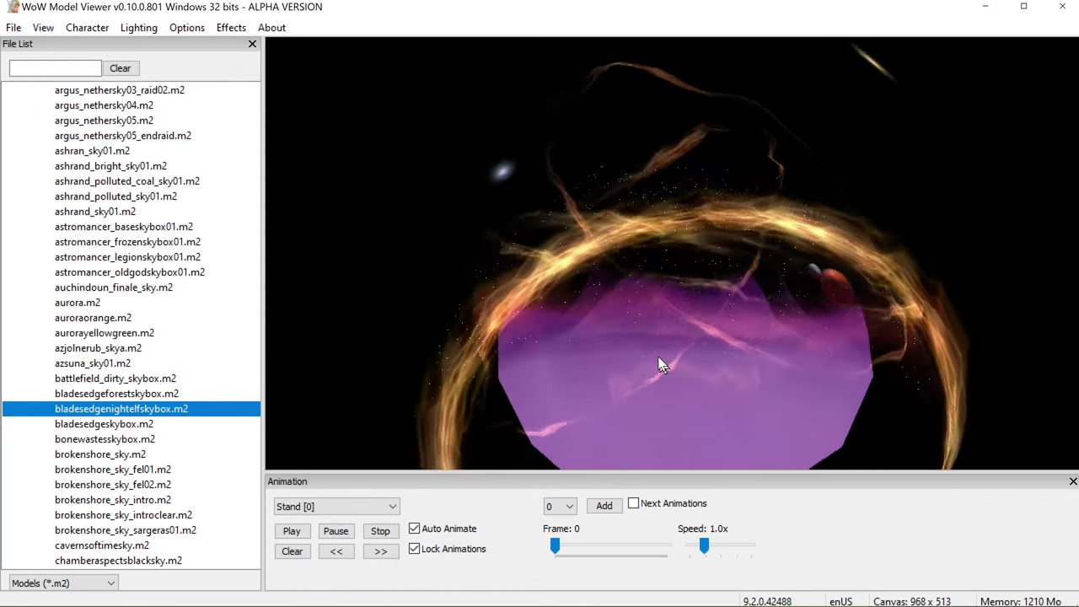
# - Rotate the current skybox to move the planets aside and bring pink peaks into view
pyautogui.moveTo(658, 356)
pyautogui.mouseDown()
pyautogui.moveTo(529, 308)
pyautogui.moveTo(745, 349)
pyautogui.moveTo(697, 382)
pyautogui.moveTo(770, 396)
pyautogui.moveTo(737, 404)
pyautogui.moveTo(717, 364)
pyautogui.moveTo(710, 370)
pyautogui.moveTo(723, 387)
pyautogui.moveTo(705, 379)
pyautogui.moveTo(702, 404)
pyautogui.moveTo(642, 315)
pyautogui.moveTo(617, 330)
pyautogui.moveTo(628, 293)
pyautogui.moveTo(665, 334)
pyautogui.moveTo(654, 309)
pyautogui.moveTo(677, 222)
pyautogui.moveTo(681, 359)
pyautogui.moveTo(669, 248)
pyautogui.moveTo(831, 345)
pyautogui.moveTo(578, 272)
pyautogui.moveTo(489, 150)
pyautogui.moveTo(513, 154)
pyautogui.moveTo(650, 289)
pyautogui.moveTo(715, 292)
pyautogui.moveTo(754, 246)
pyautogui.moveTo(872, 312)
pyautogui.moveTo(769, 368)
pyautogui.moveTo(638, 351)
pyautogui.moveTo(739, 379)
pyautogui.moveTo(782, 448)
pyautogui.moveTo(877, 443)
pyautogui.moveTo(967, 466)
pyautogui.moveTo(1077, 471)
pyautogui.mouseUp()
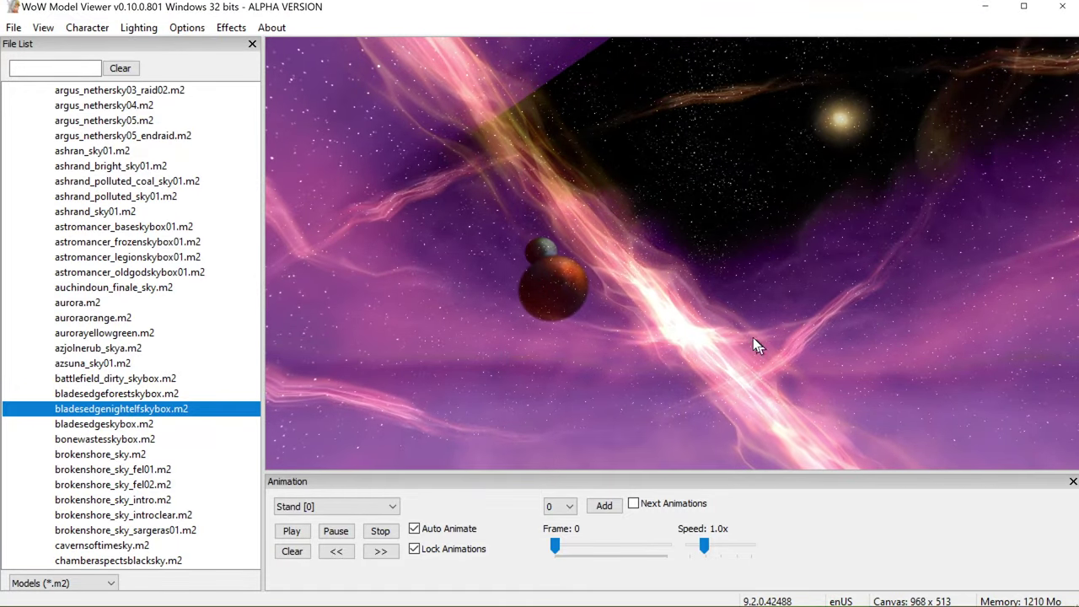
pyautogui.moveTo(752, 339); pyautogui.dragTo(507, 303)
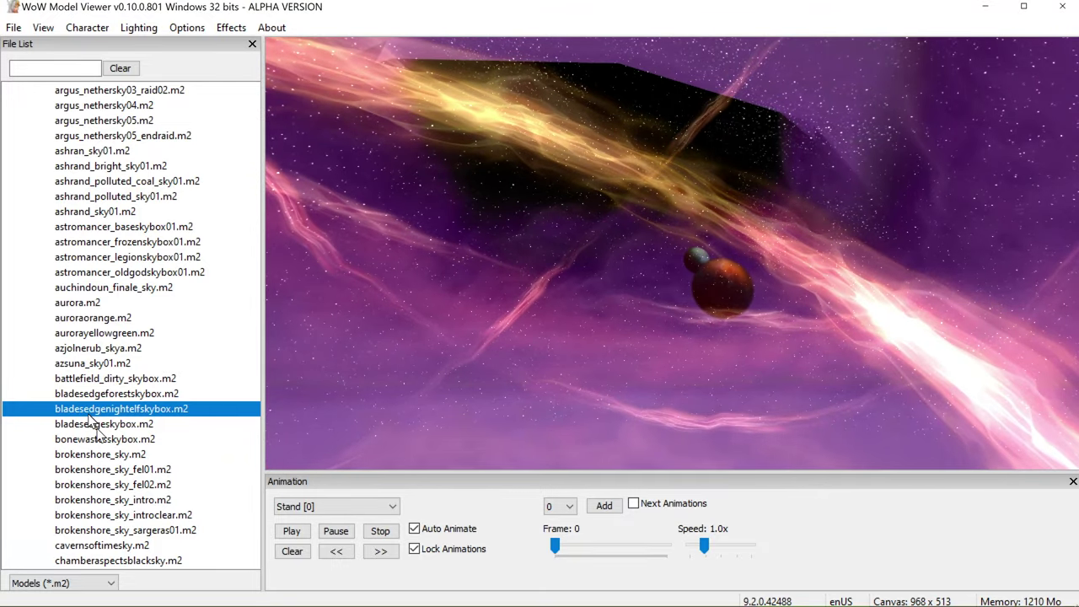
pyautogui.scroll(-2, 96, 427)
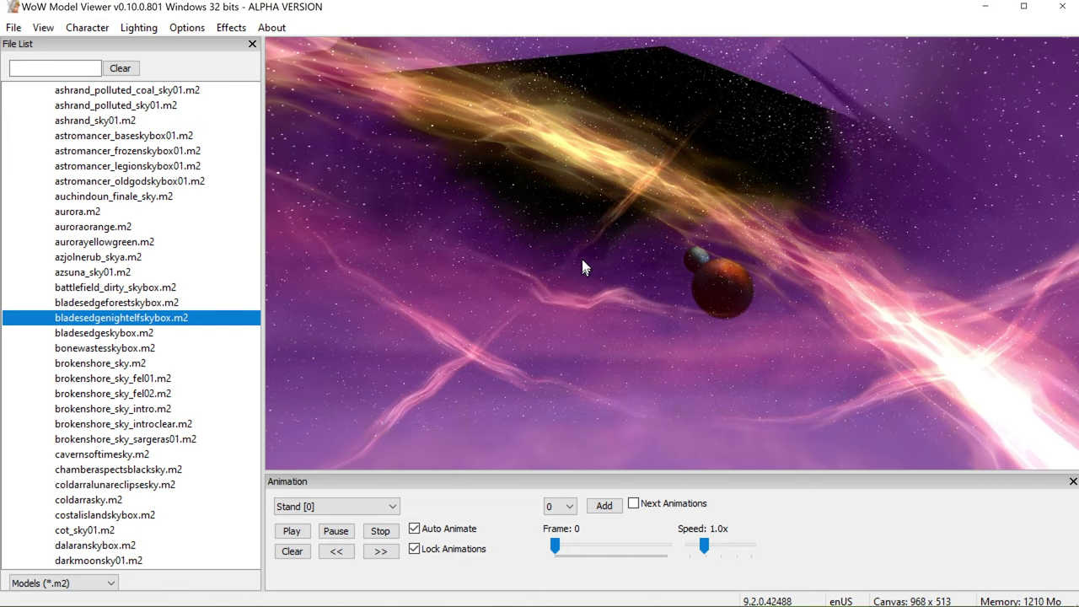
pyautogui.moveTo(660, 242); pyautogui.dragTo(868, 234)
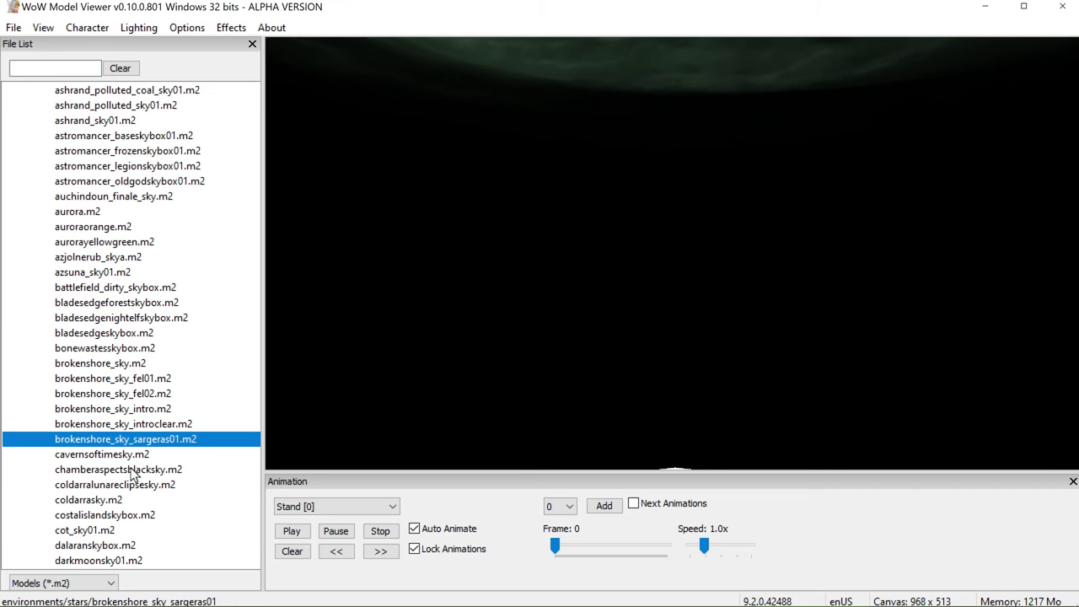
# - Load the chamberaspectsblacksky skybox and rotate until the red ring's arc shows fully
pyautogui.click(131, 470)
pyautogui.scroll(-6, 154, 476)
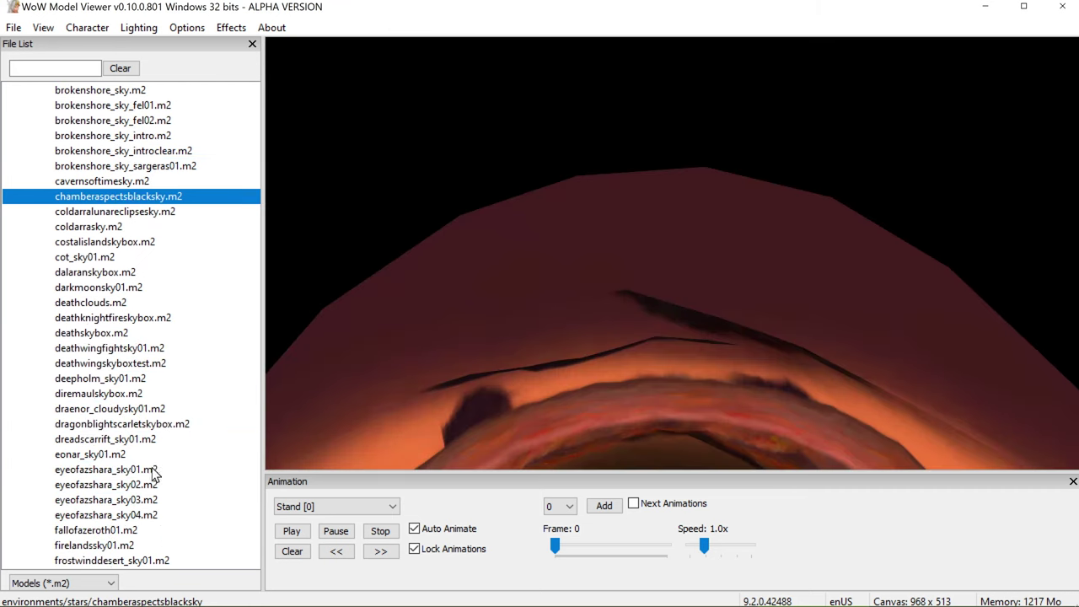
pyautogui.moveTo(706, 378); pyautogui.dragTo(614, 449)
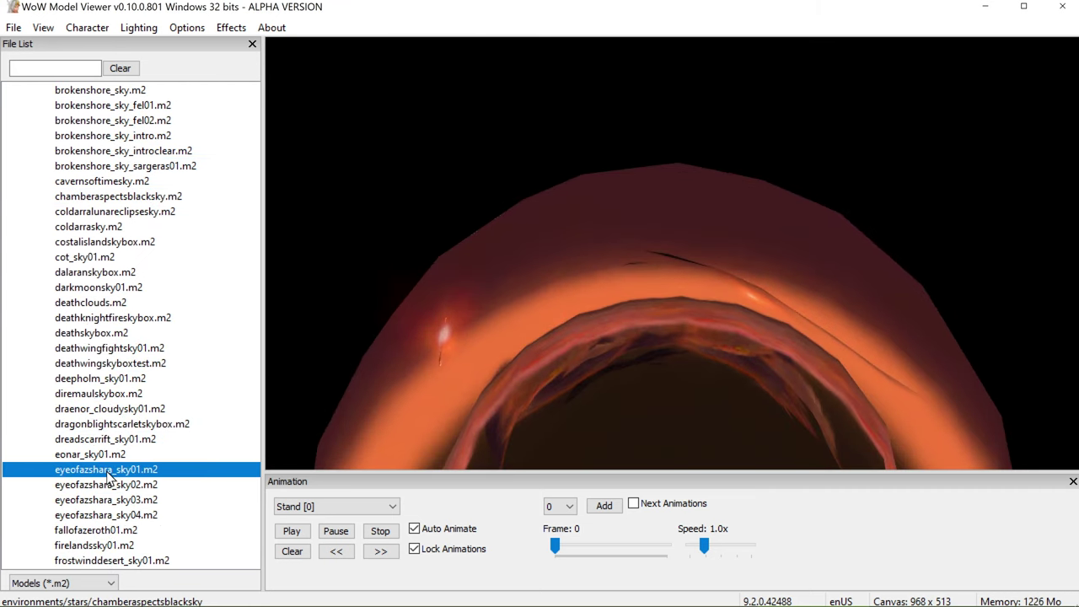
# - Load helheim_sky01, swing its cloud sky around, then load lostisleskybox
pyautogui.scroll(-7, 127, 478)
pyautogui.click(147, 469)
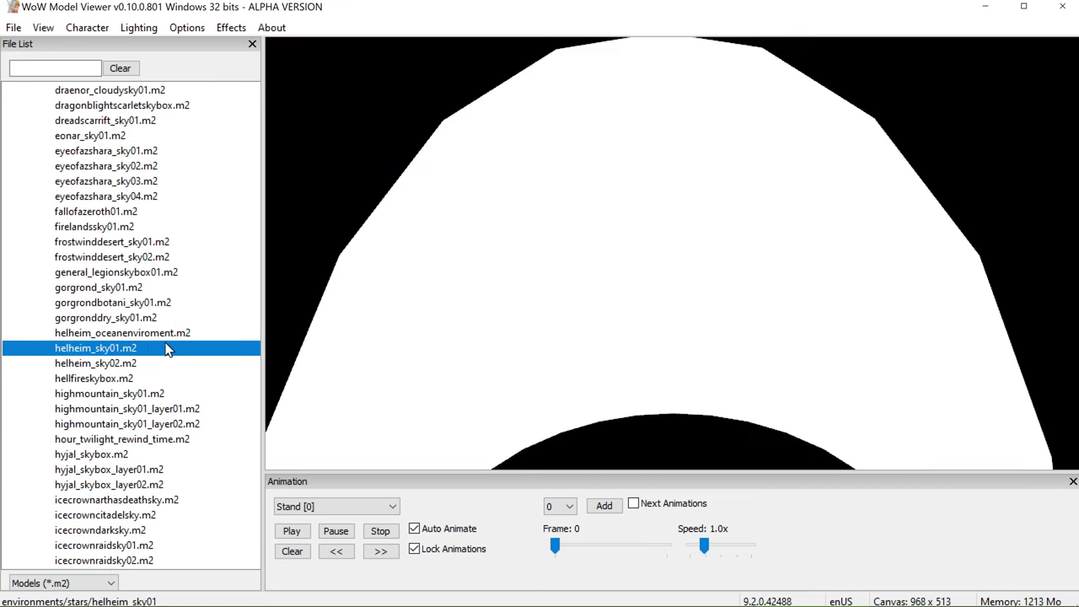
pyautogui.scroll(-6, 189, 430)
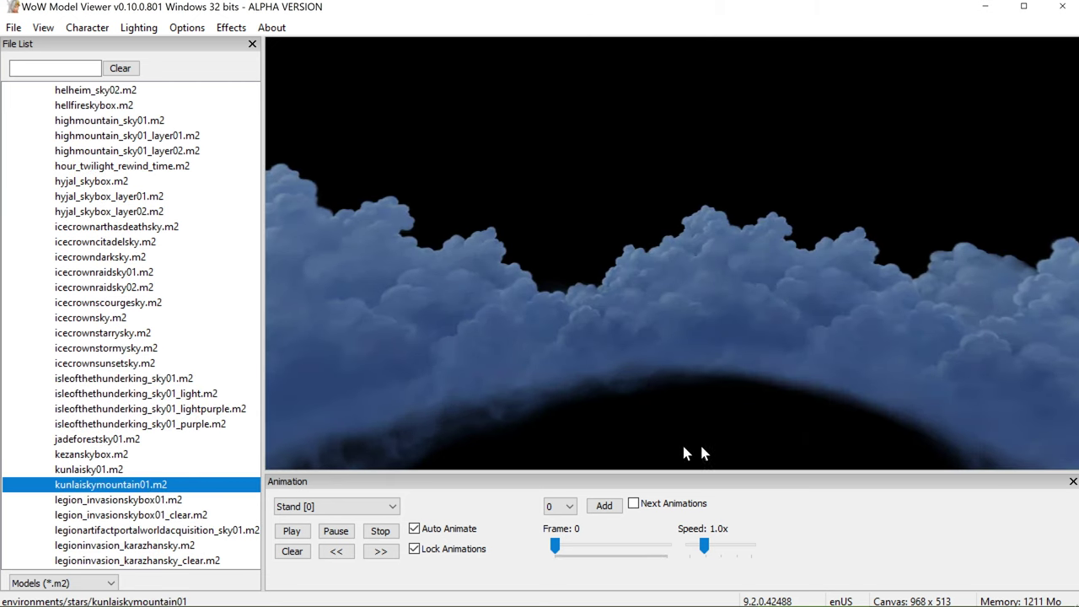
pyautogui.moveTo(683, 448); pyautogui.dragTo(402, 318)
pyautogui.scroll(-5, 135, 396)
pyautogui.click(135, 393)
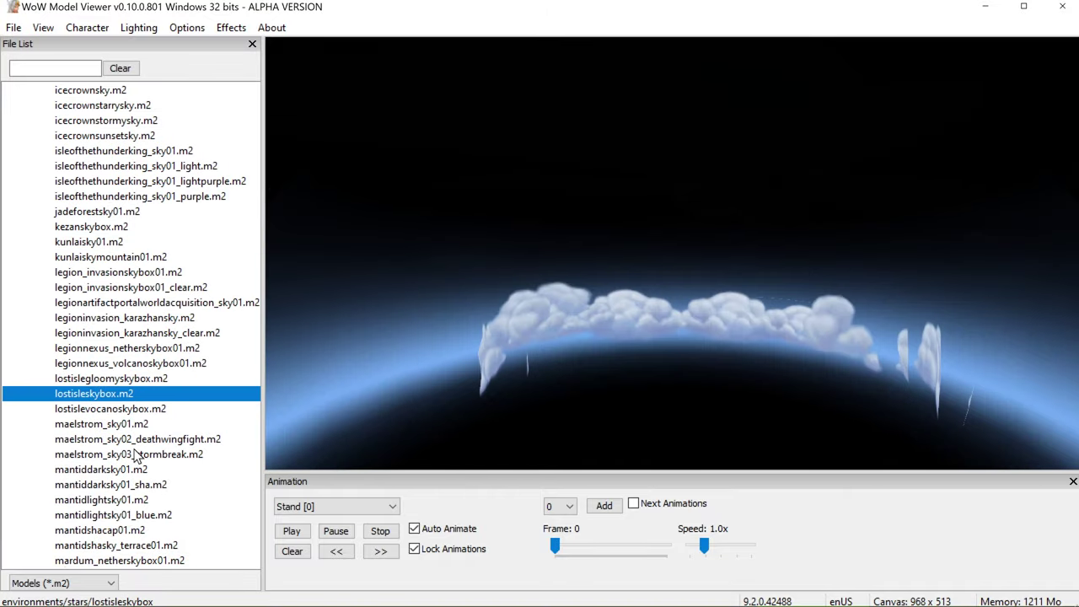
# - Load mantiddarksky01.m2 and rotate and tilt its storm vortex through several angles
pyautogui.click(135, 454)
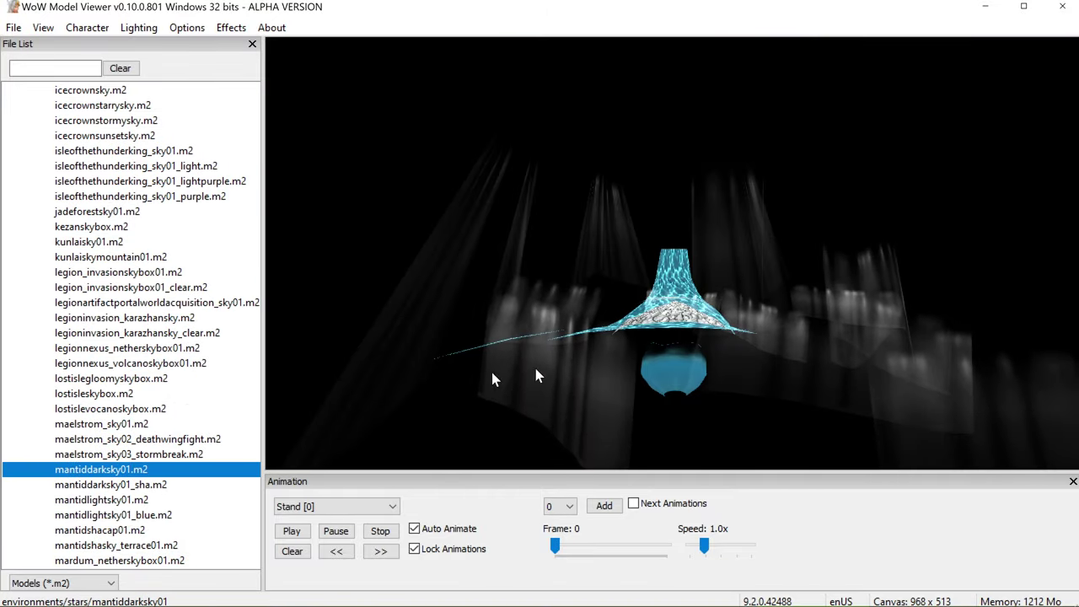
pyautogui.moveTo(684, 323); pyautogui.dragTo(817, 329)
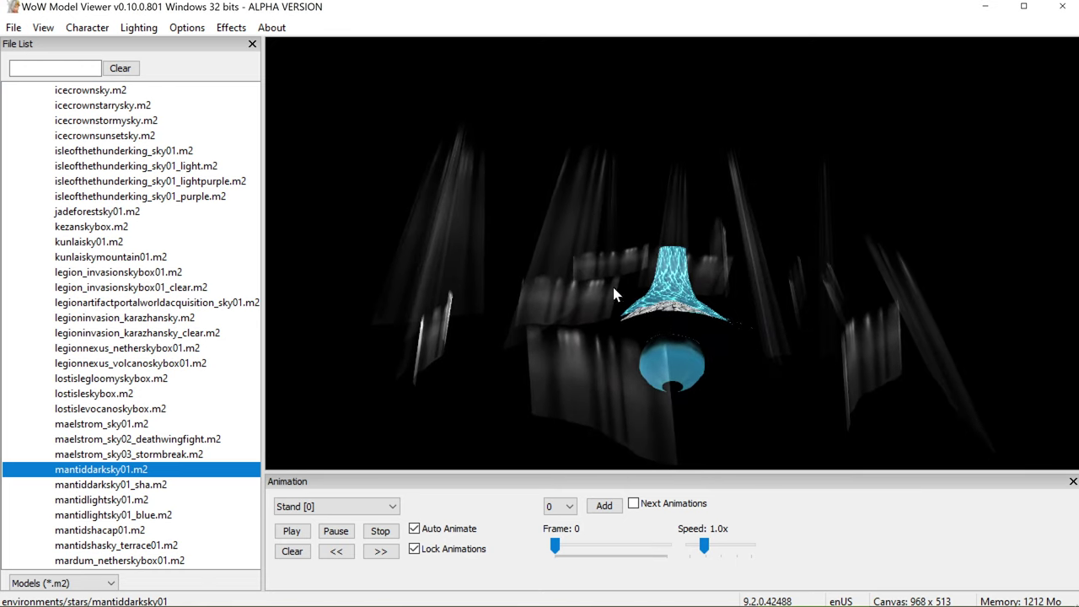
pyautogui.moveTo(614, 294); pyautogui.dragTo(270, 266)
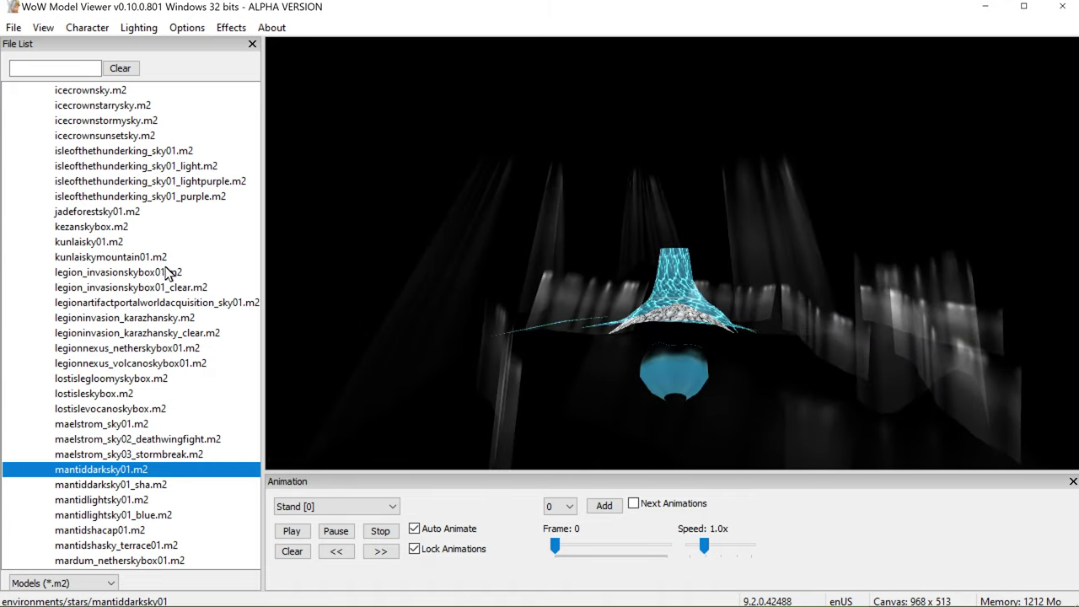
pyautogui.moveTo(539, 299); pyautogui.dragTo(883, 295)
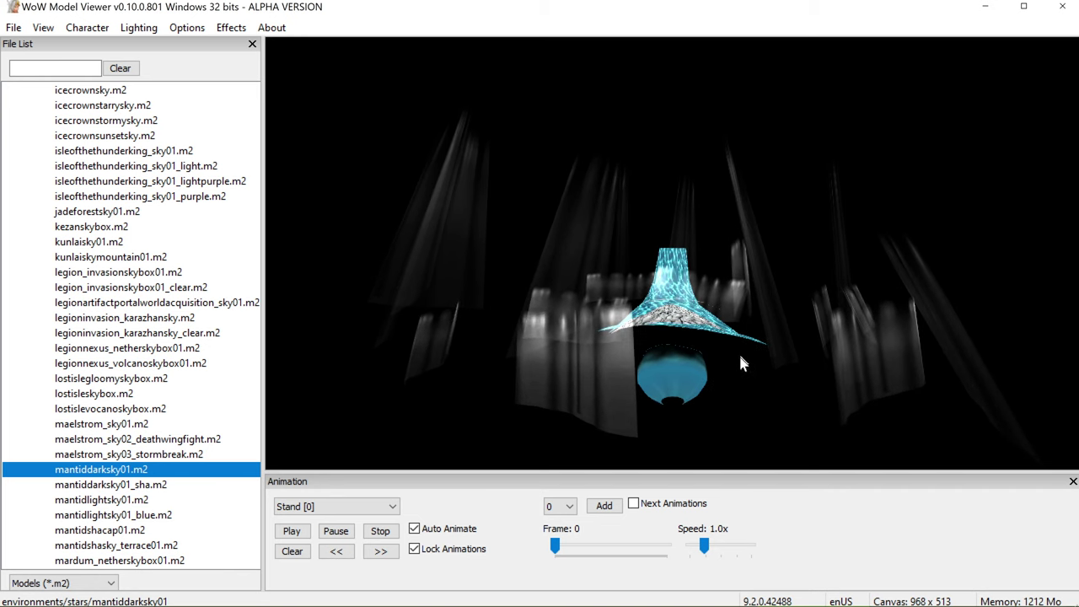
pyautogui.moveTo(742, 363); pyautogui.dragTo(656, 342)
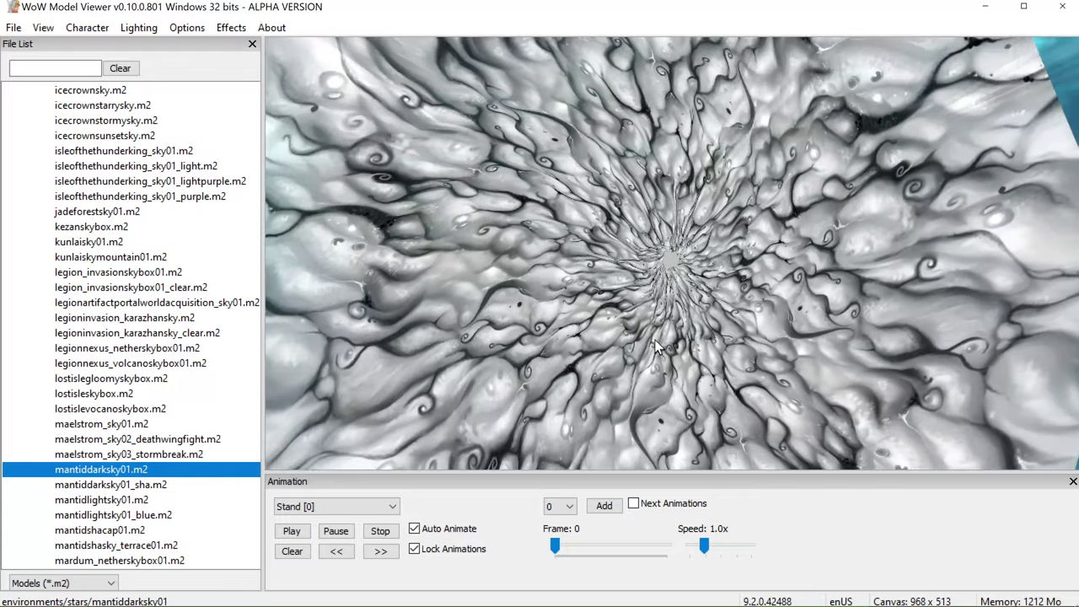
# - Scroll down to tanaan_patch_raidsky02.m2, load it, and turn the view into its green aurora
pyautogui.scroll(-4, 657, 342)
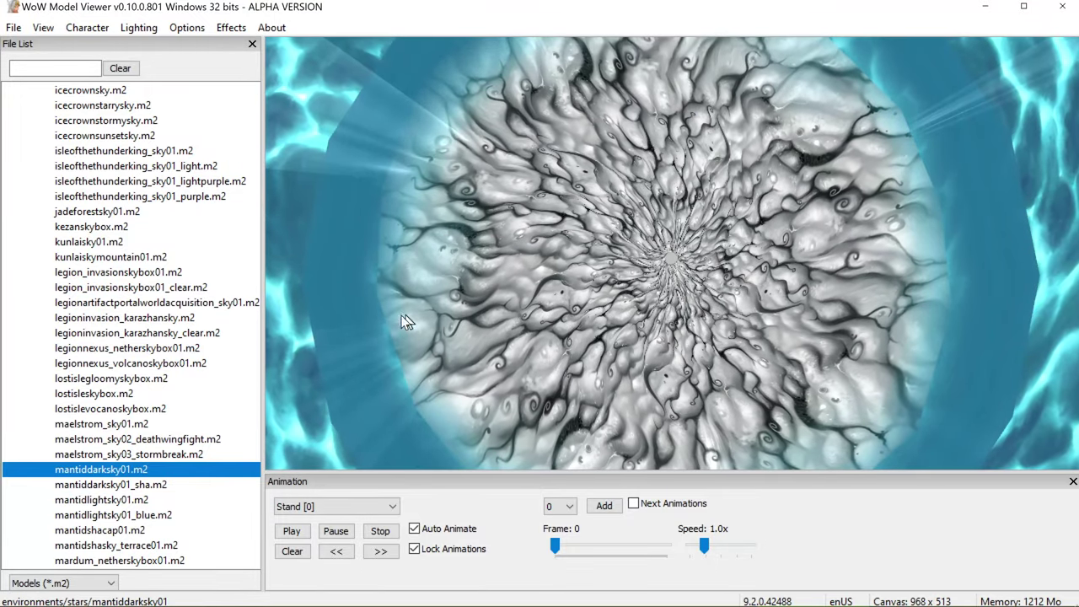
pyautogui.scroll(-6, 98, 482)
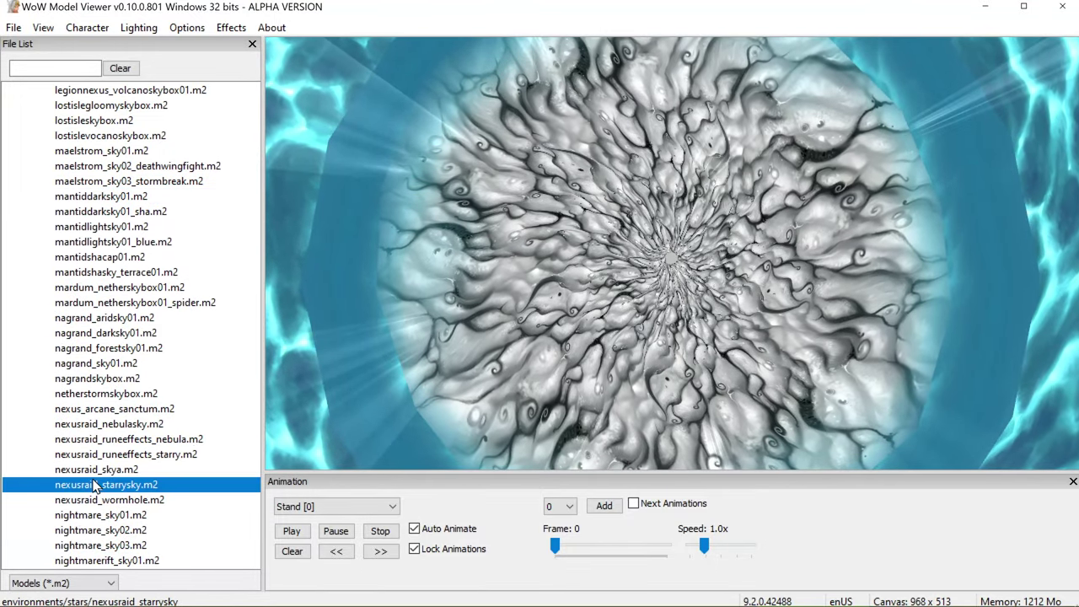
pyautogui.scroll(-6, 139, 472)
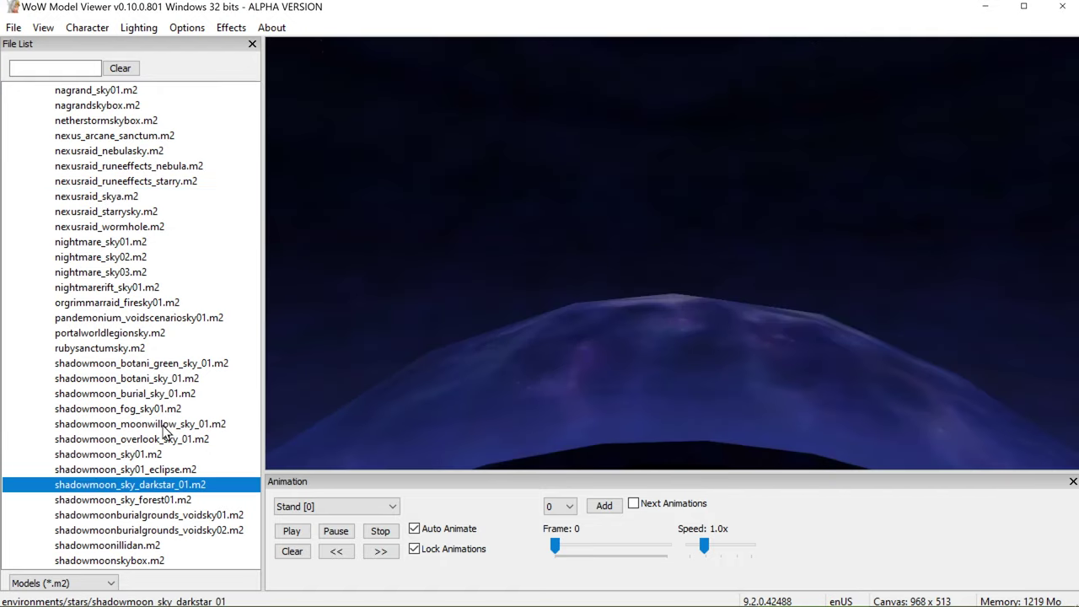
pyautogui.scroll(-6, 99, 486)
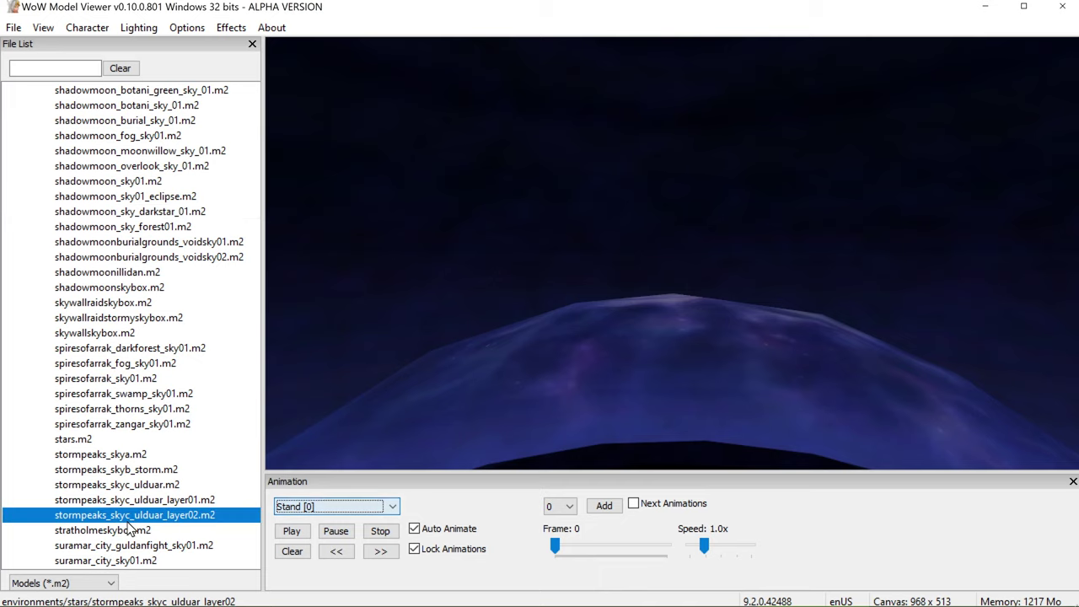
pyautogui.scroll(-7, 130, 526)
pyautogui.click(131, 499)
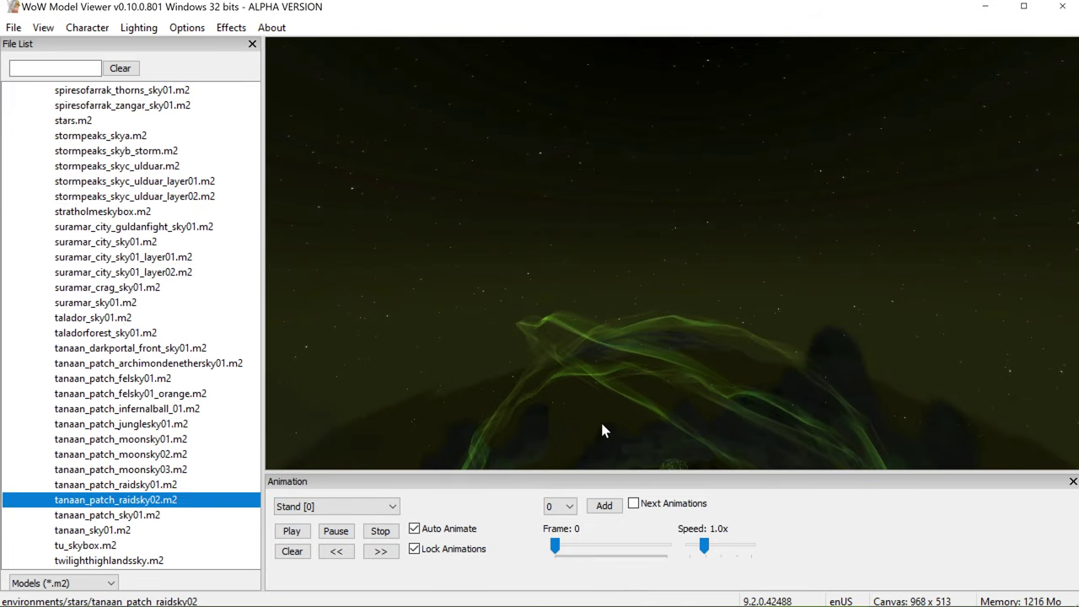
pyautogui.moveTo(603, 430); pyautogui.dragTo(847, 462)
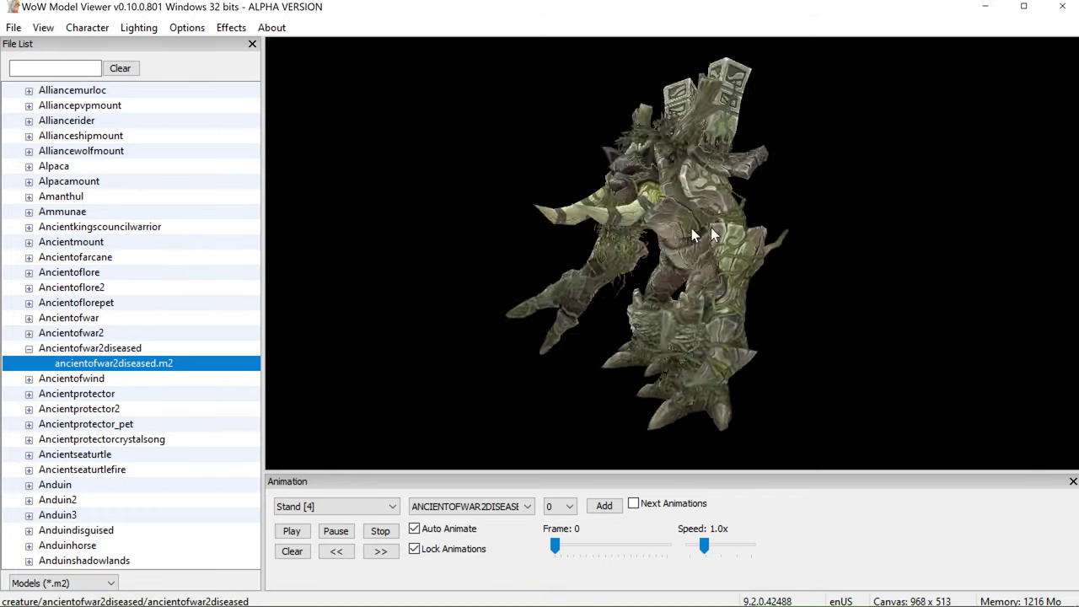
# - Cycle the treant through SwimIdle, Death and SwimRight animations, ending on Walkbackwards [30]
pyautogui.click(357, 504)
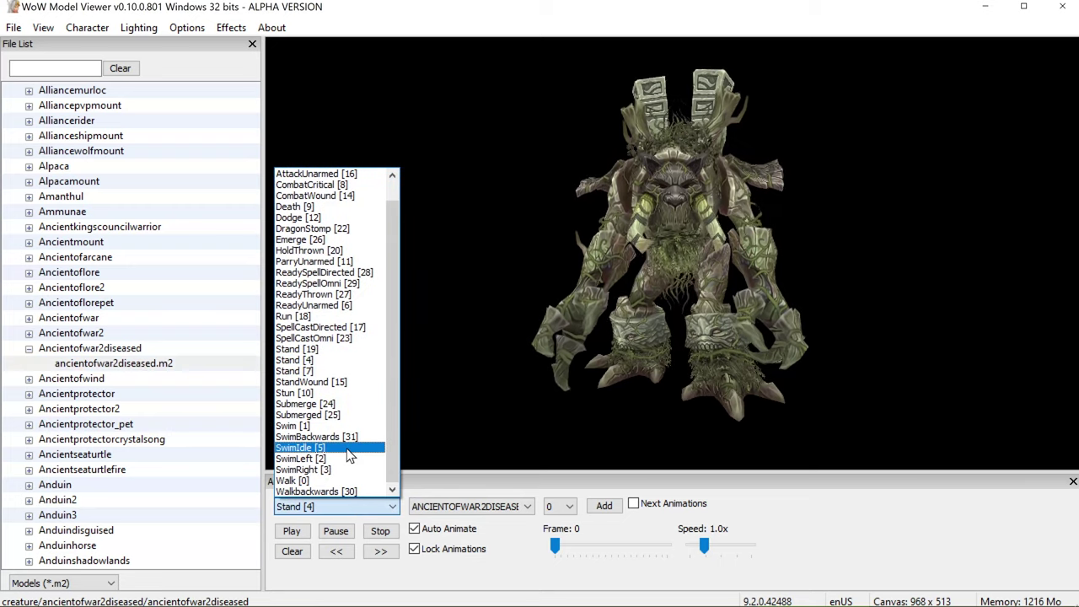
pyautogui.click(350, 444)
pyautogui.click(329, 506)
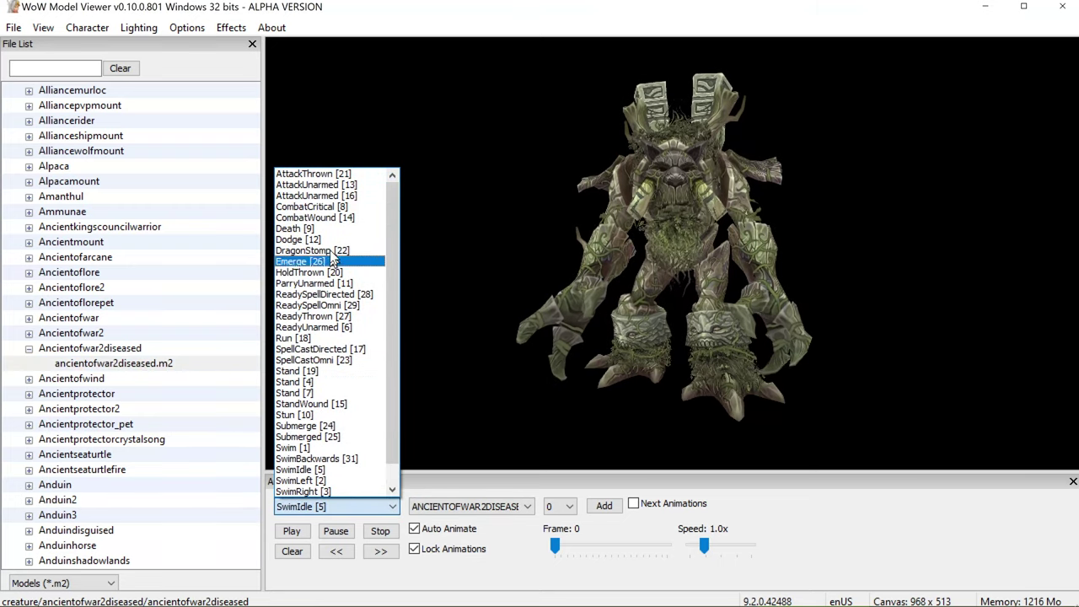
pyautogui.click(323, 229)
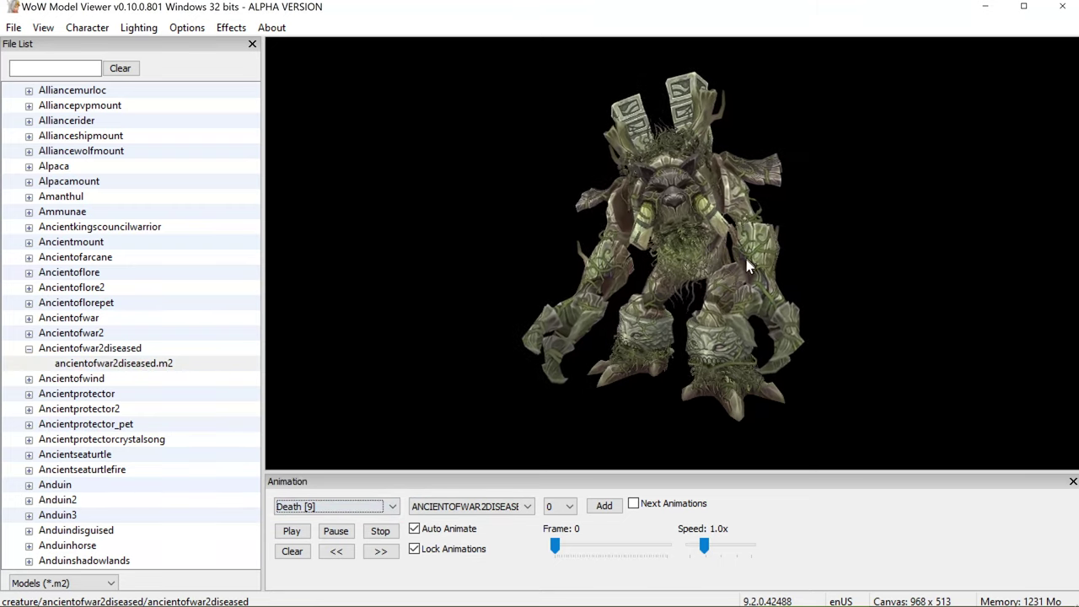
pyautogui.click(322, 508)
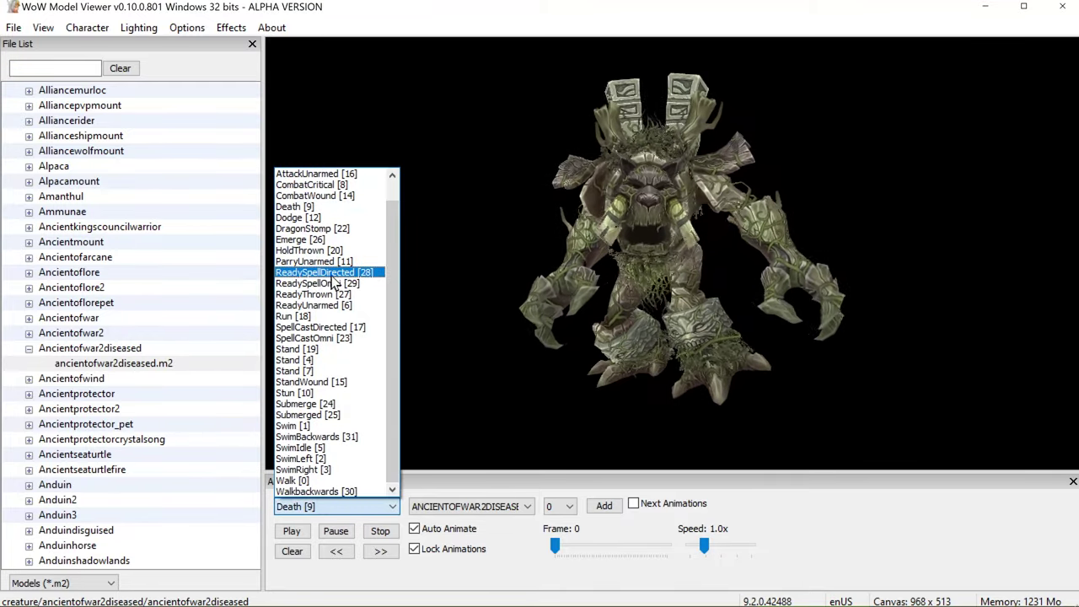
pyautogui.scroll(-1, 328, 337)
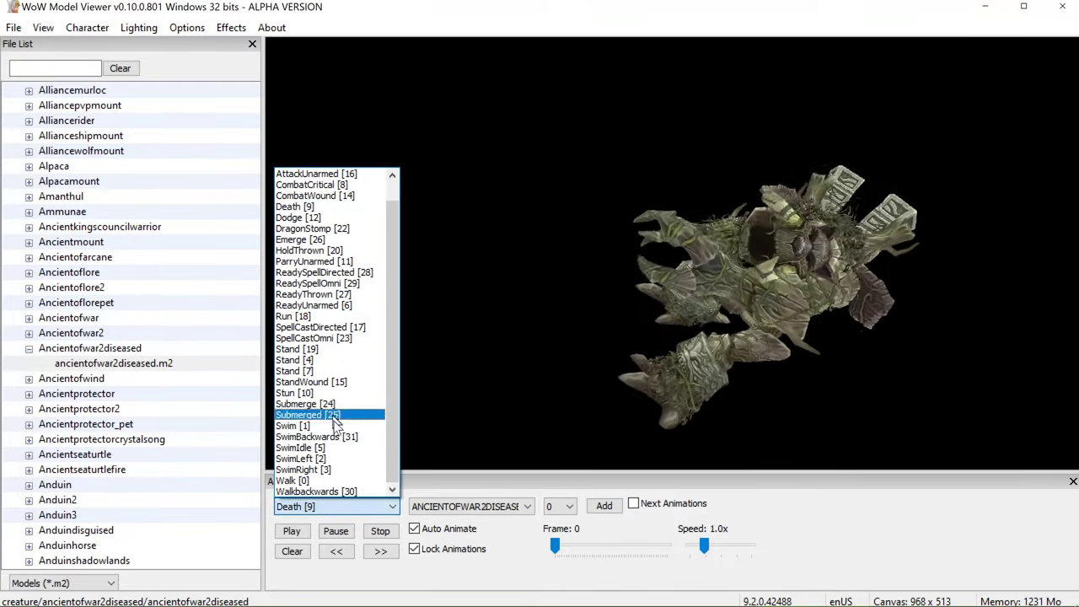
pyautogui.click(327, 470)
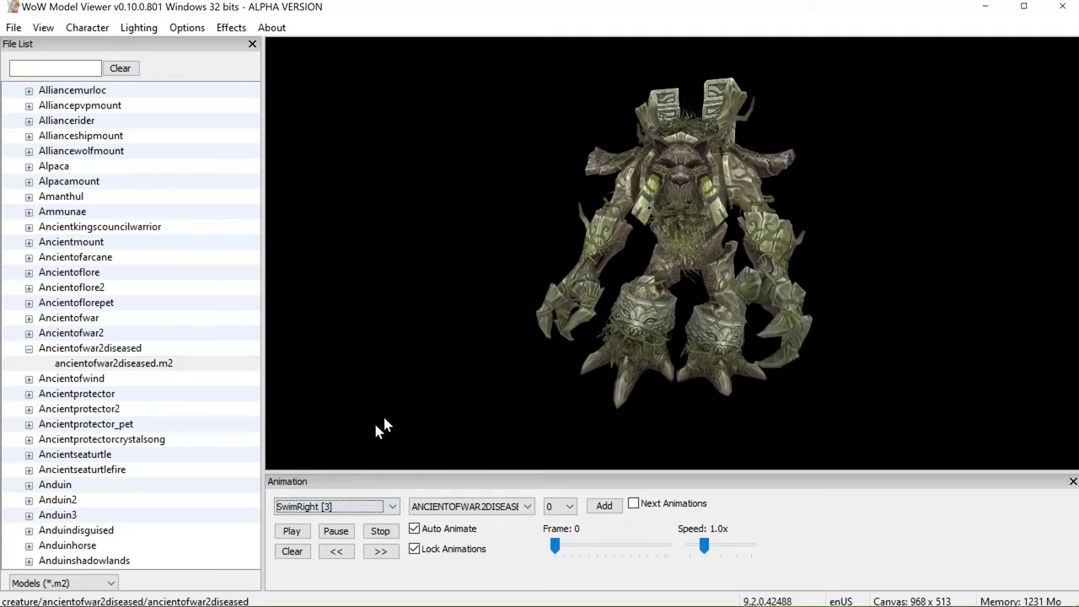
pyautogui.click(328, 509)
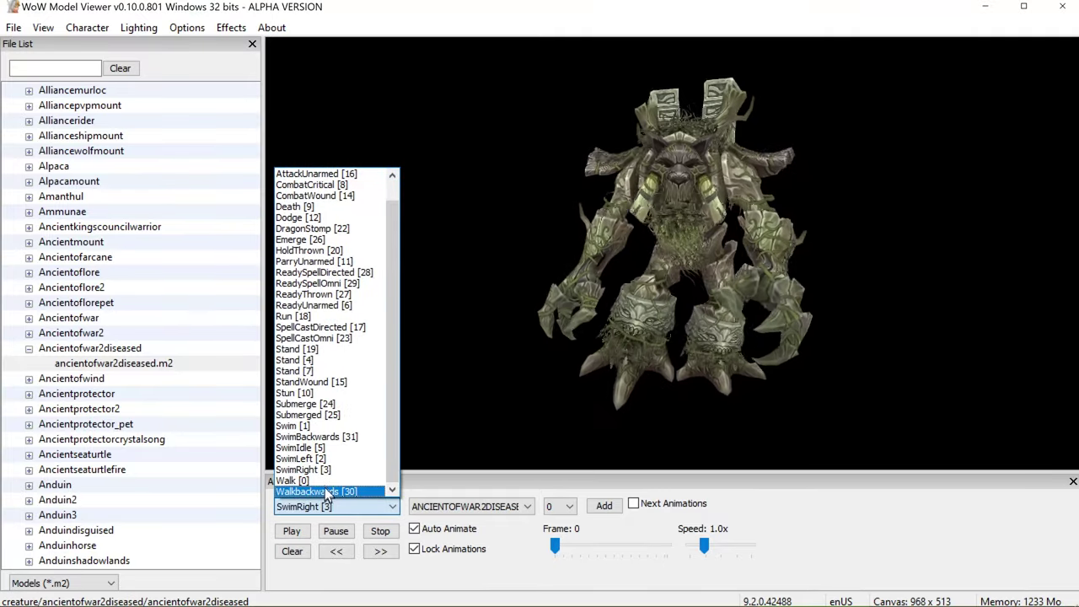
pyautogui.click(331, 492)
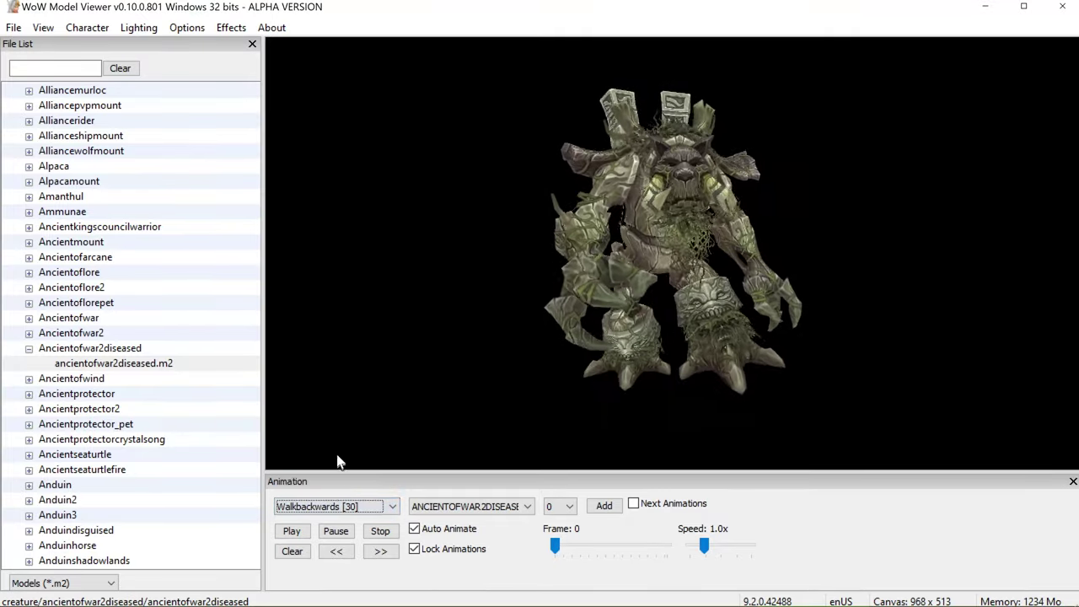
pyautogui.scroll(-6, 132, 468)
# - Load archdruidnightmare.m2 from the Archdruid folder and turn it to face left
pyautogui.scroll(-5, 110, 468)
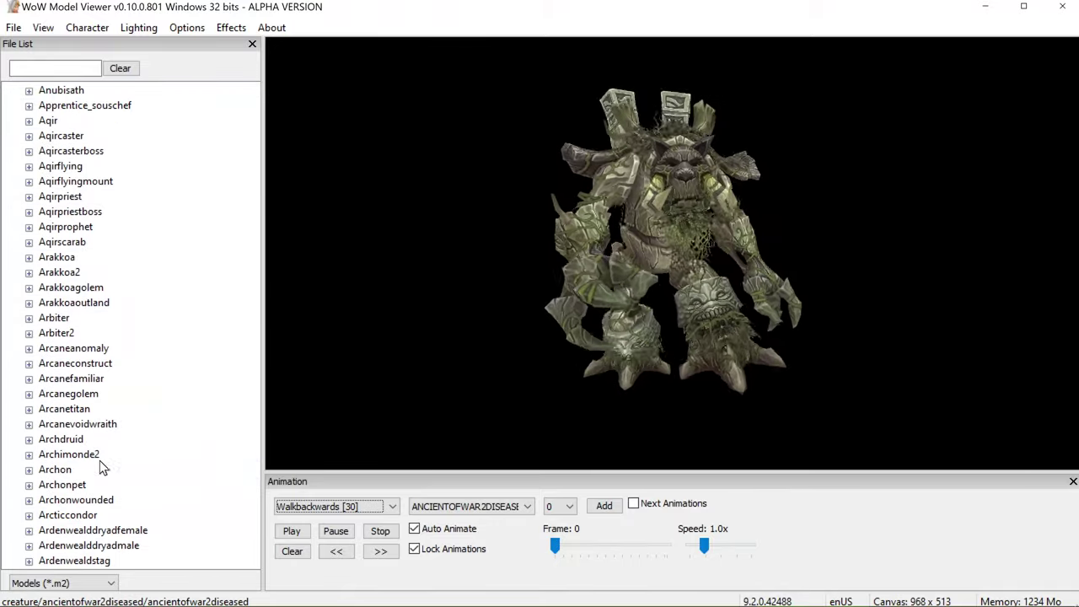
pyautogui.scroll(-1, 107, 447)
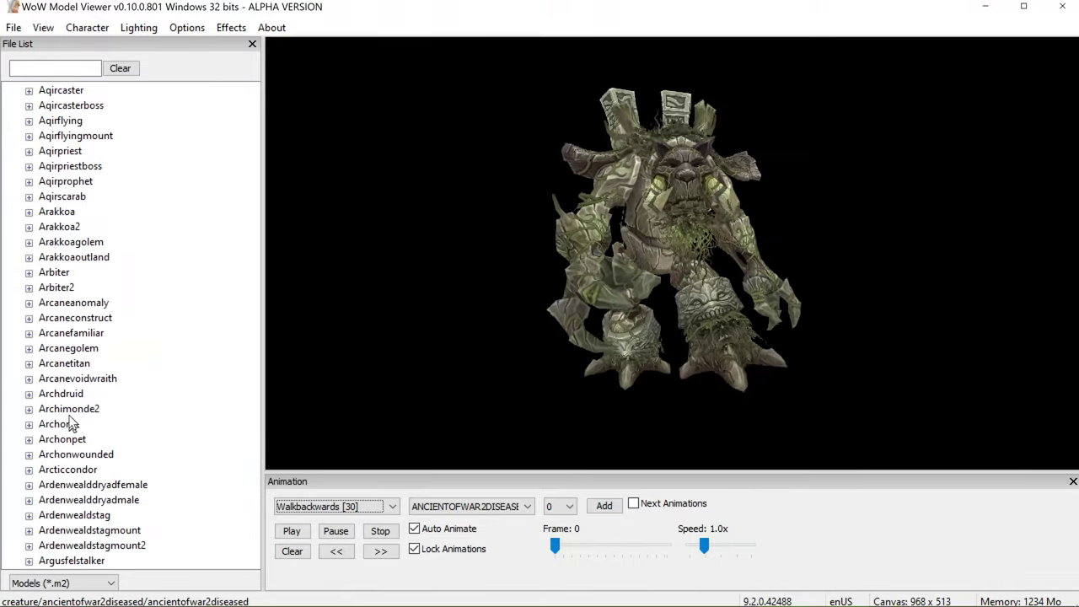
pyautogui.click(28, 393)
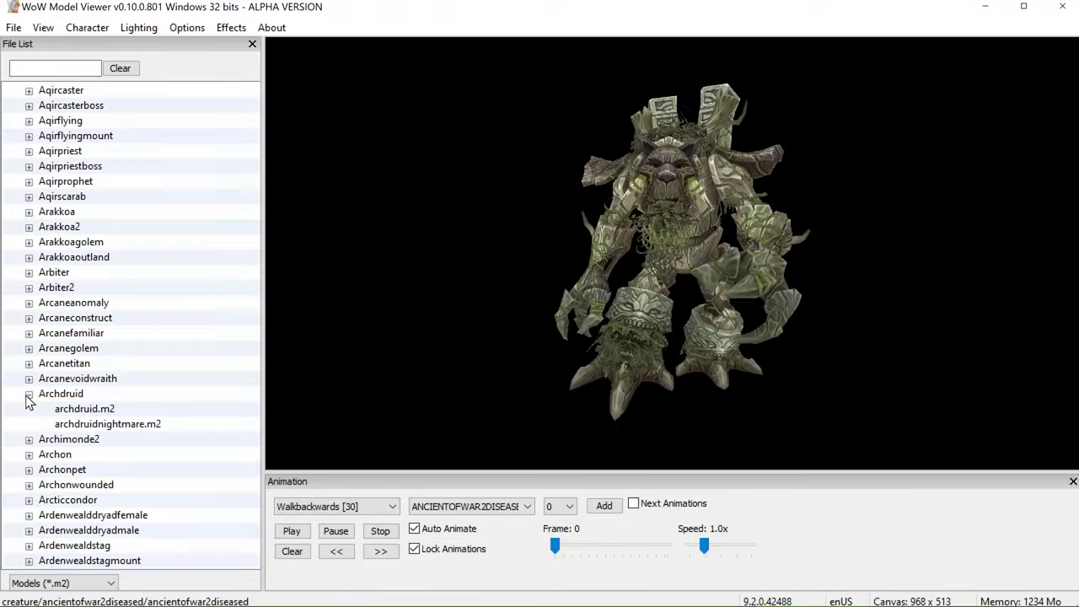
pyautogui.click(74, 424)
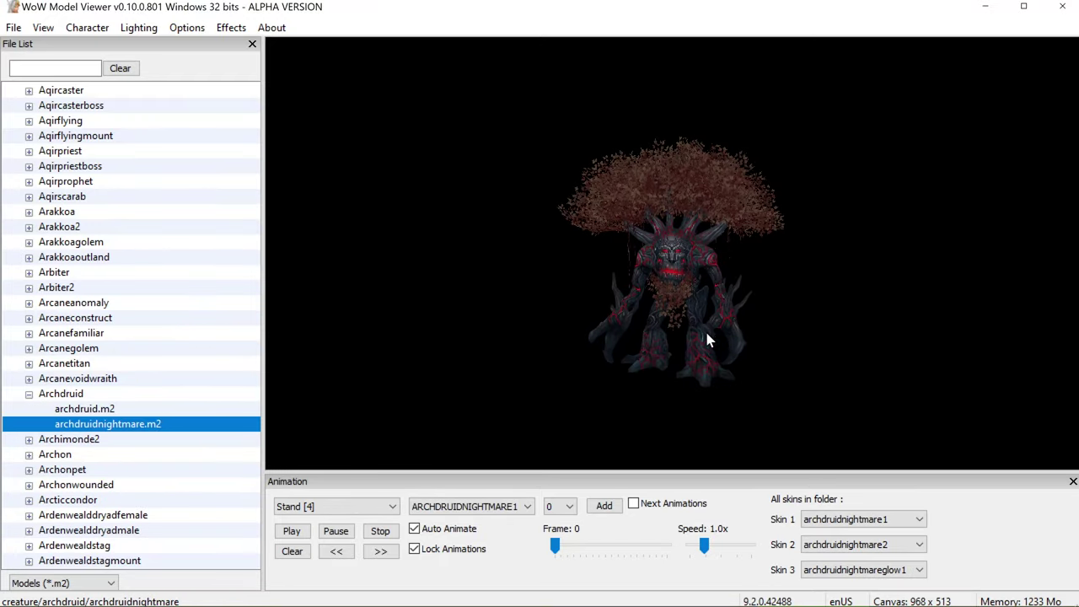
pyautogui.scroll(5, 705, 332)
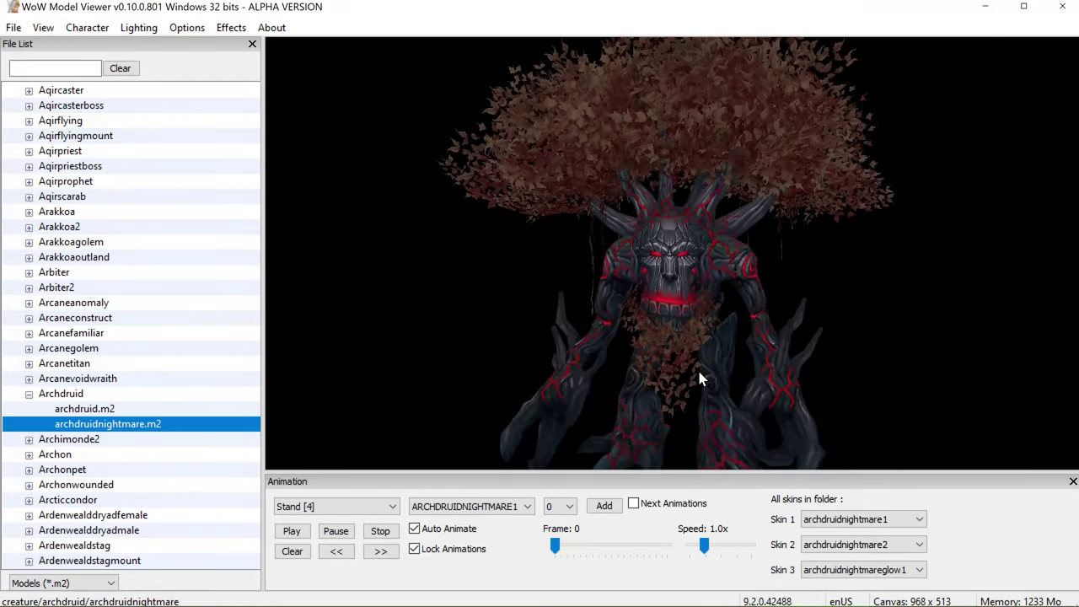
pyautogui.moveTo(700, 379); pyautogui.dragTo(573, 356)
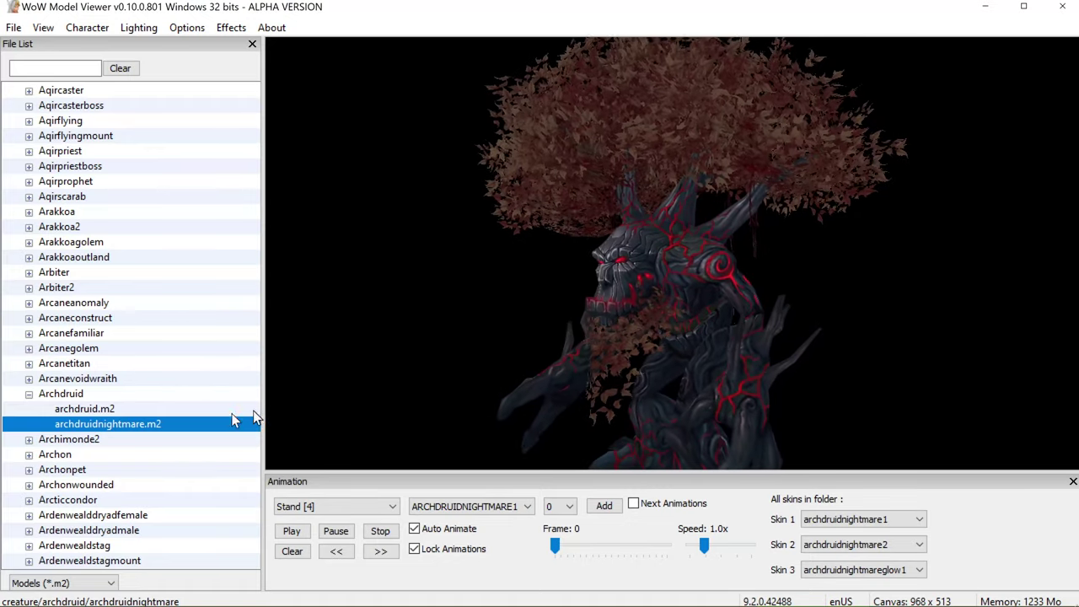
# - Load babybeholder.m2 from the Babybeholder folder
pyautogui.scroll(-11, 116, 469)
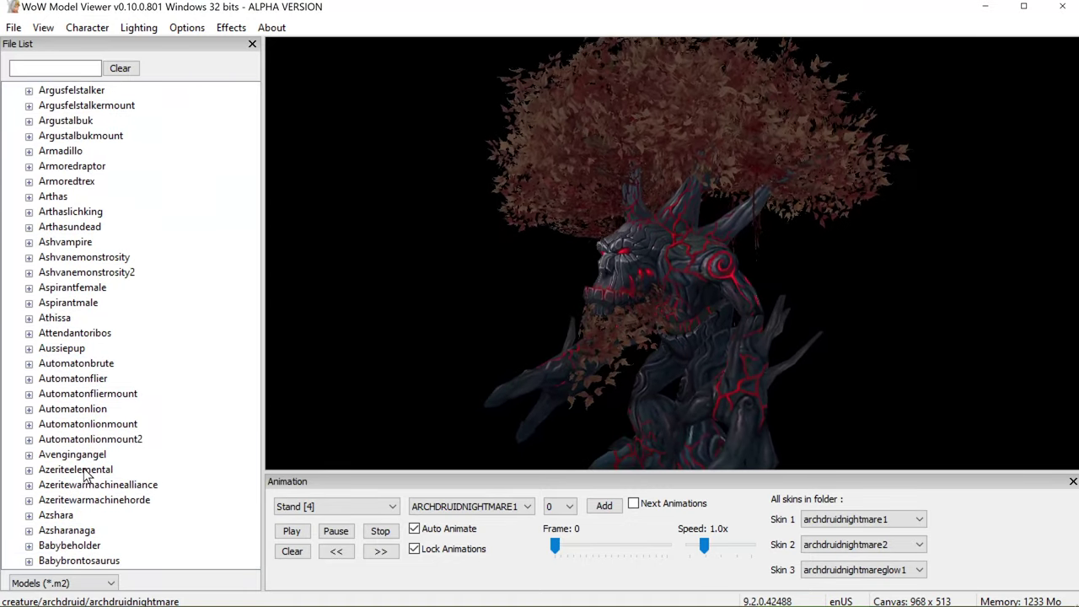
pyautogui.scroll(-3, 84, 472)
pyautogui.click(28, 409)
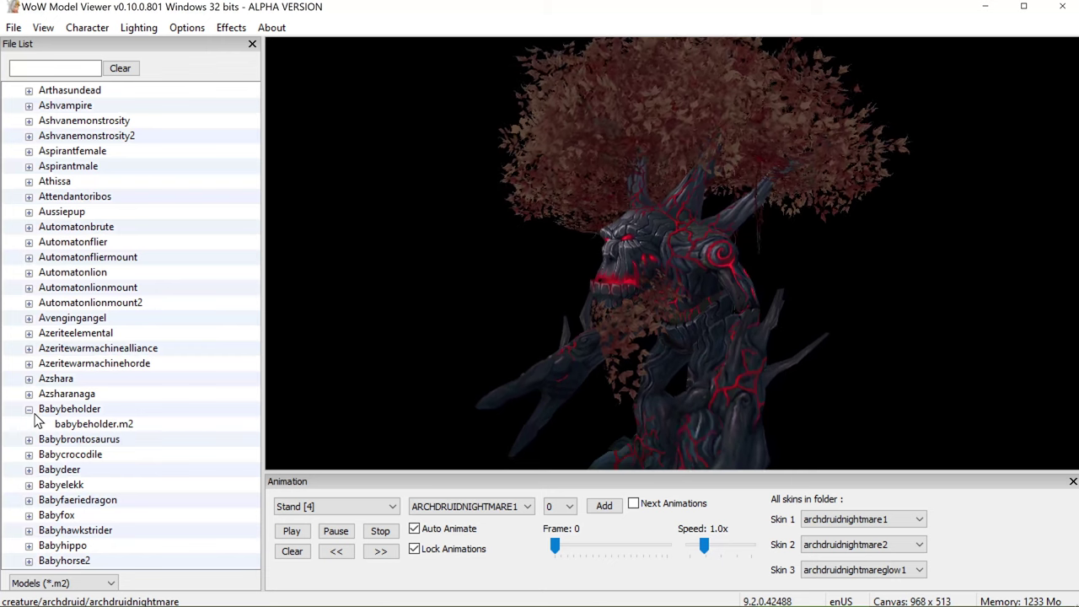
pyautogui.click(83, 426)
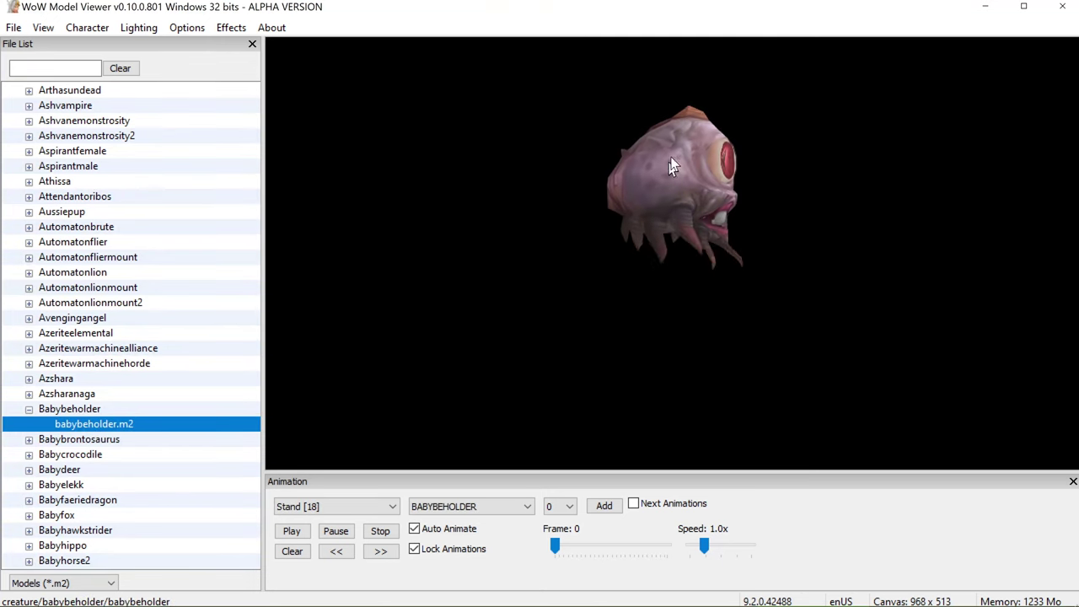
pyautogui.moveTo(670, 166); pyautogui.dragTo(518, 188)
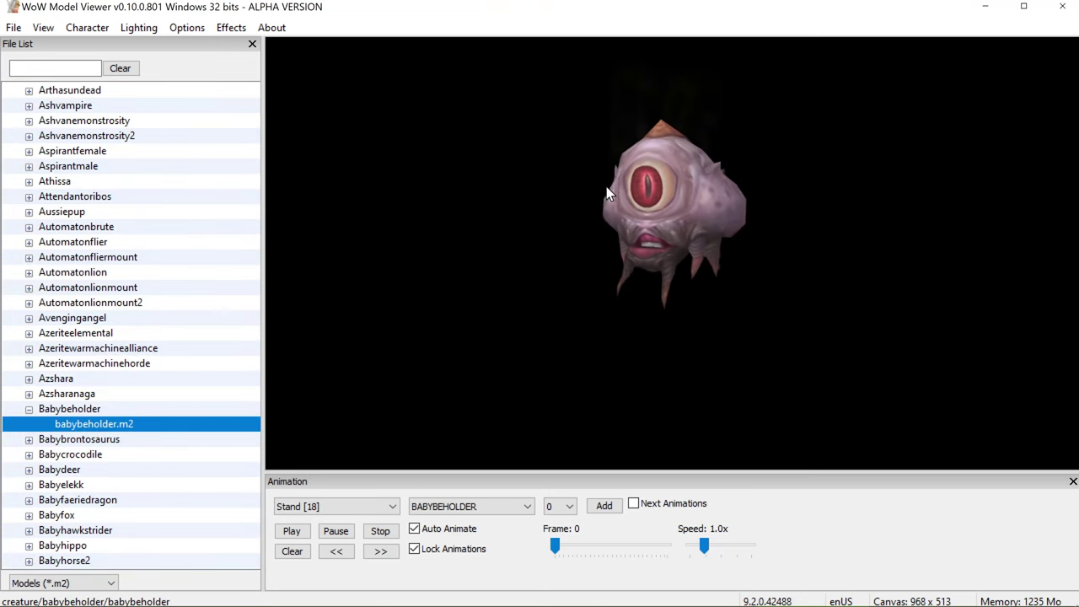
pyautogui.moveTo(606, 186); pyautogui.dragTo(645, 151)
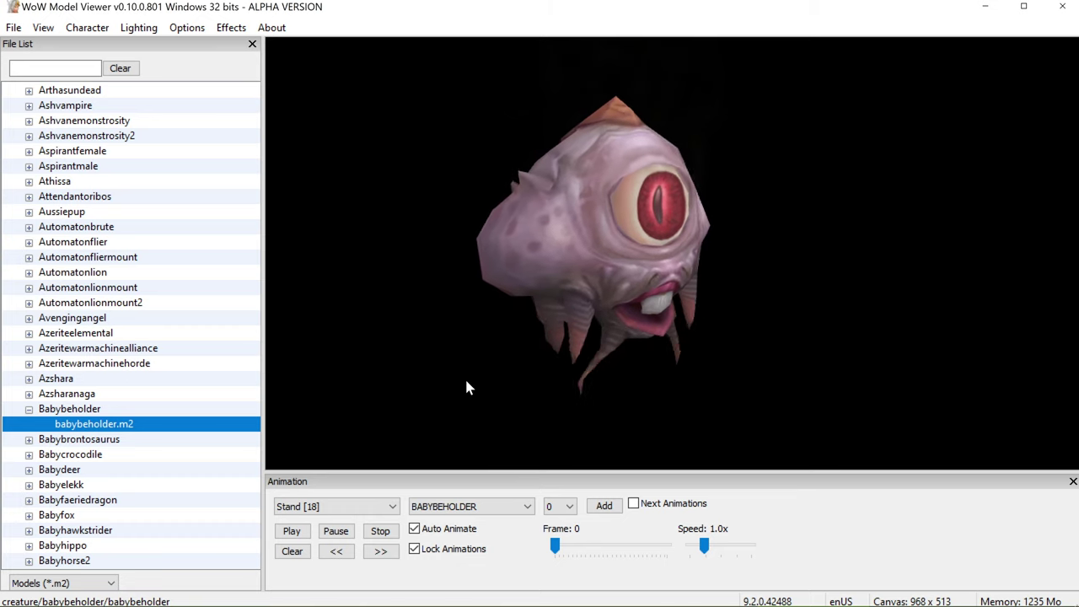
pyautogui.click(187, 28)
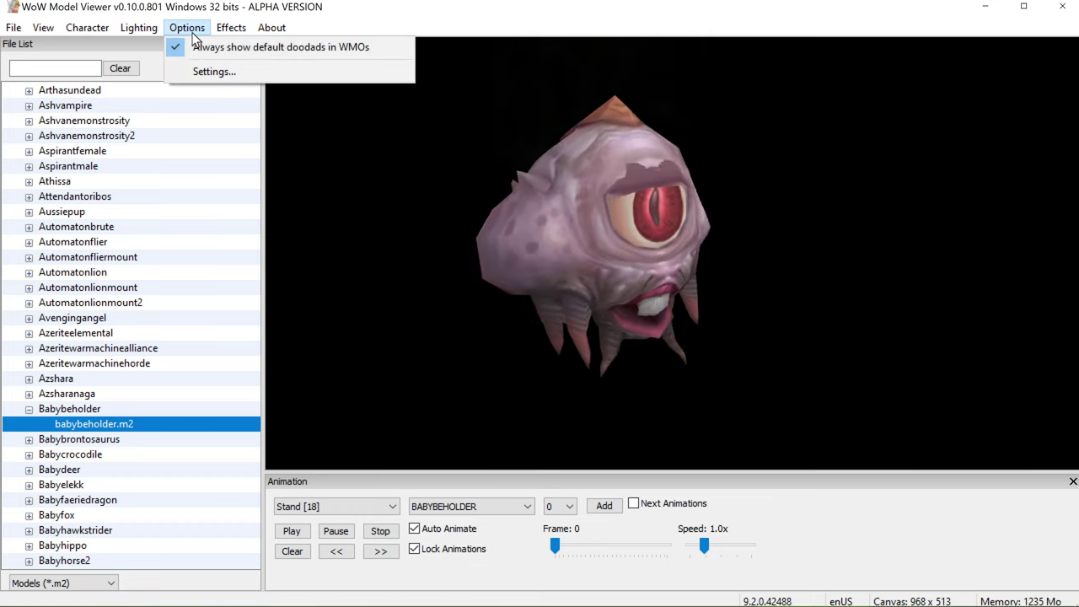
pyautogui.click(210, 71)
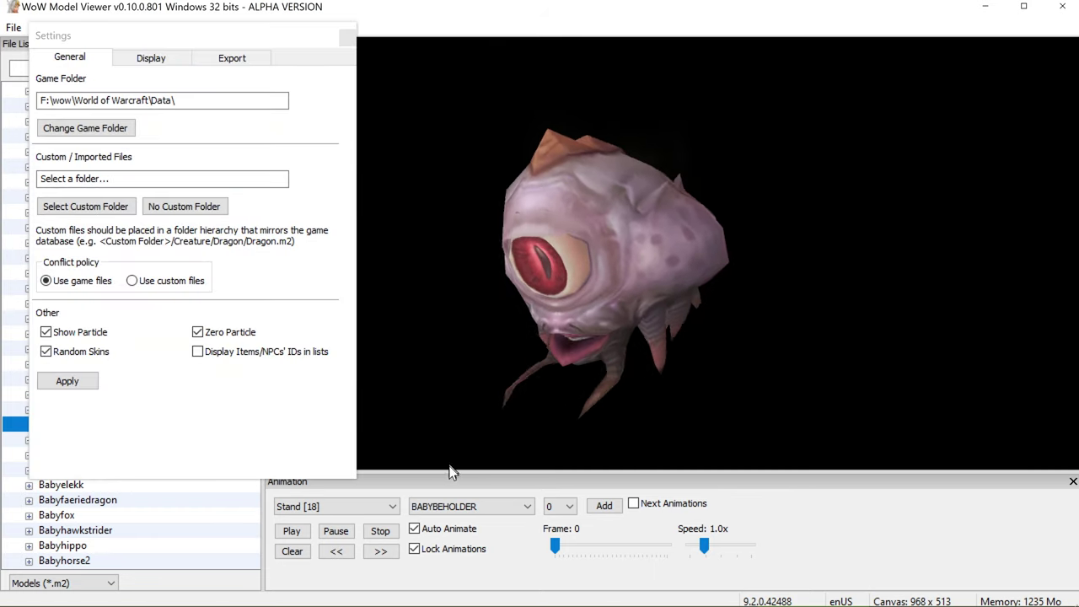
pyautogui.click(153, 58)
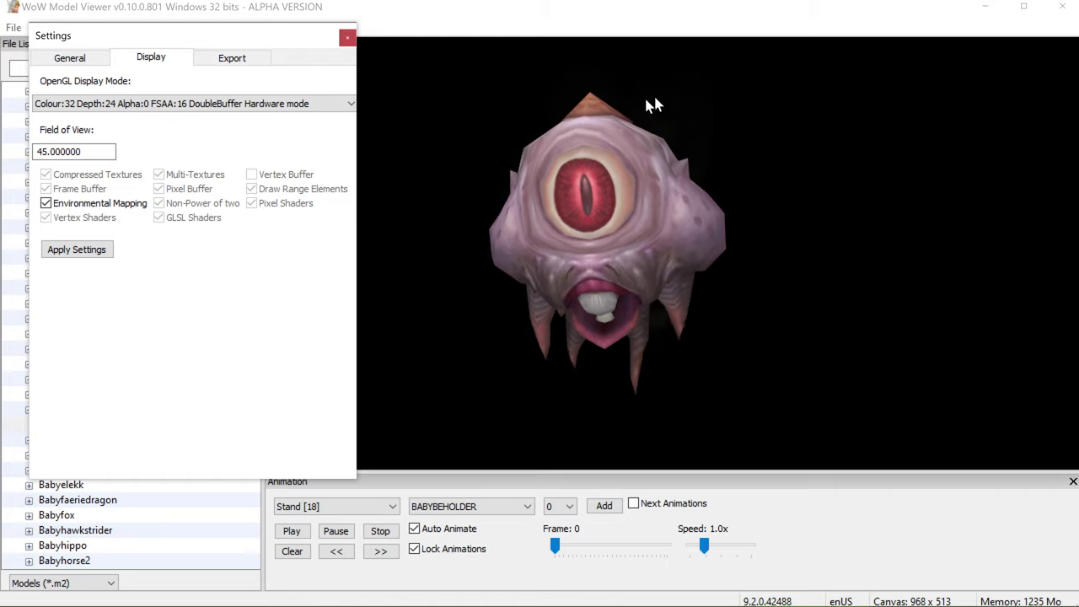
pyautogui.click(347, 37)
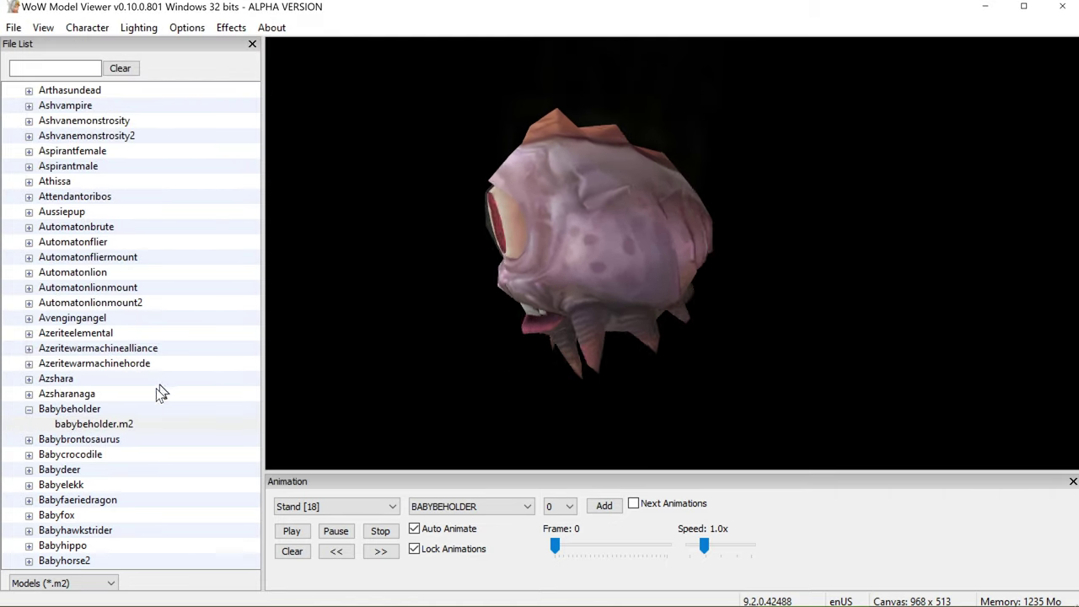
# - Expand the Babyoctopus and Bat folders, orbiting the octopus to see its side
pyautogui.scroll(-6, 125, 462)
pyautogui.click(29, 394)
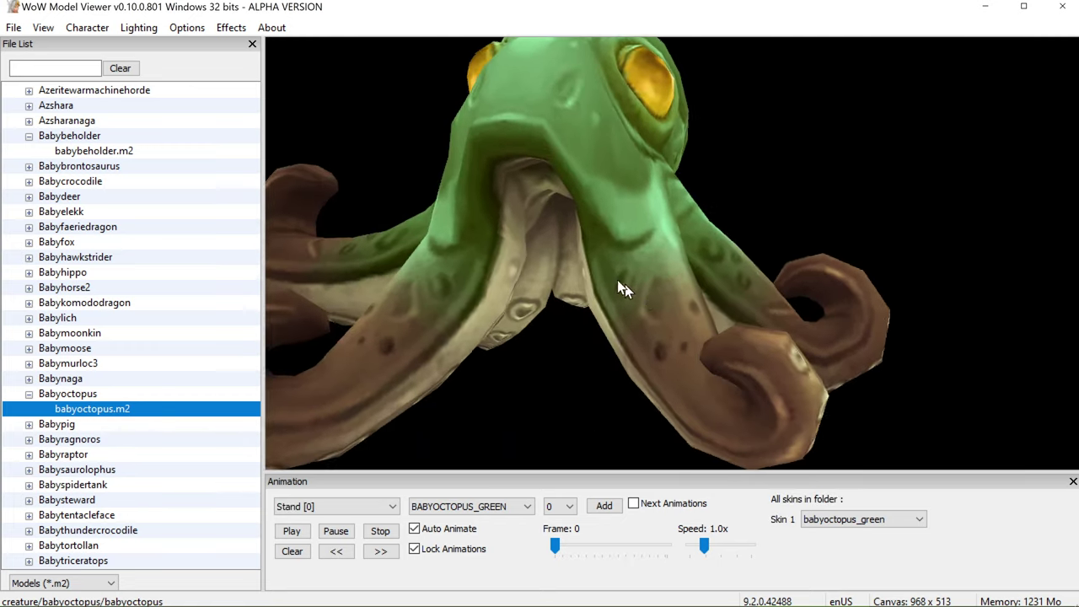
pyautogui.moveTo(615, 264); pyautogui.dragTo(693, 250)
pyautogui.scroll(-8, 189, 455)
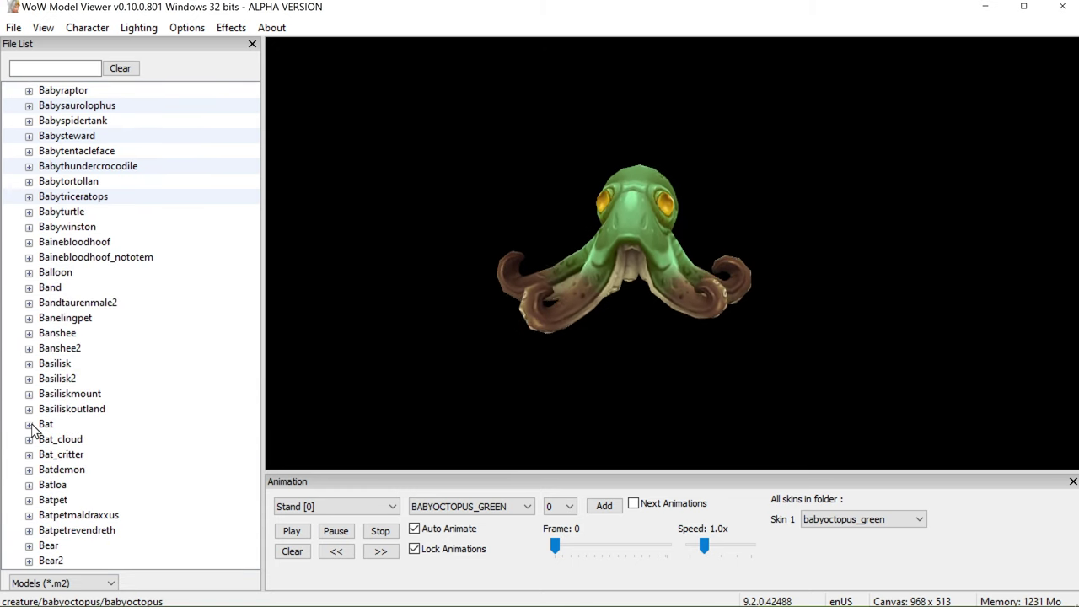
pyautogui.click(29, 425)
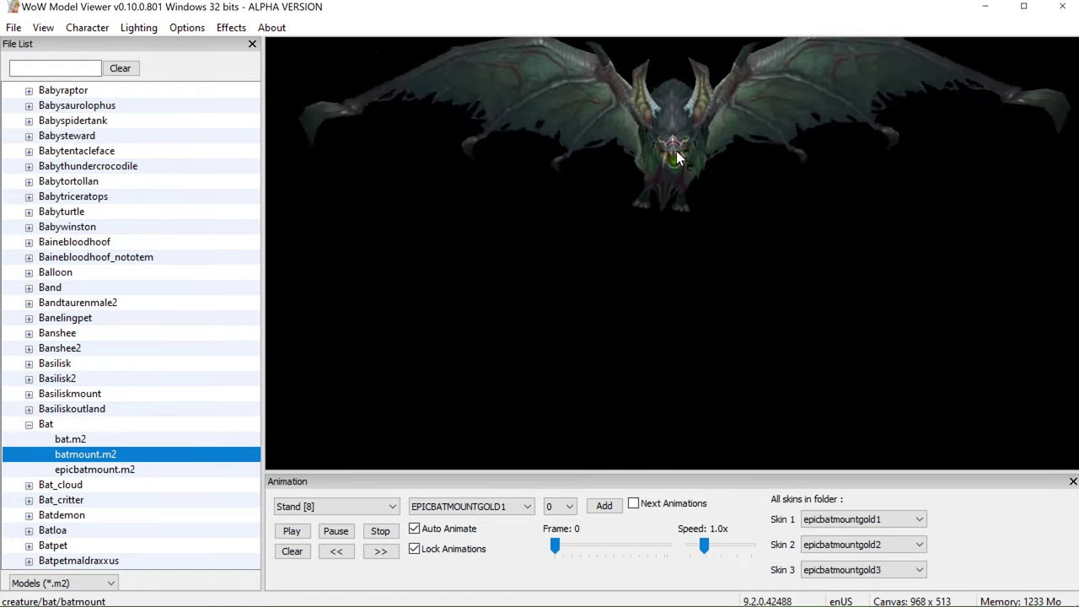
# - Load boartruesilver.m2 from the Boar folder and turn the boar to a side view
pyautogui.scroll(-12, 93, 510)
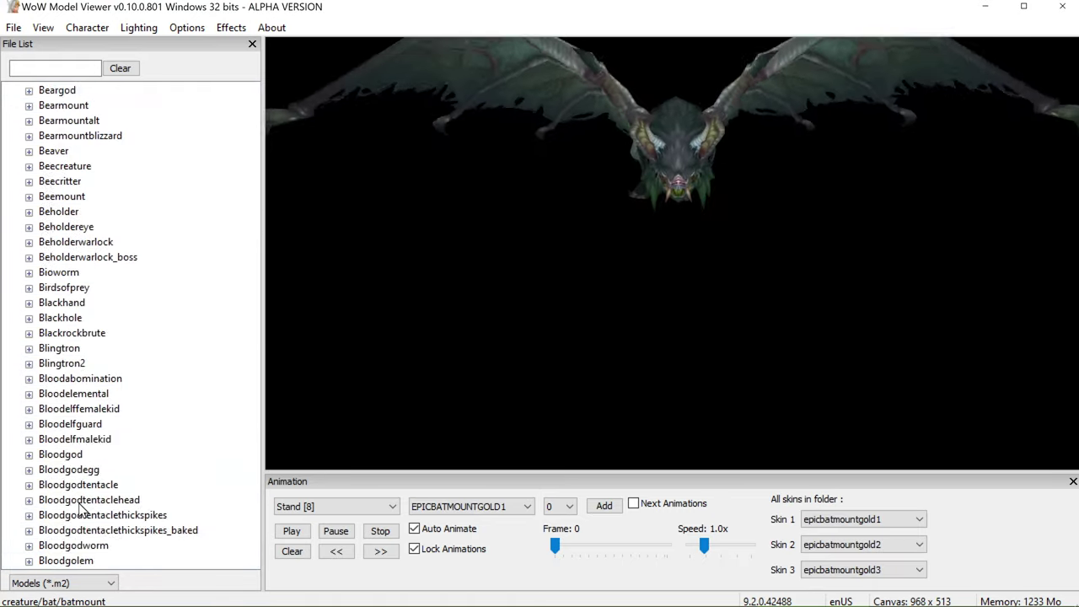
pyautogui.scroll(-6, 82, 506)
pyautogui.scroll(-5, 50, 438)
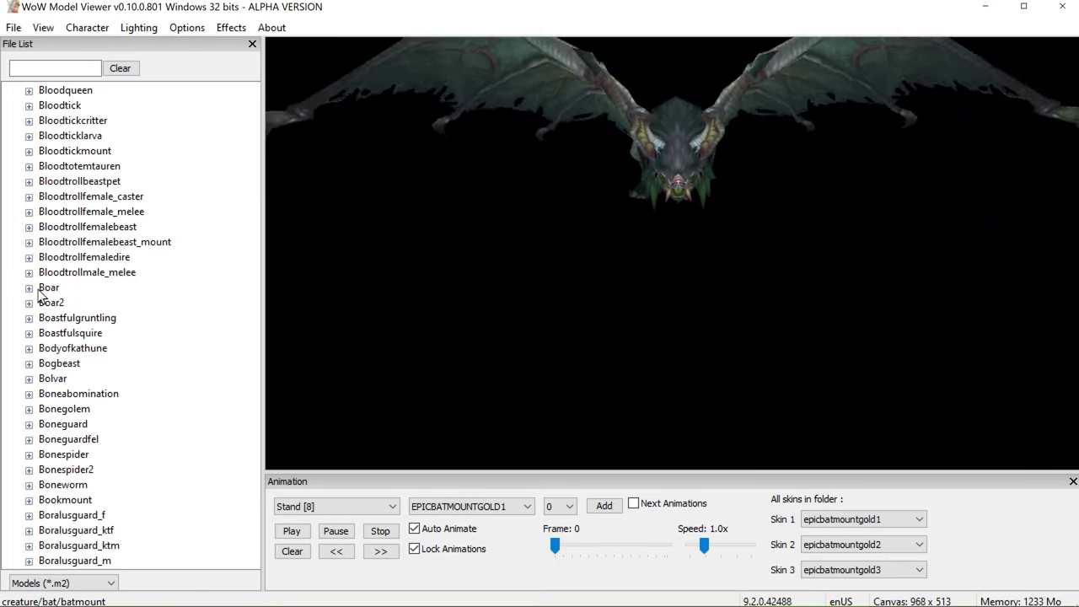
pyautogui.click(31, 288)
pyautogui.click(80, 317)
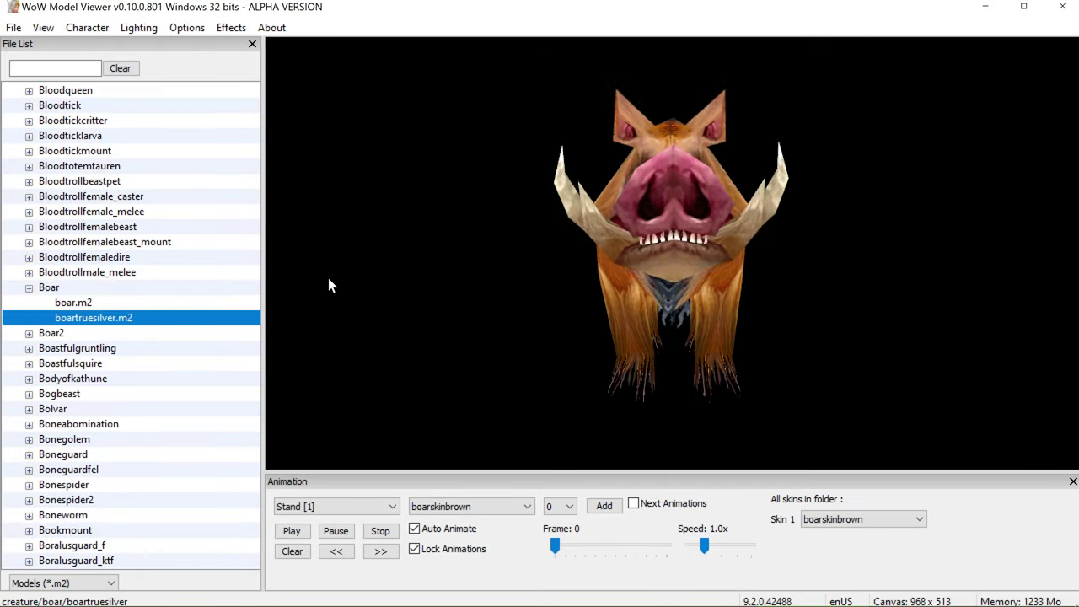
pyautogui.moveTo(639, 266); pyautogui.dragTo(586, 308)
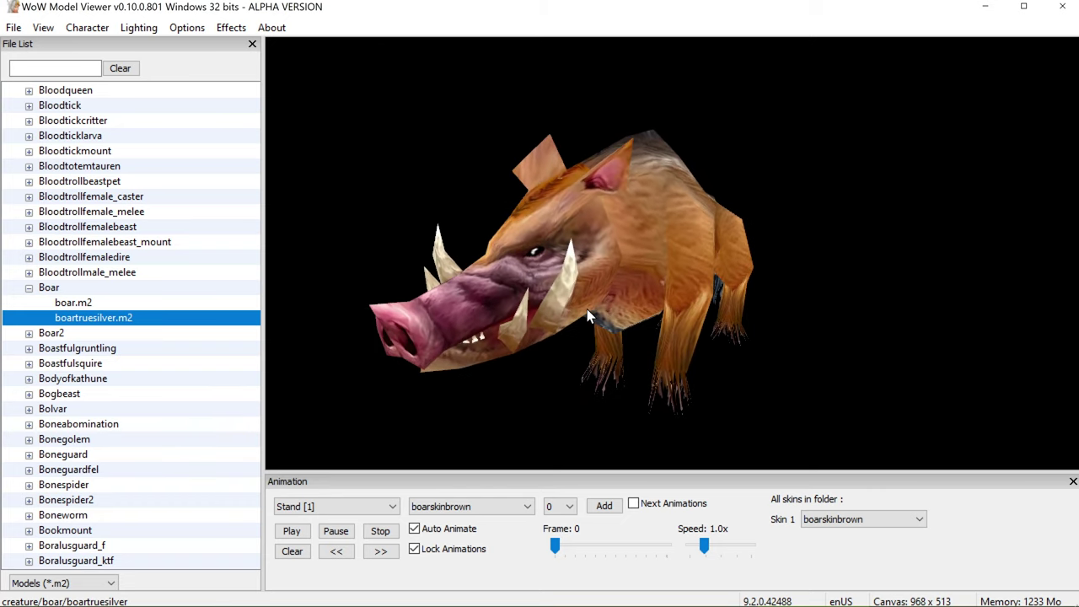
# - Browse the Character and Lighting menus, turning on rendering of light objects
pyautogui.click(88, 27)
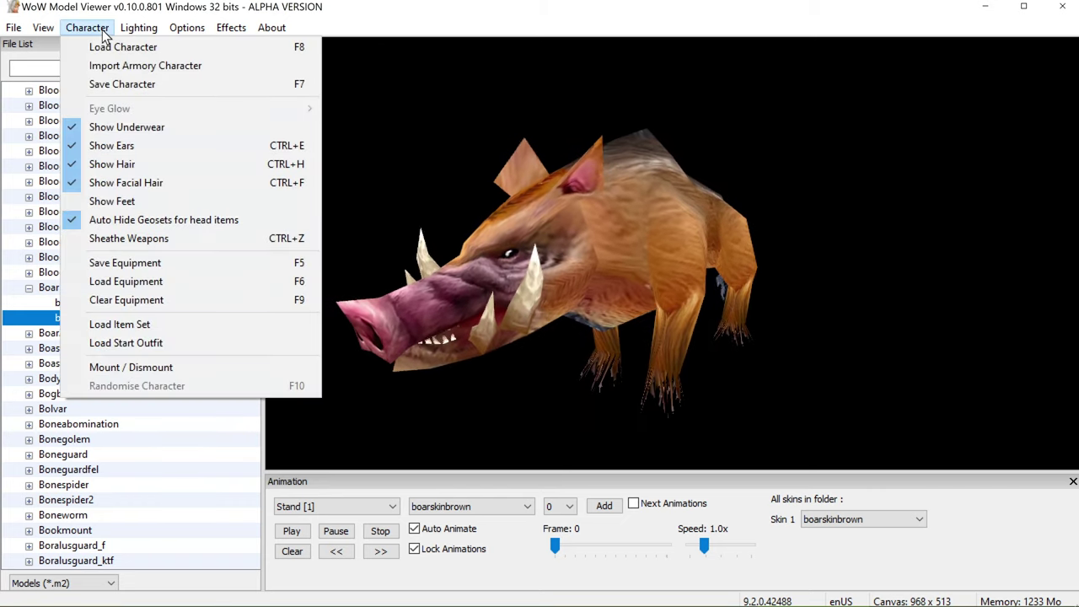
pyautogui.moveTo(133, 36)
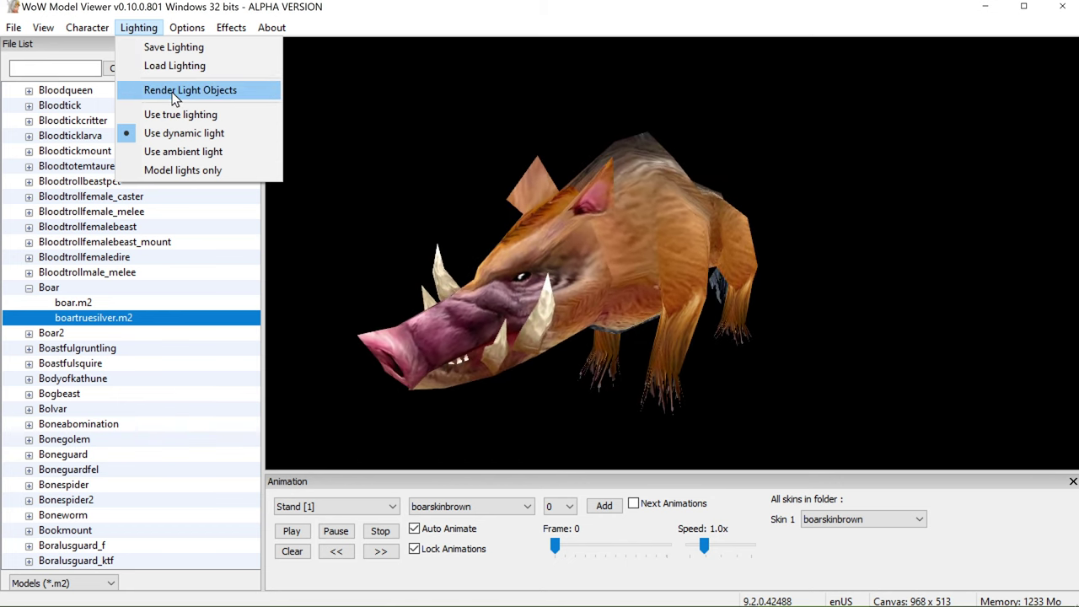
pyautogui.click(174, 98)
pyautogui.click(99, 30)
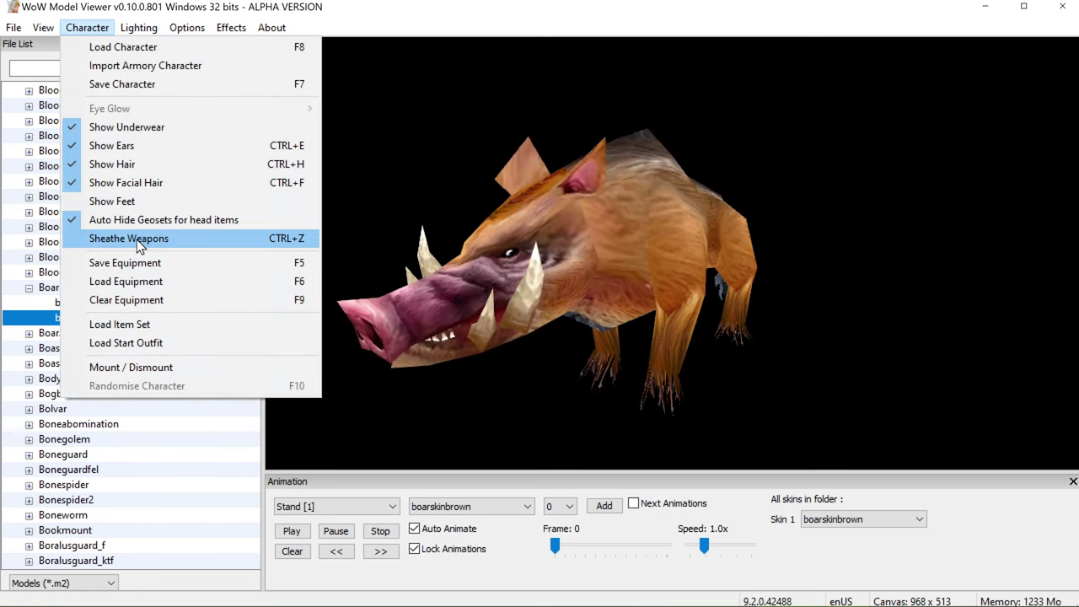
pyautogui.moveTo(43, 27)
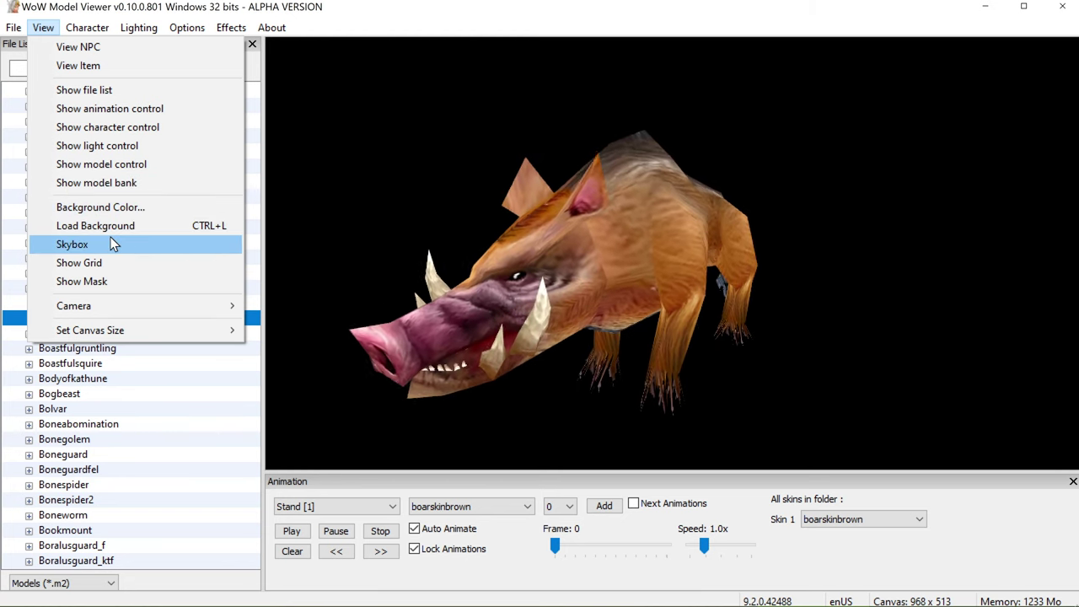
# - Open the Models panel and view the boar as a wireframe mesh, rotating it to face left
pyautogui.click(120, 168)
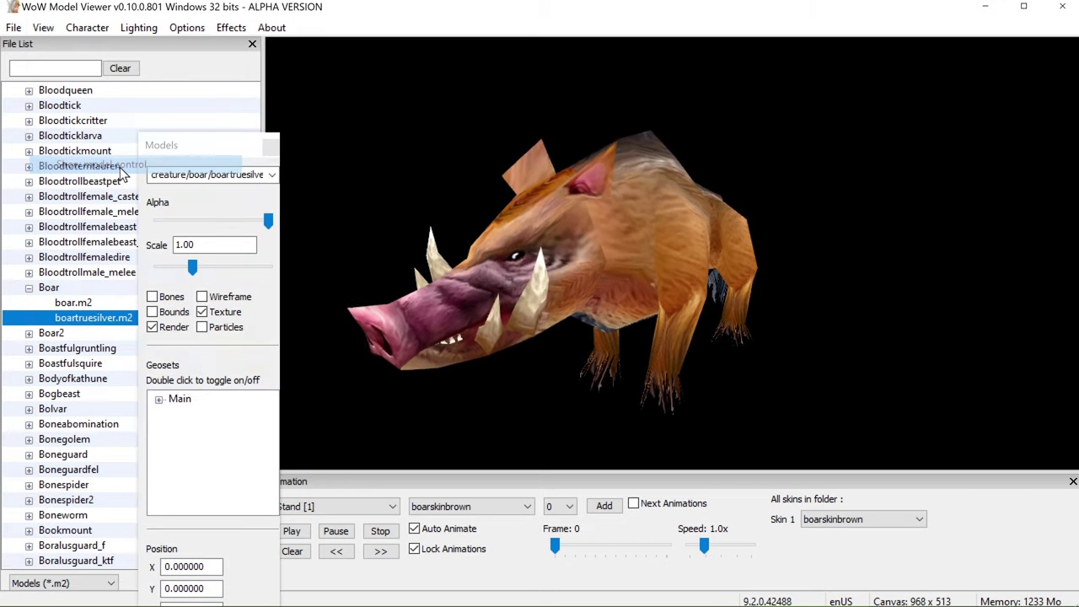
pyautogui.click(203, 297)
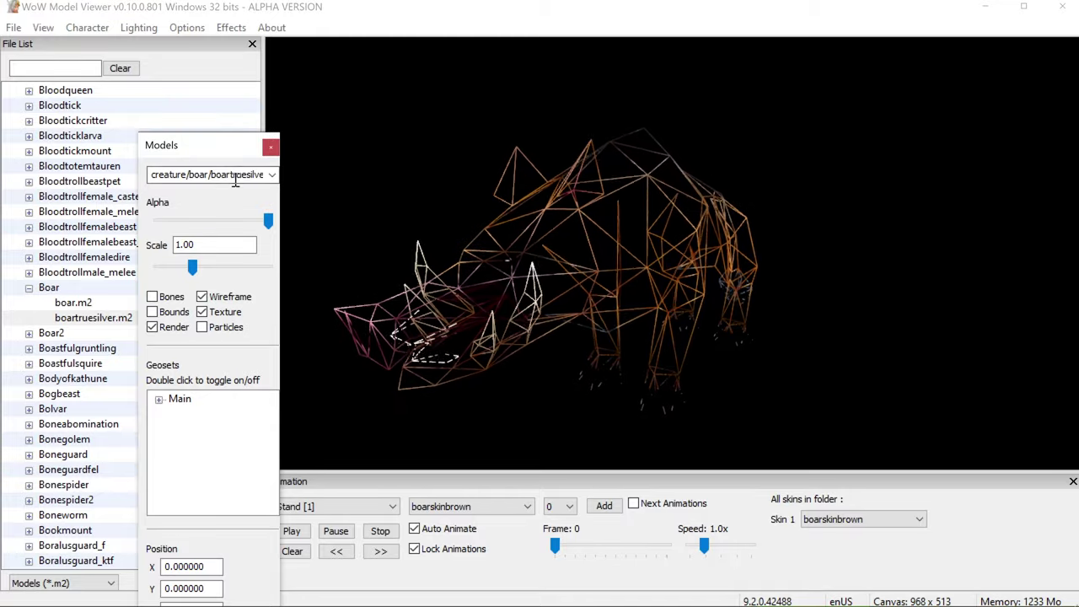
pyautogui.moveTo(644, 276); pyautogui.dragTo(683, 292)
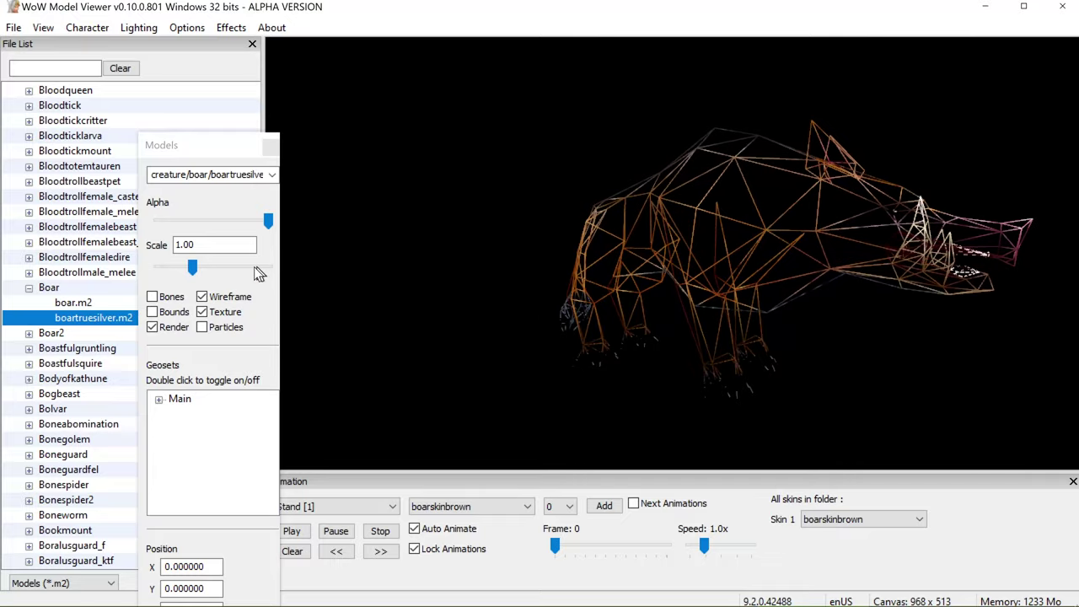
pyautogui.moveTo(722, 260); pyautogui.dragTo(305, 264)
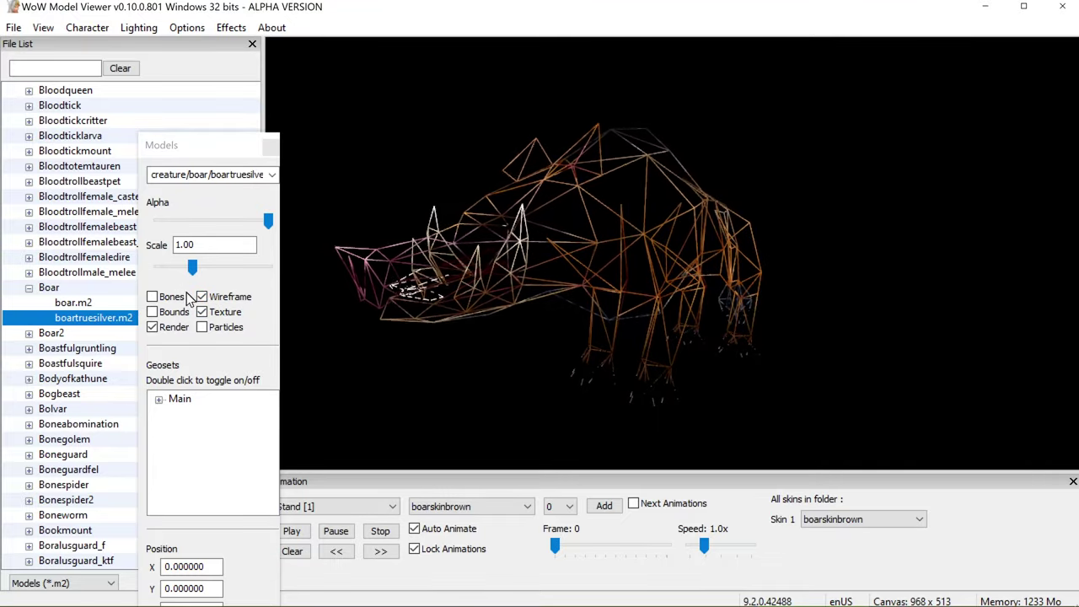
# - Show the textured boar's bone skeleton in left profile, then toggle bones and bounding box off
pyautogui.click(153, 298)
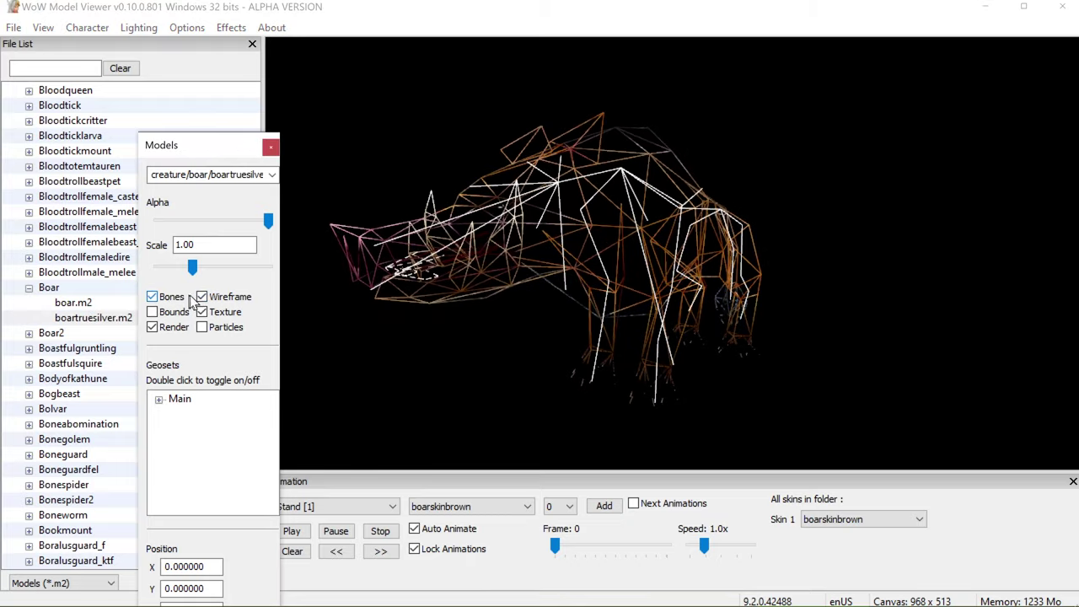
pyautogui.click(202, 299)
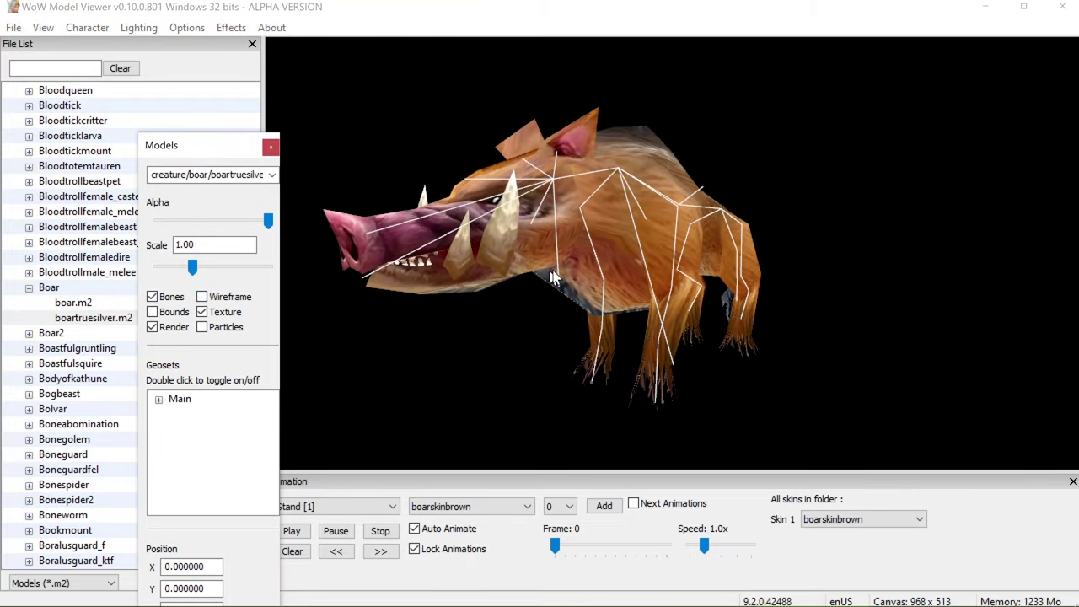
pyautogui.moveTo(666, 244); pyautogui.dragTo(479, 246)
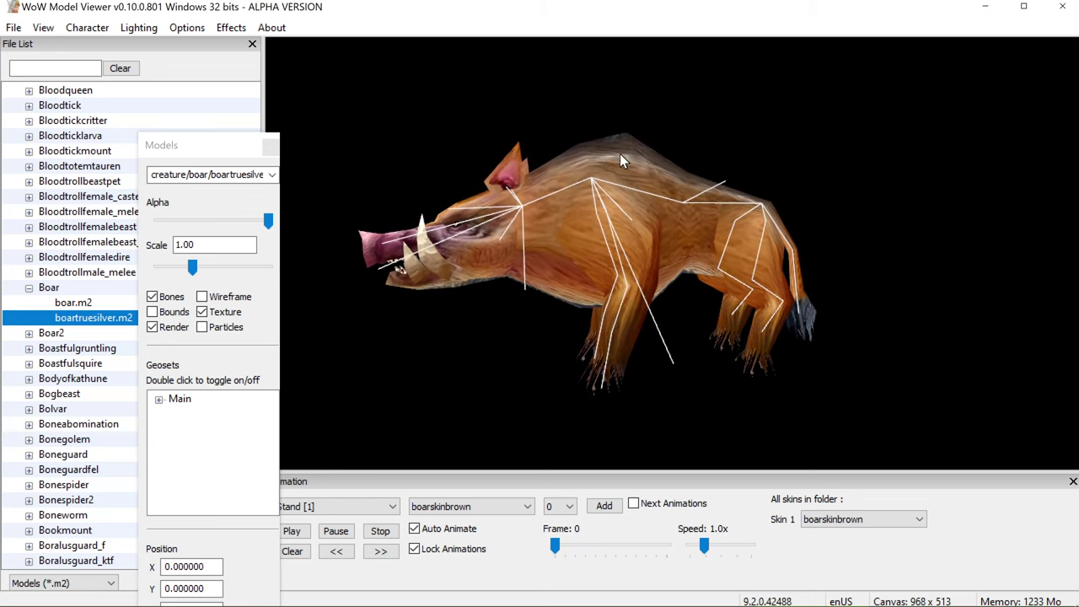
pyautogui.click(153, 297)
pyautogui.click(161, 313)
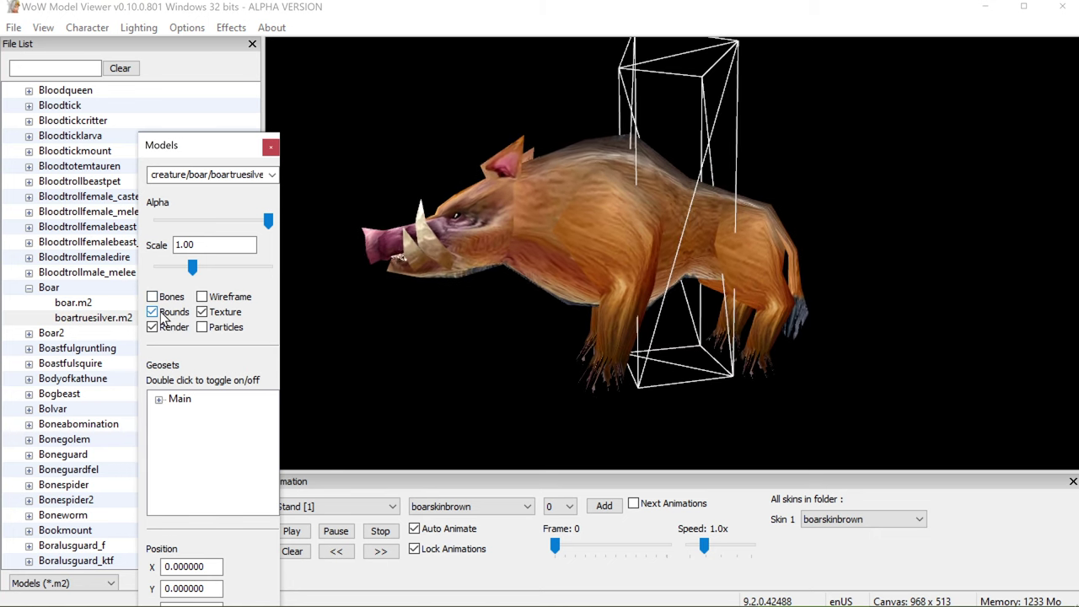
pyautogui.click(162, 313)
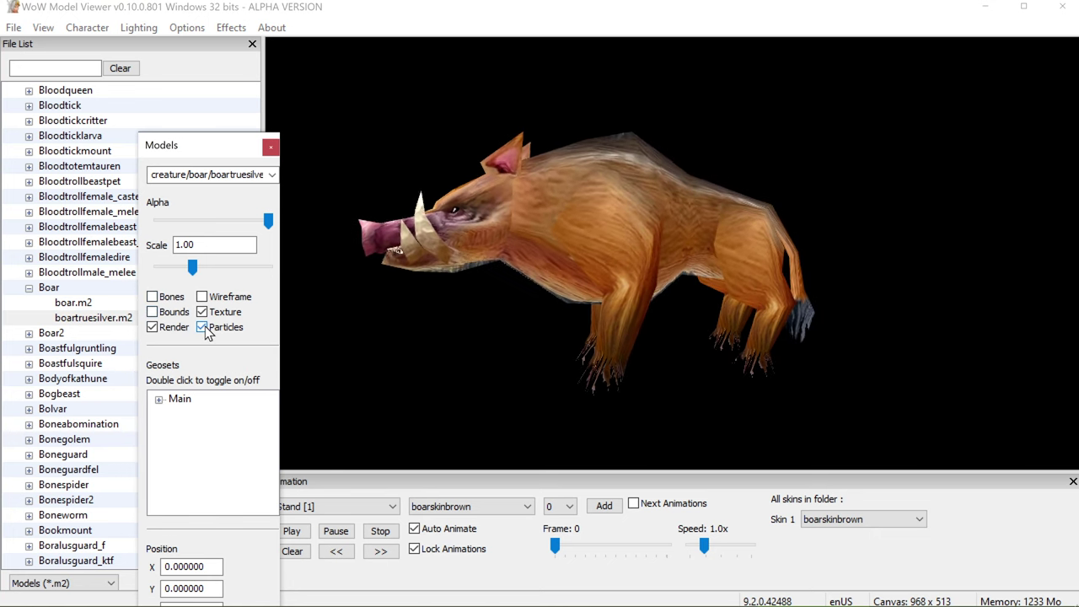
# - Dock the Models panel and load broker.m2 from the Broker folder
pyautogui.doubleClick(262, 147)
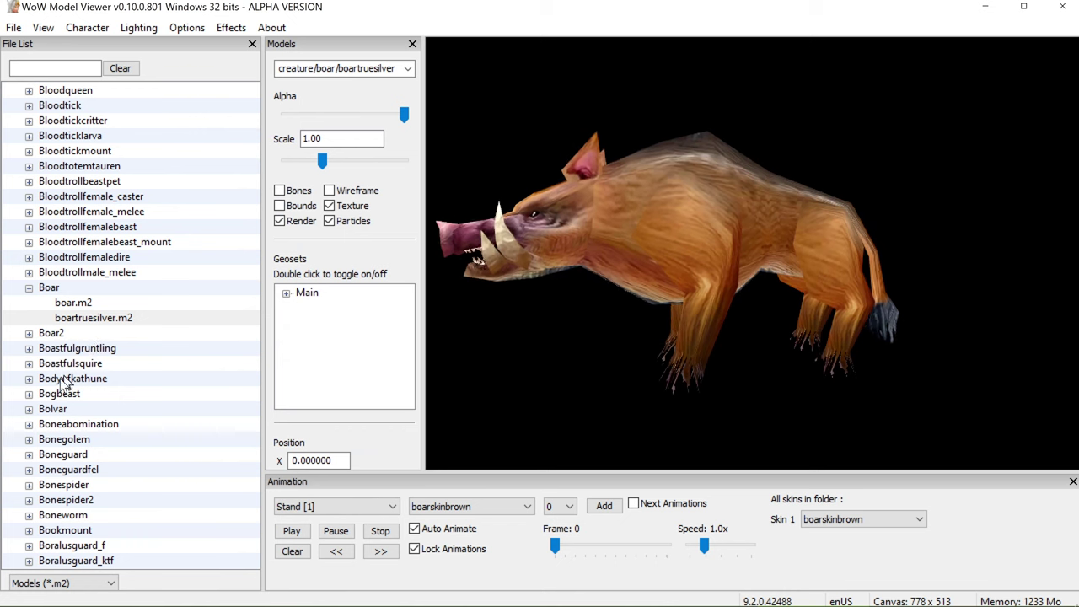
pyautogui.scroll(-6, 93, 444)
pyautogui.click(30, 425)
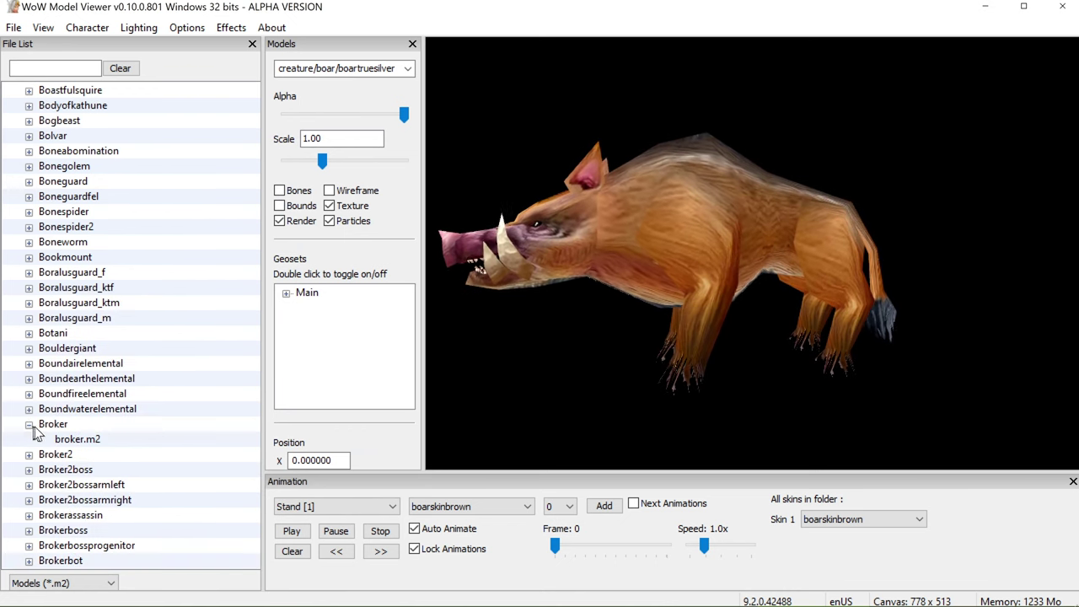
pyautogui.click(84, 440)
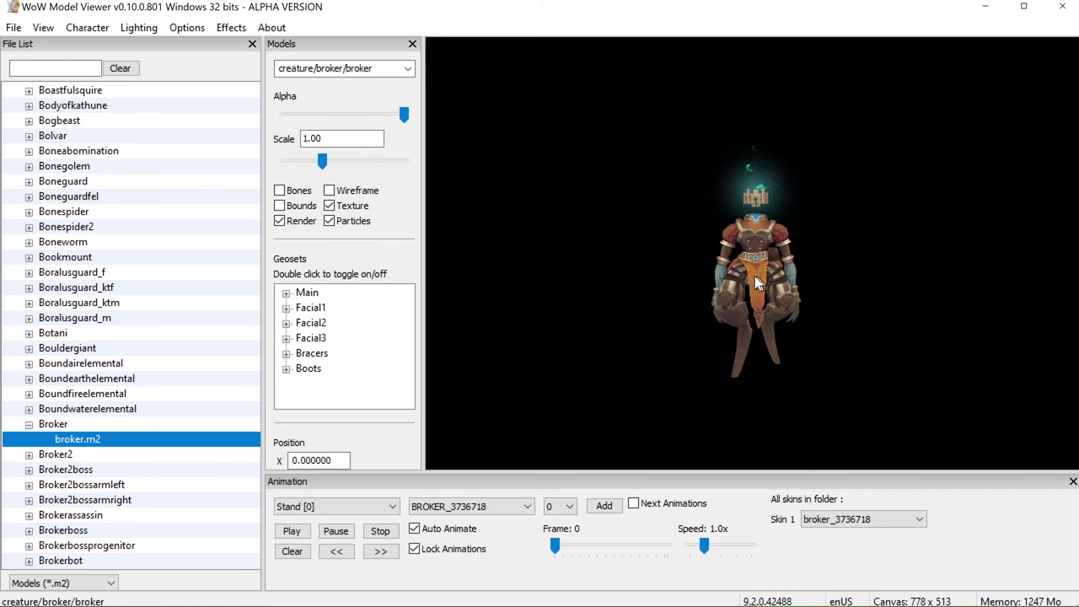
# - Show the broker briefly as a wireframe, then return it to textured display
pyautogui.scroll(4, 771, 253)
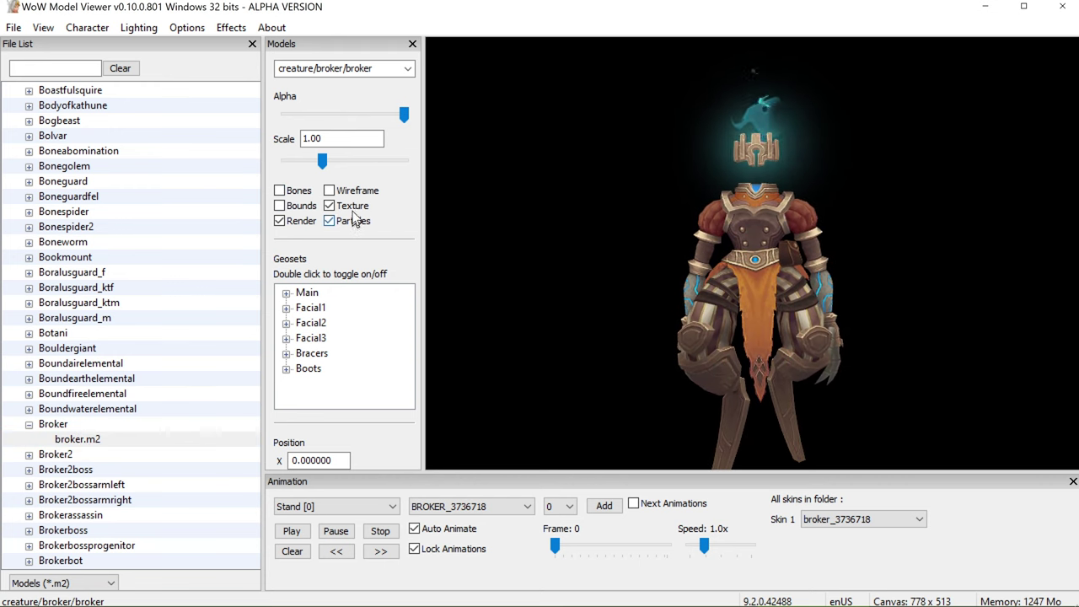
pyautogui.click(329, 191)
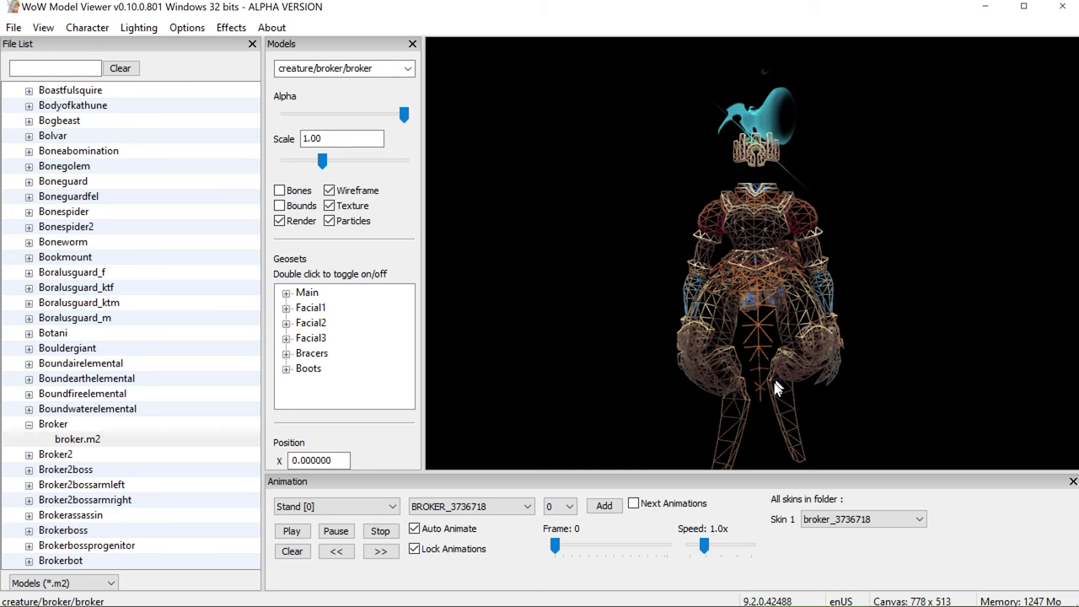
pyautogui.click(329, 190)
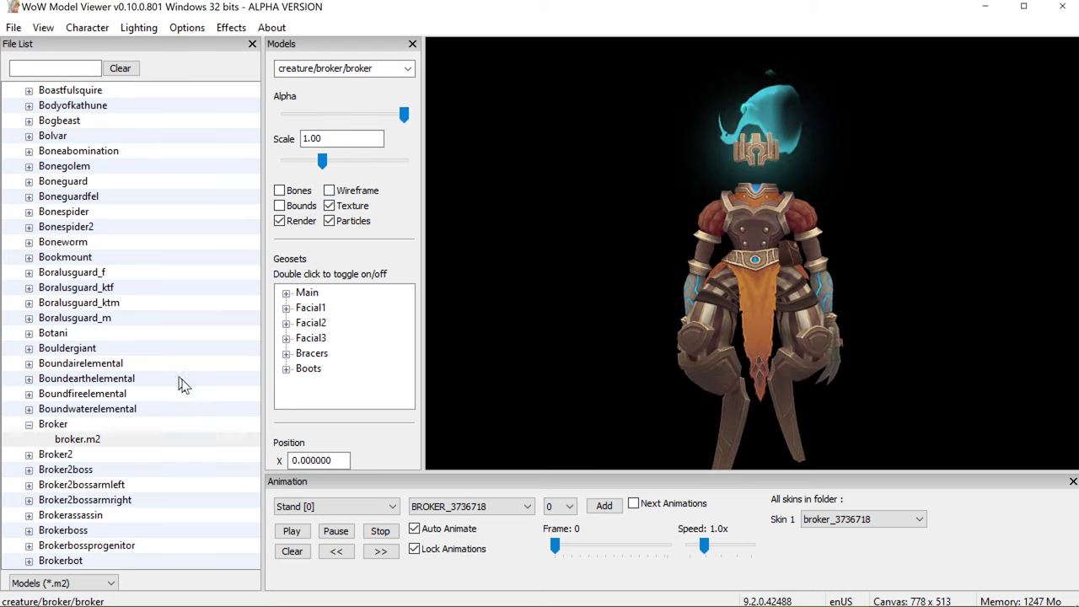
pyautogui.scroll(-15, 60, 444)
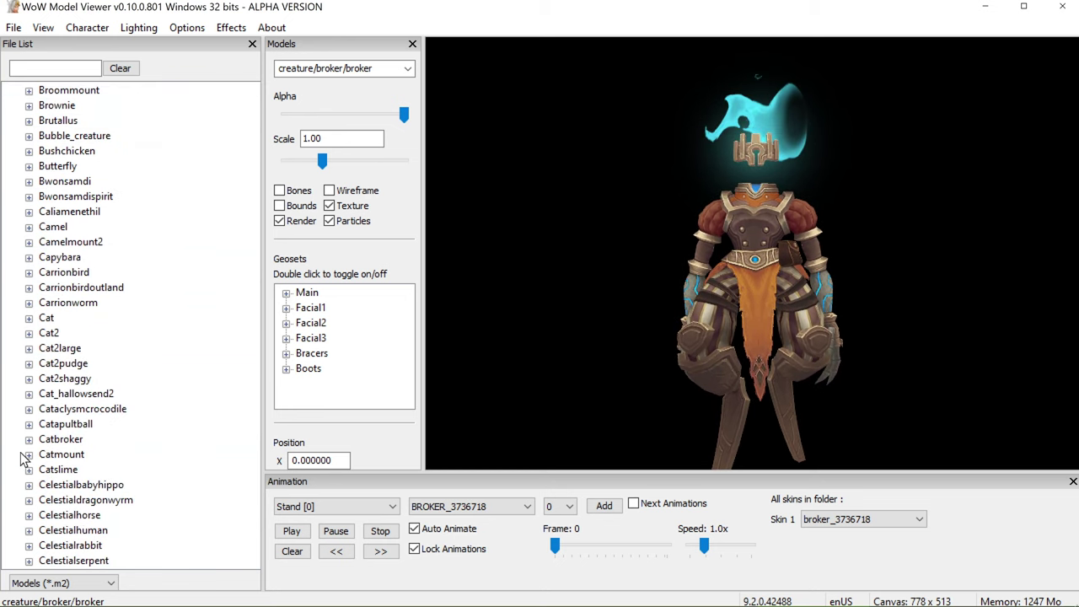
# - Load catmount.m2 and rotate the cat from a saddle side view to three-quarter front
pyautogui.click(29, 455)
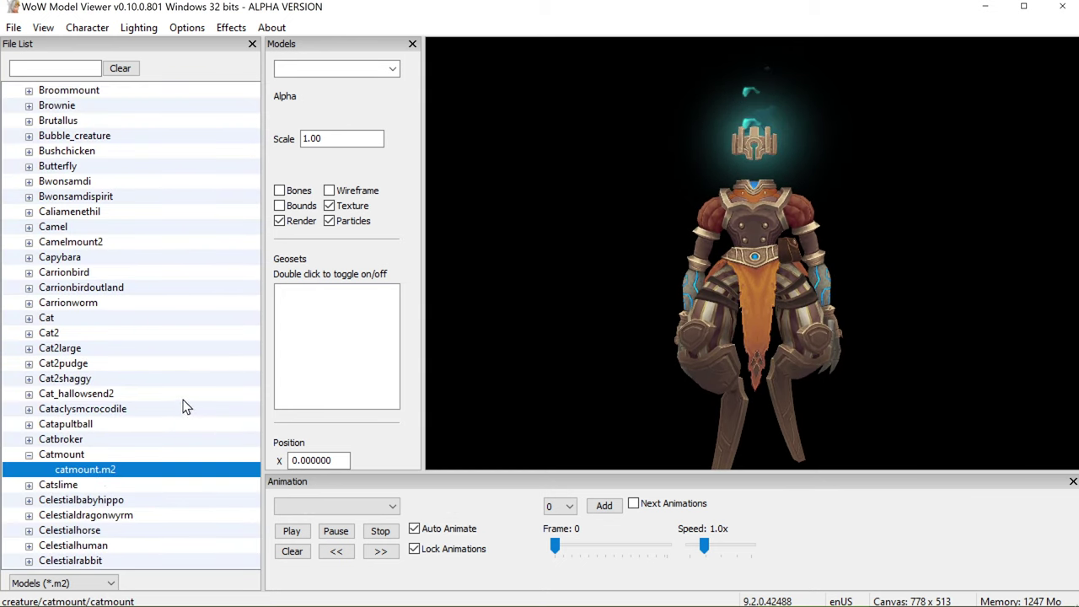
pyautogui.moveTo(792, 280); pyautogui.dragTo(535, 294)
pyautogui.moveTo(645, 287); pyautogui.dragTo(771, 291)
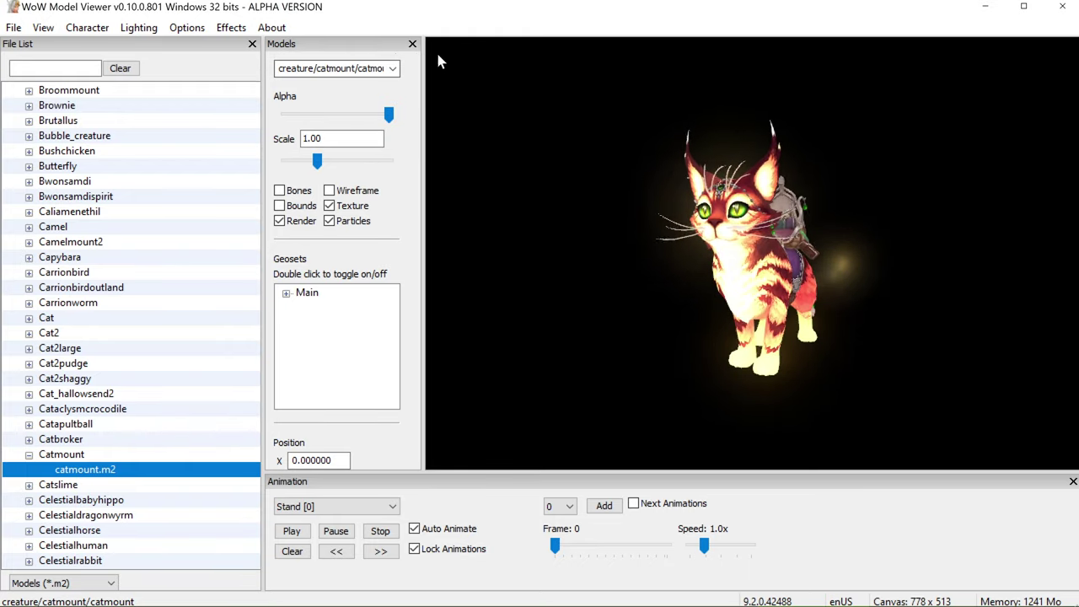
# - Close the Models panel, dismiss the File menu, and bring OBS Studio to the front
pyautogui.click(412, 44)
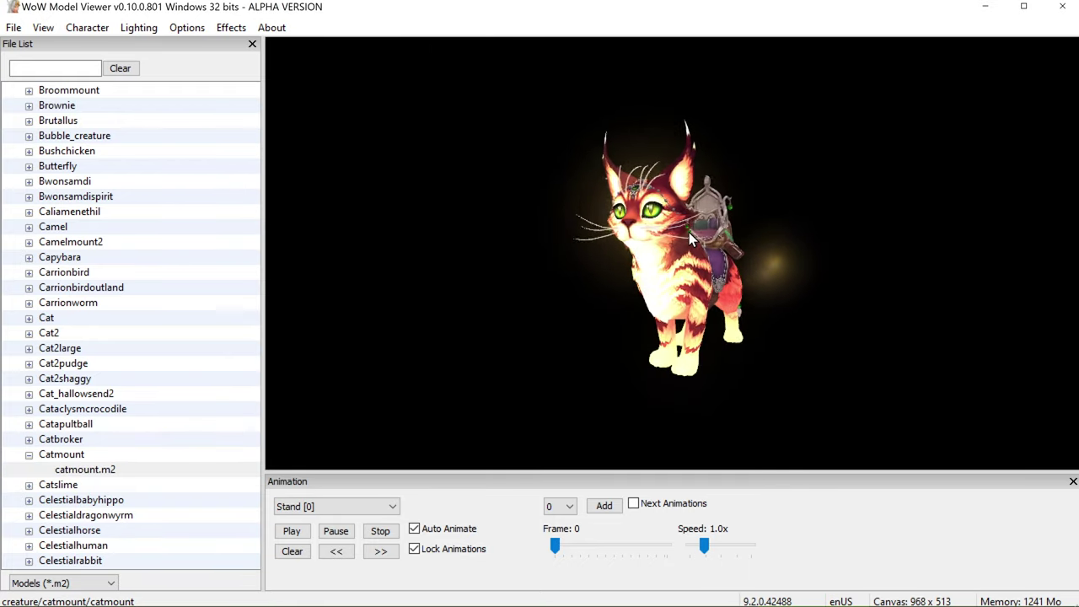
pyautogui.click(14, 29)
pyautogui.click(487, 202)
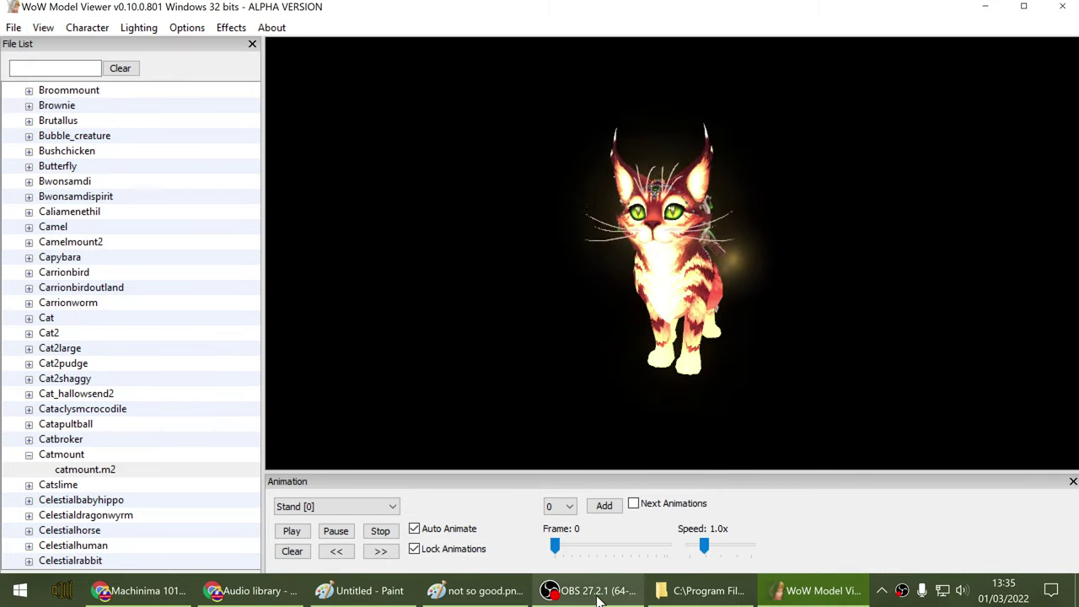
pyautogui.click(594, 591)
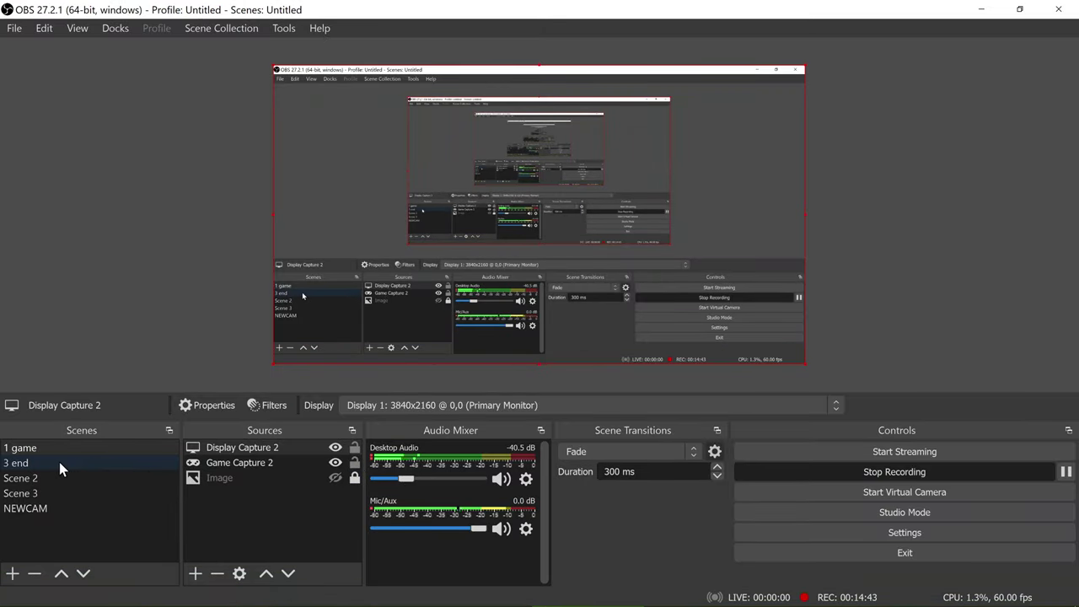